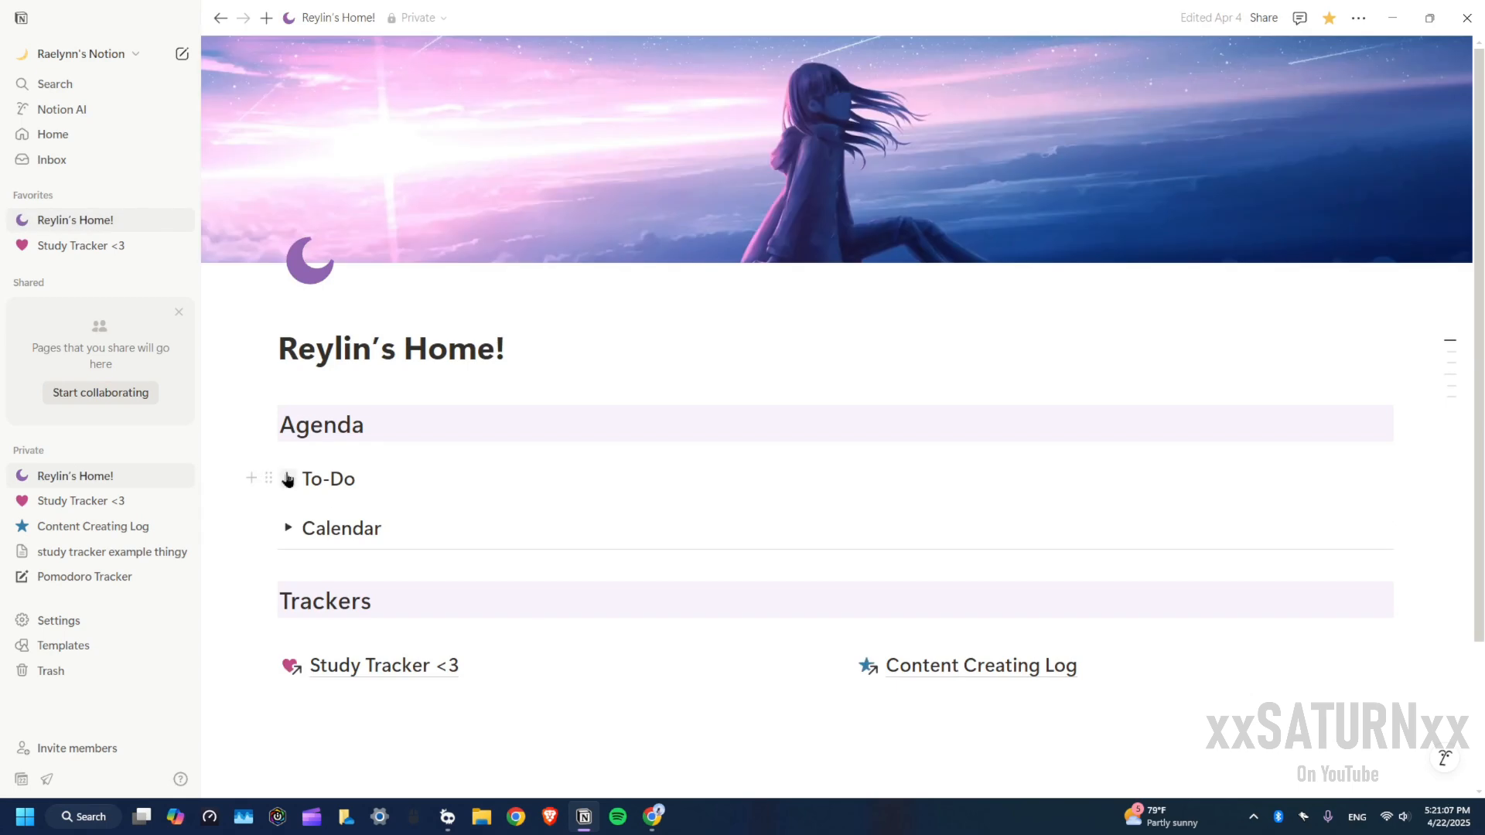
# Expand the To-Do and Calendar toggles on the home page to examine the agenda's task table and calendar
pyautogui.click(288, 480)
pyautogui.scroll(-5, 362, 492)
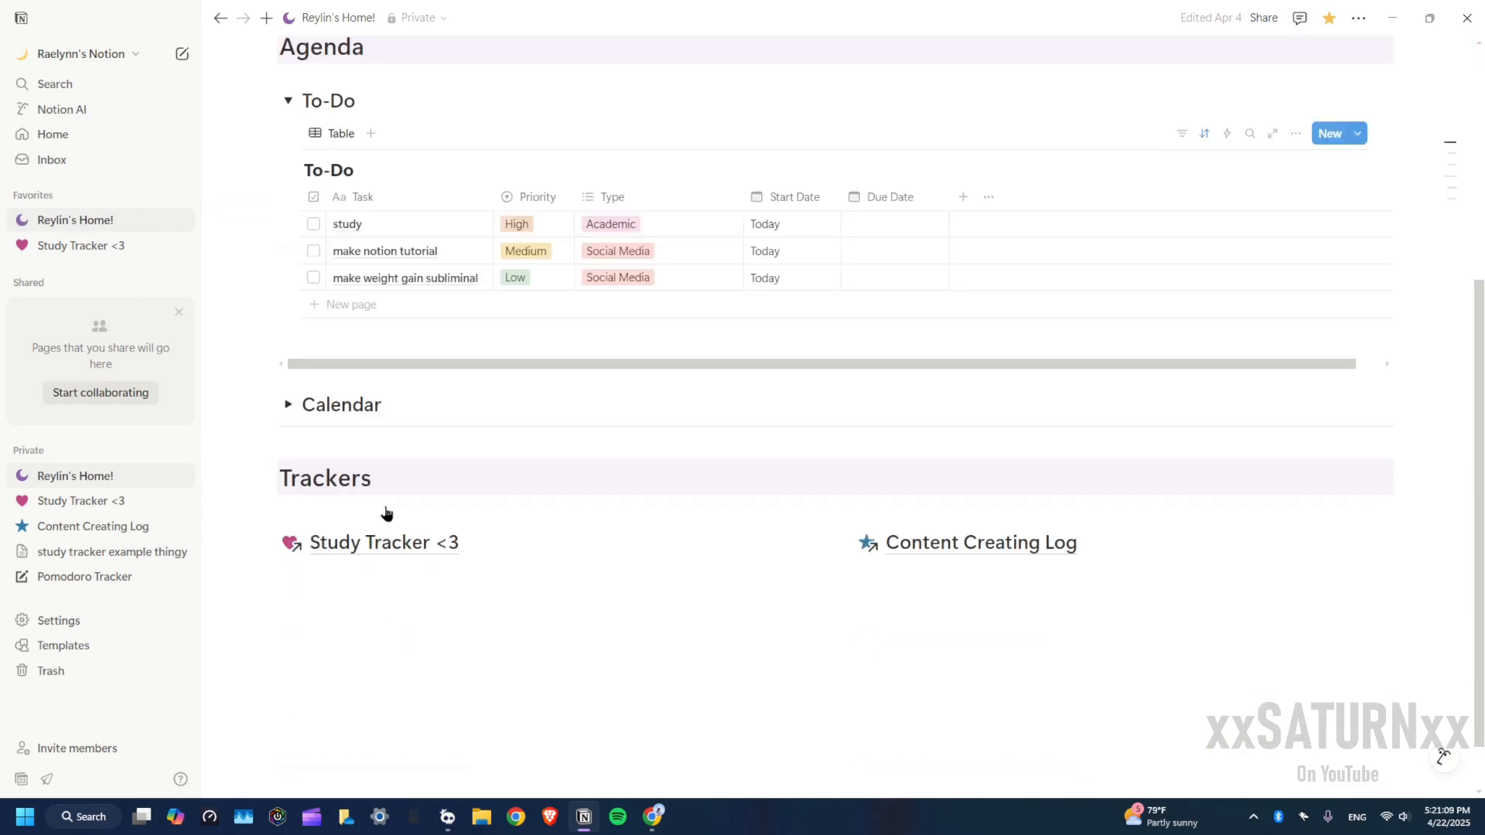
pyautogui.click(288, 377)
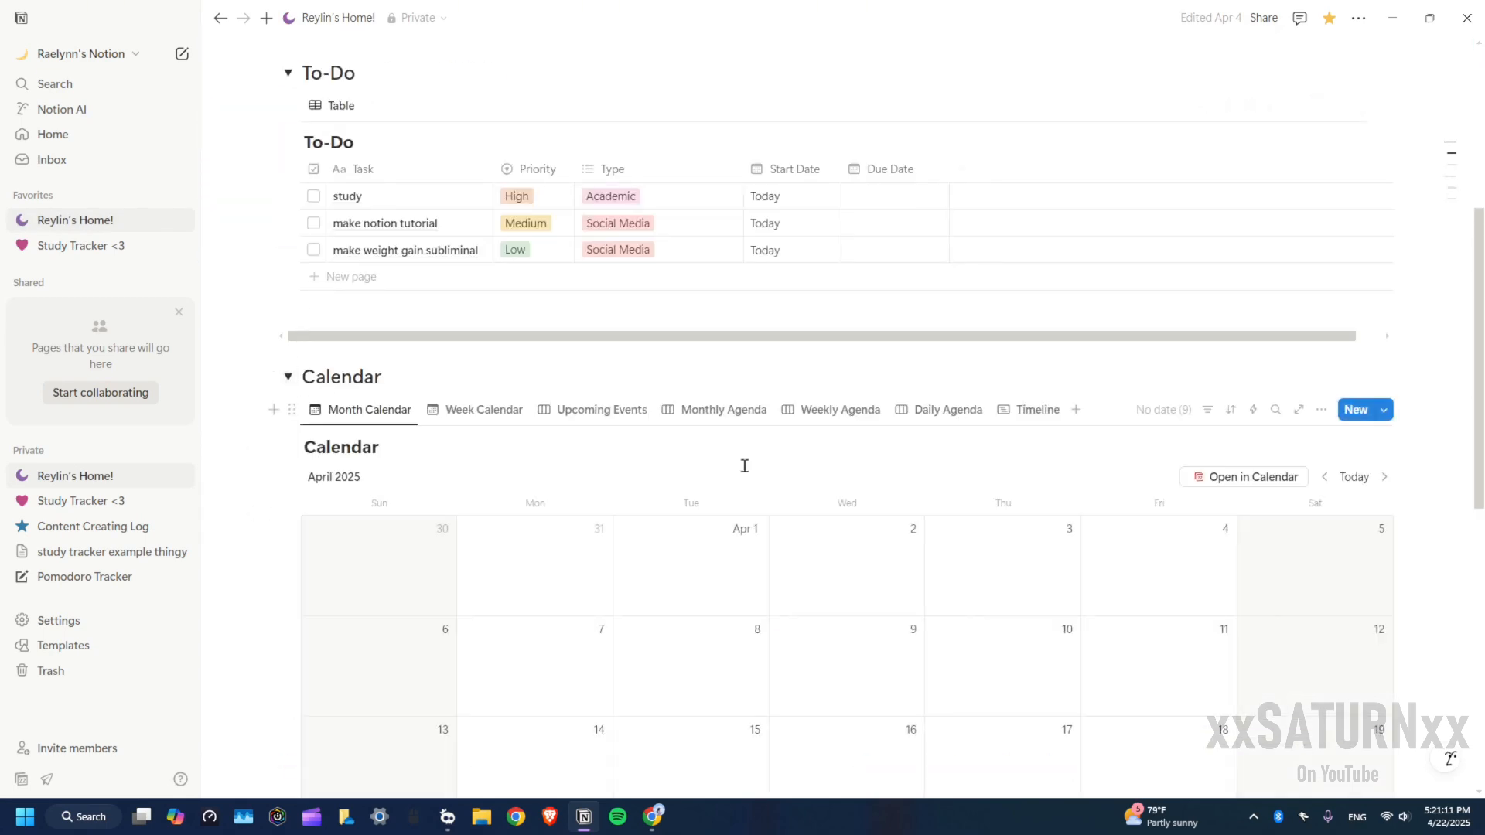
# Open the Study Tracker <3 page and examine its Pomodoro timer, Pomodoro Tracker views, Details table and Music section
pyautogui.click(70, 246)
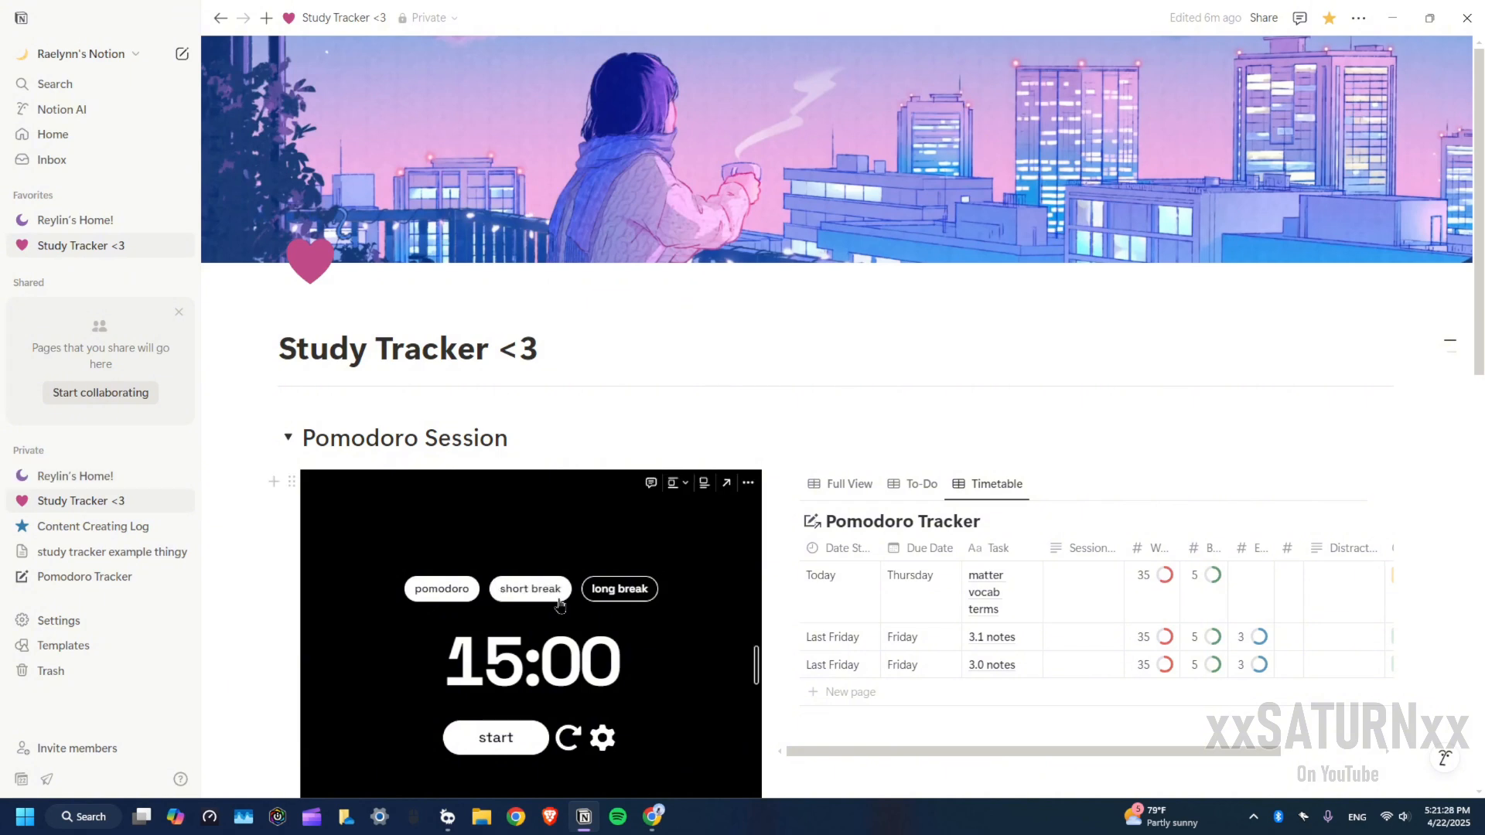
pyautogui.scroll(-3, 841, 563)
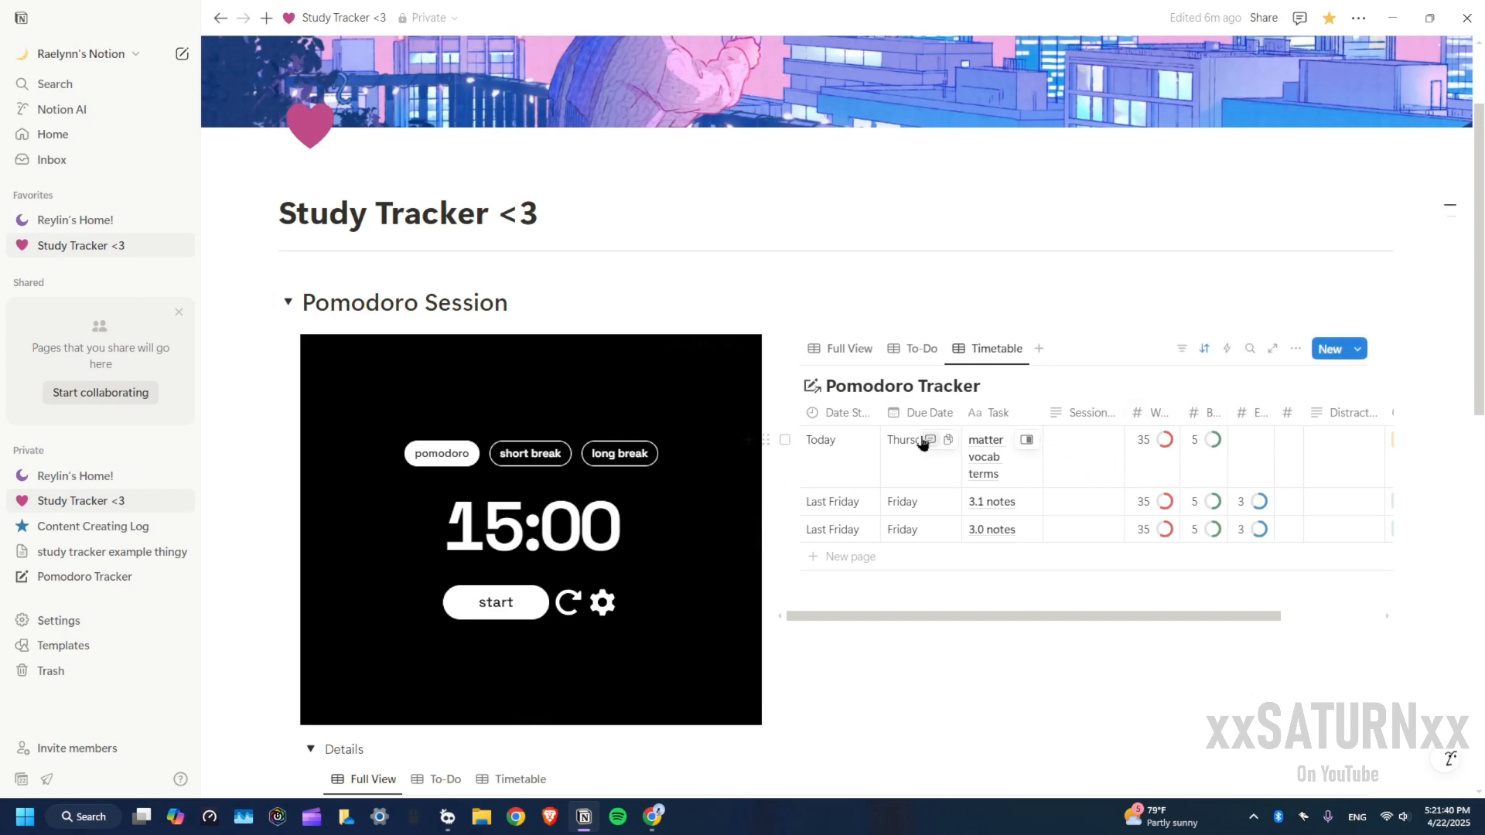
pyautogui.click(919, 348)
pyautogui.click(982, 348)
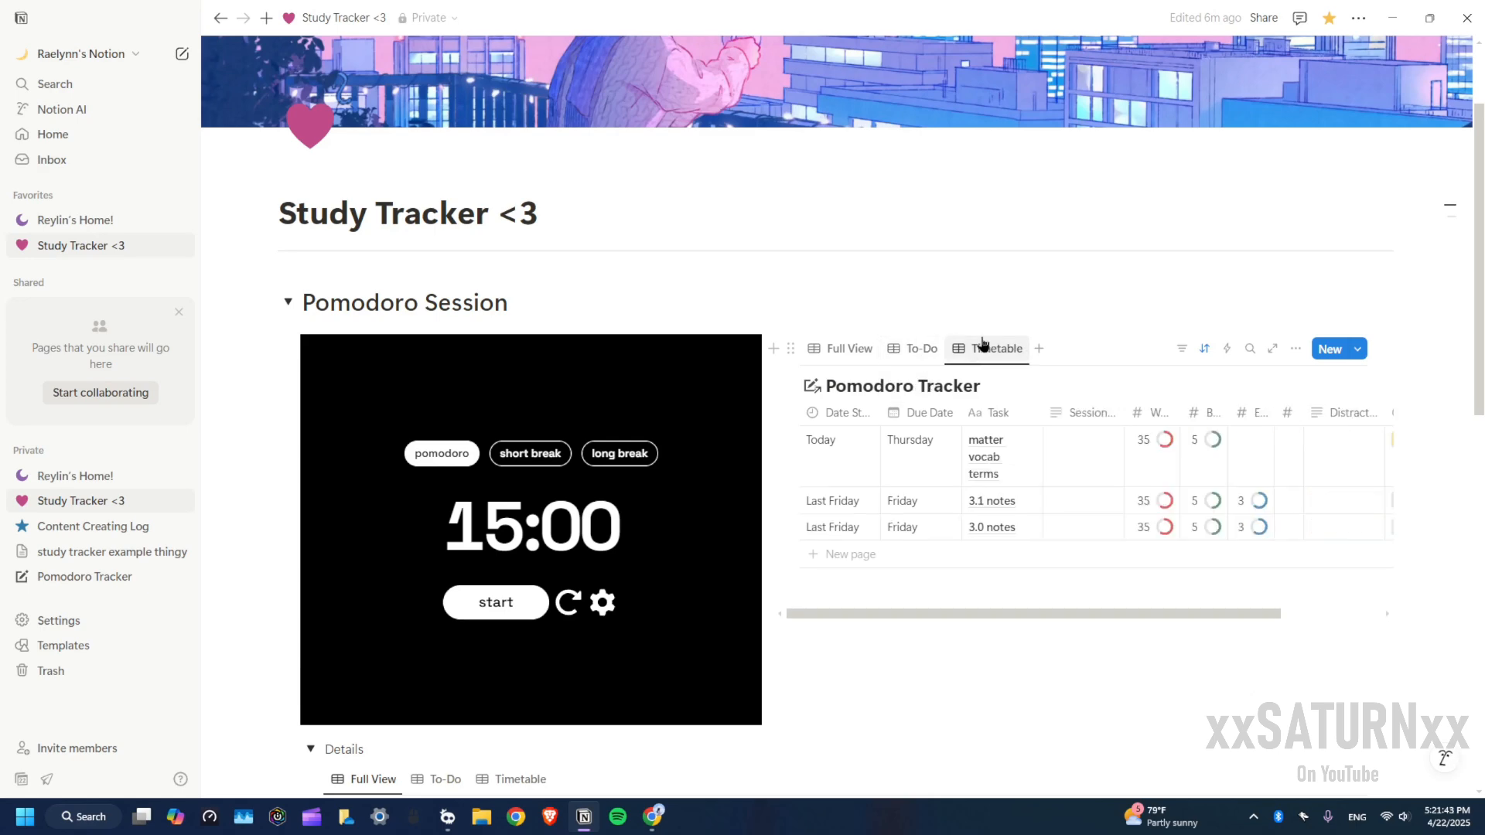
pyautogui.click(841, 348)
pyautogui.scroll(-4, 934, 557)
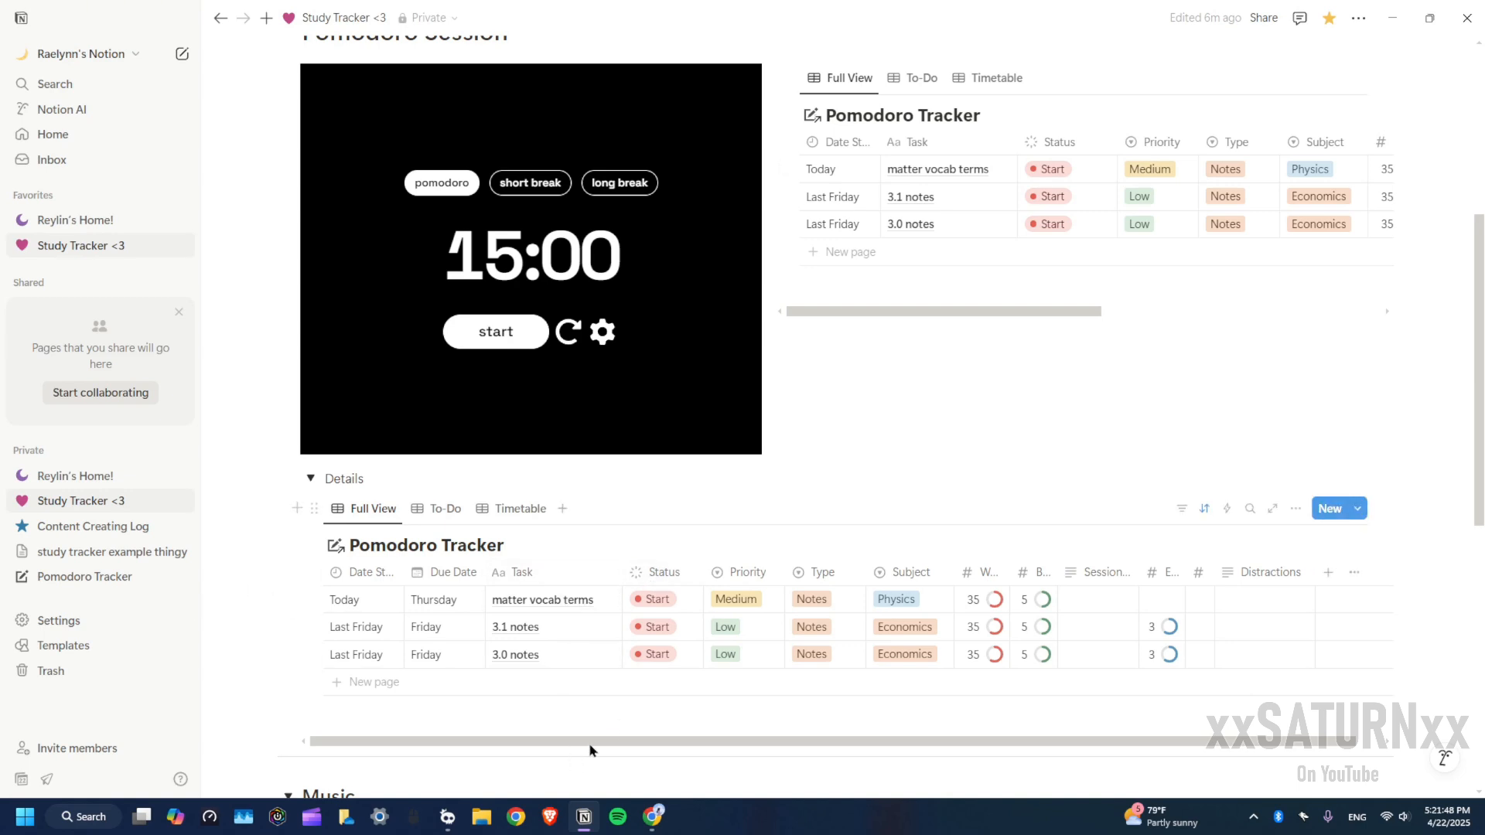
pyautogui.moveTo(601, 743); pyautogui.dragTo(521, 728)
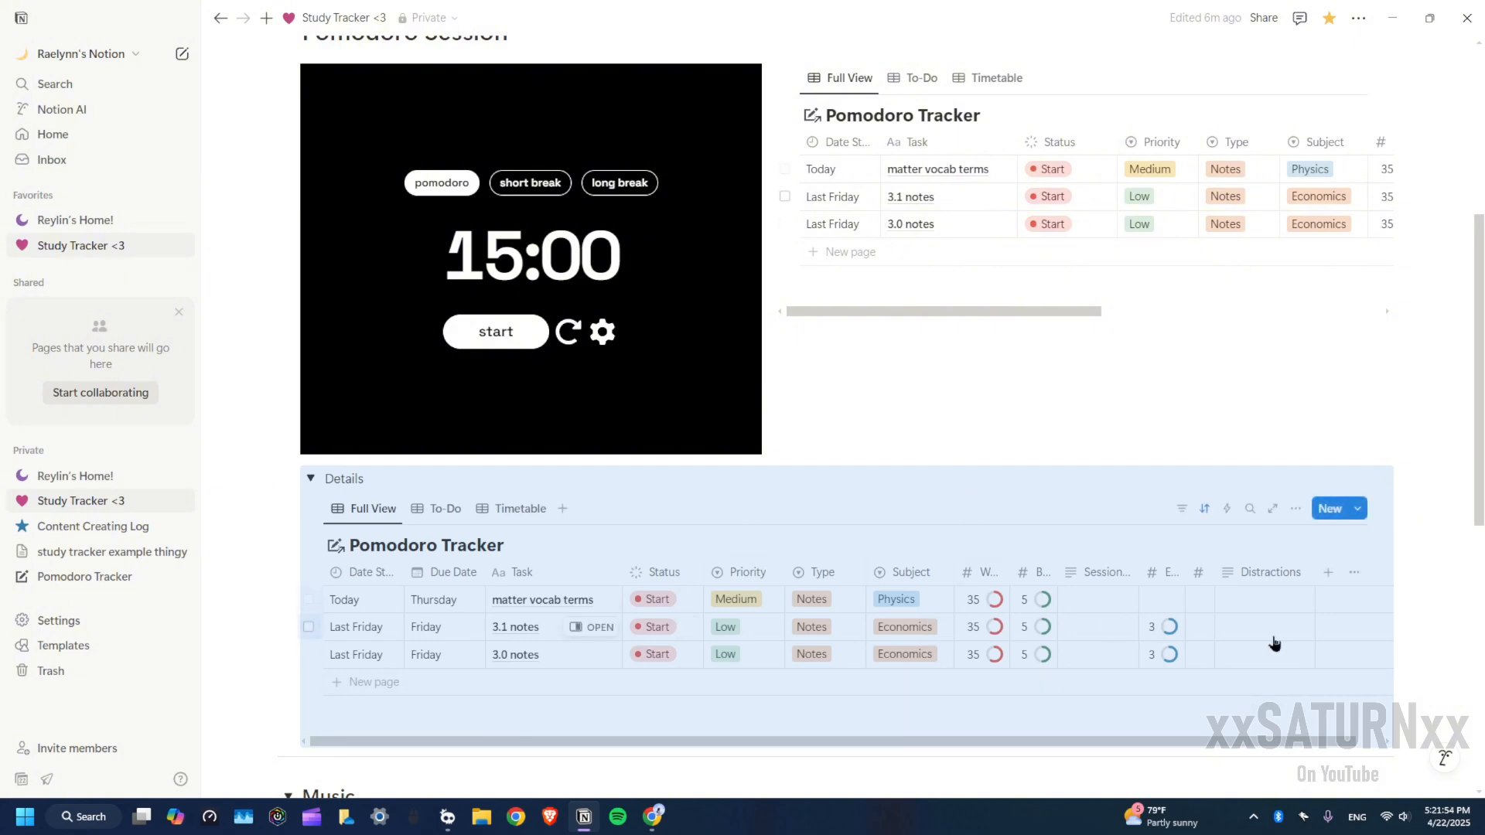
pyautogui.scroll(-8, 968, 640)
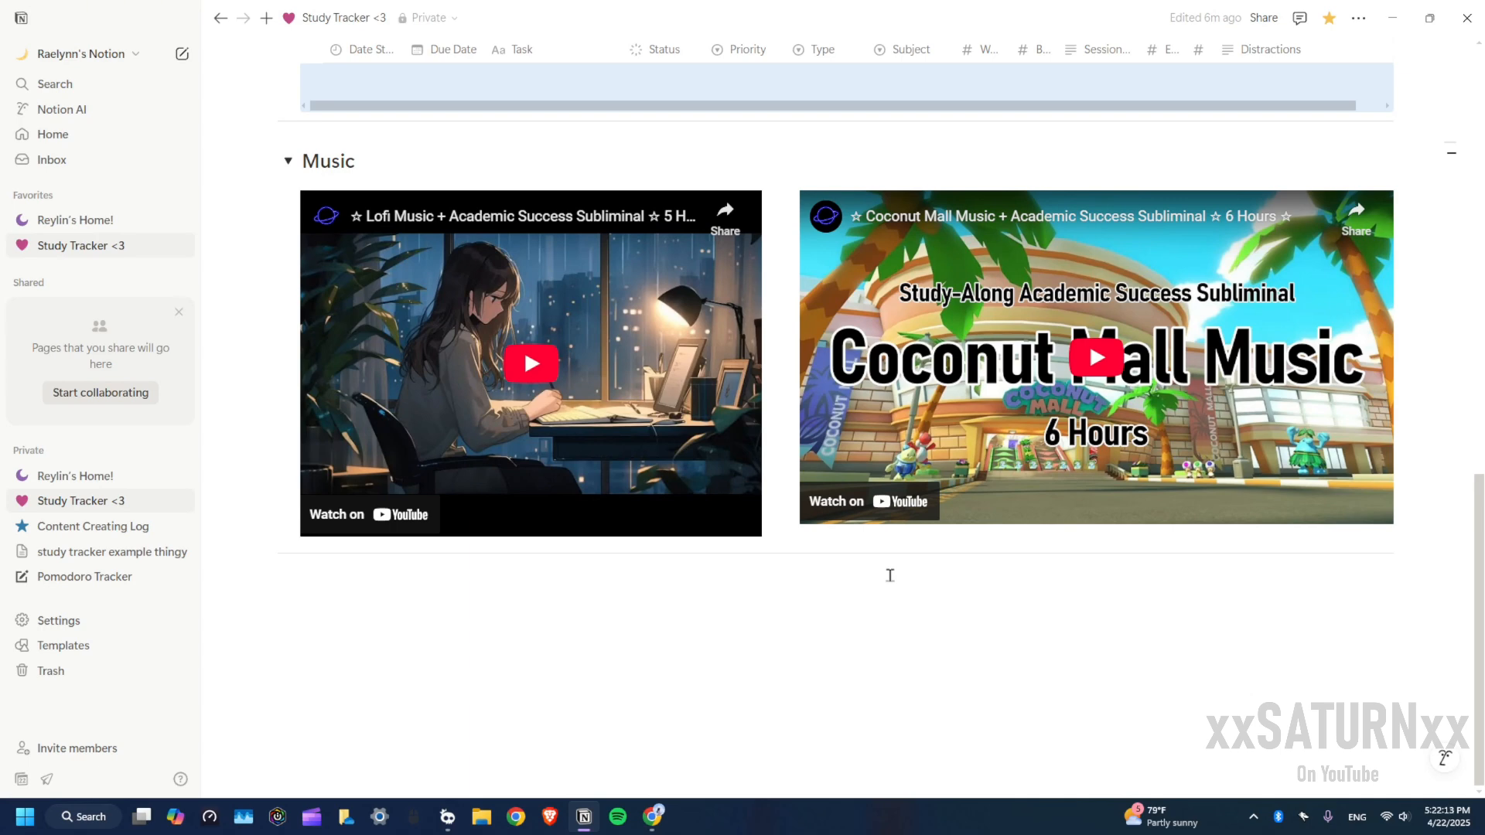
pyautogui.scroll(7, 890, 575)
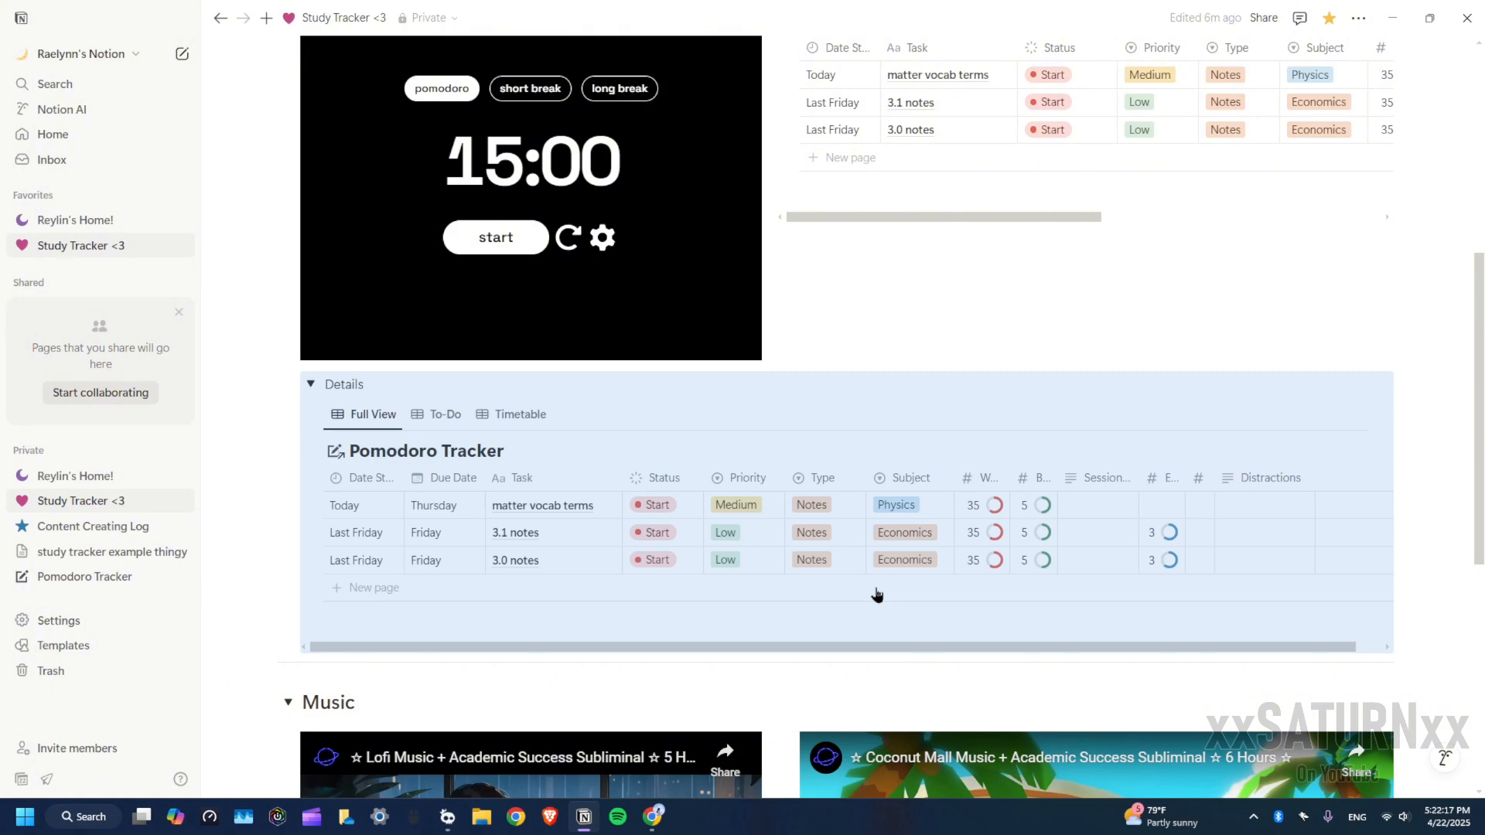
pyautogui.scroll(4, 936, 549)
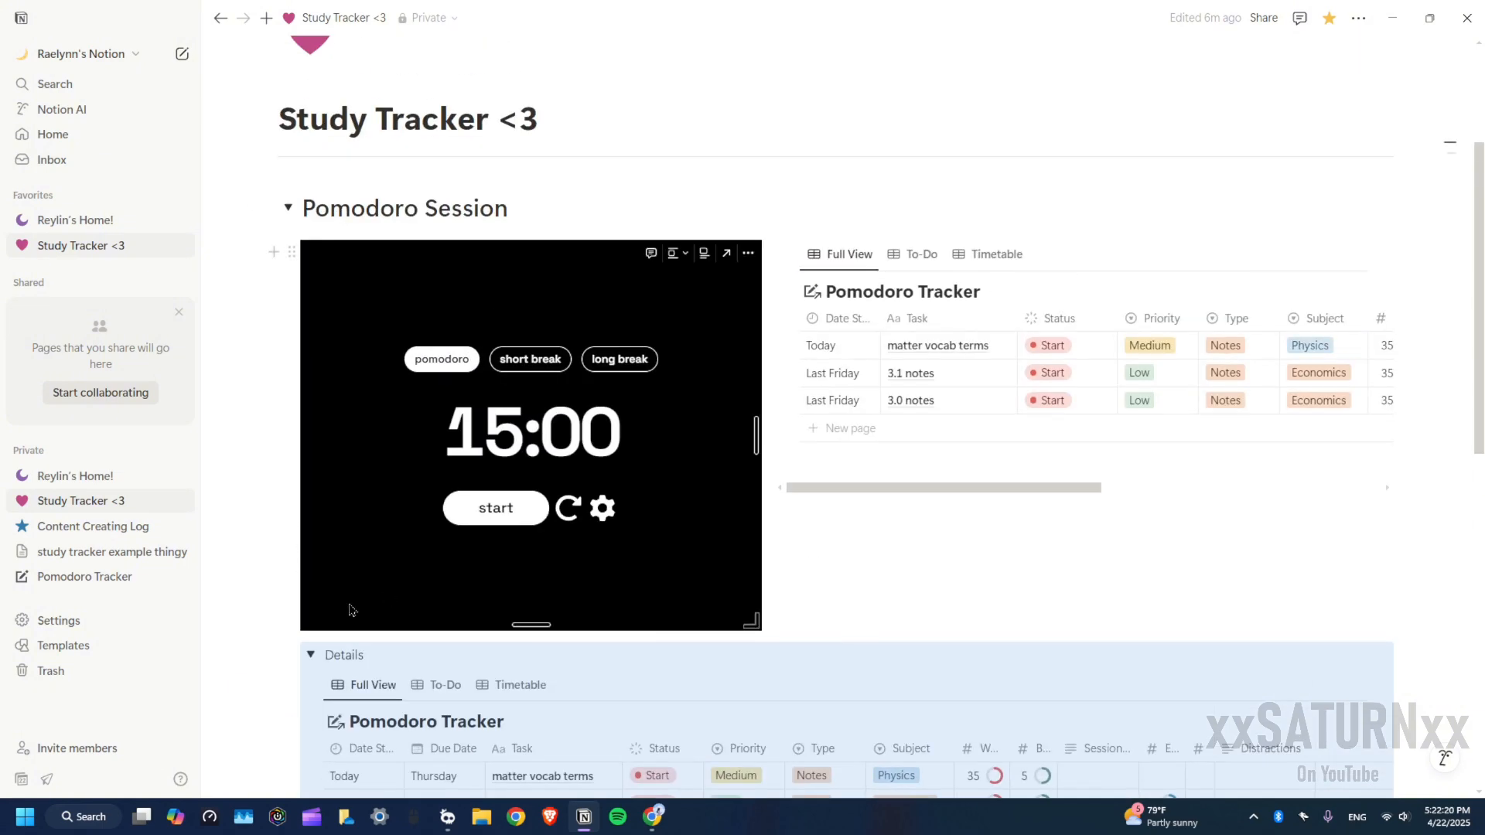
# On the study tracker example thingy page, insert a table view with a new empty database titled "pomodoro tracjker"
pyautogui.click(112, 552)
pyautogui.click(565, 238)
pyautogui.click(528, 195)
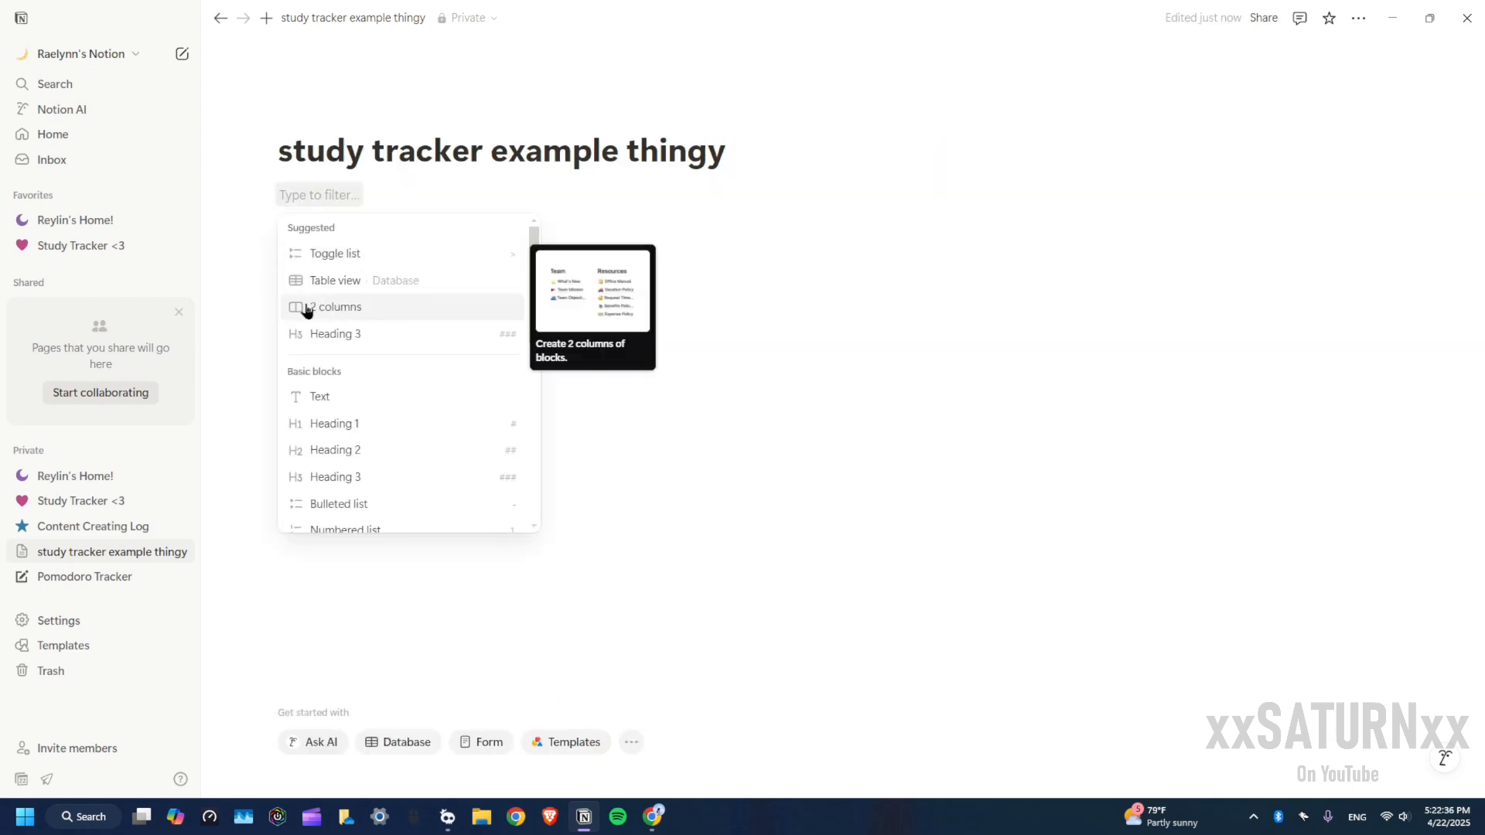
pyautogui.click(418, 288)
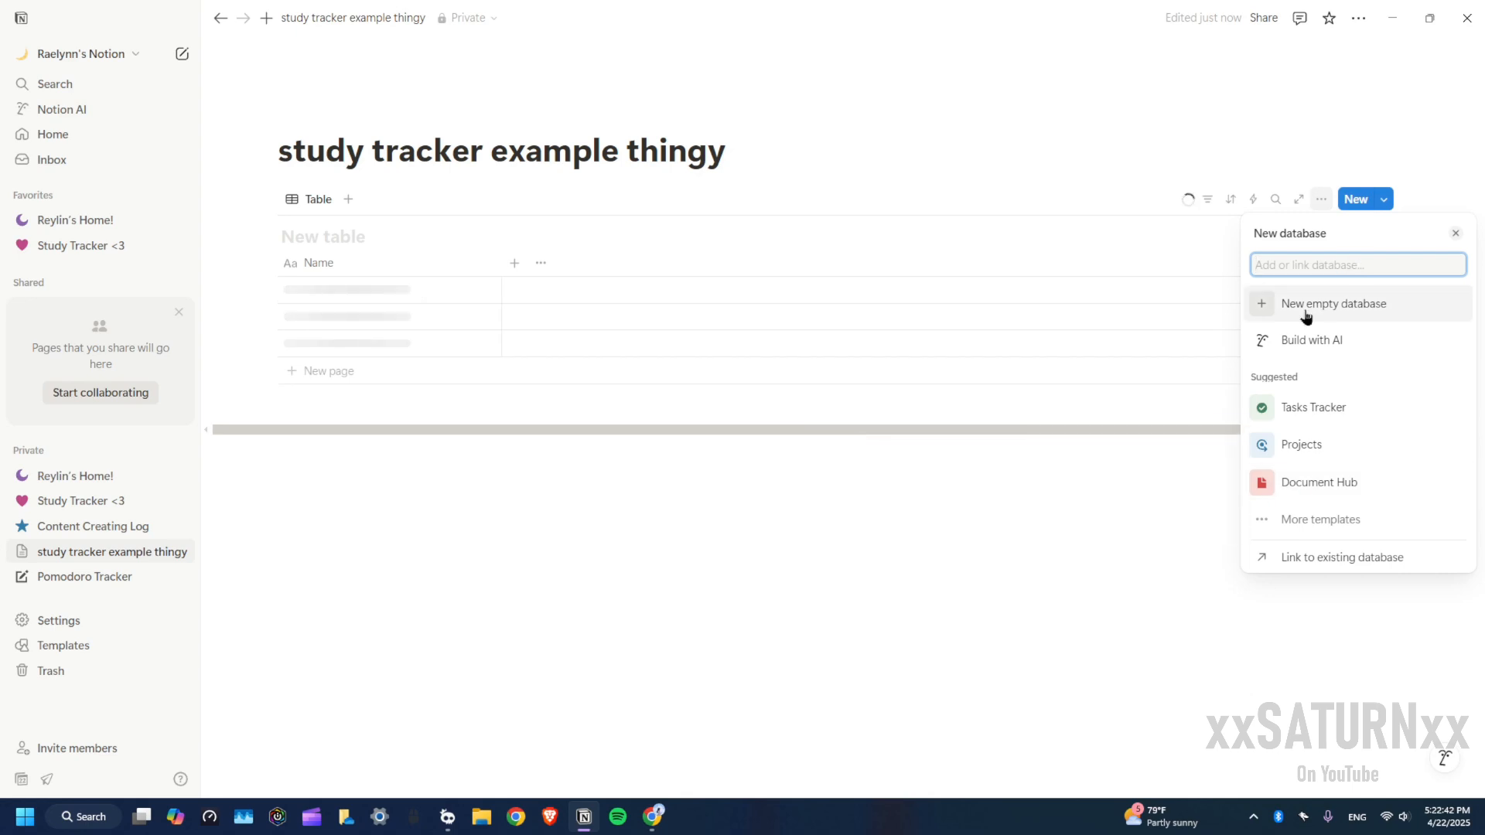
pyautogui.click(1261, 311)
pyautogui.write('pomodoro tracjker')
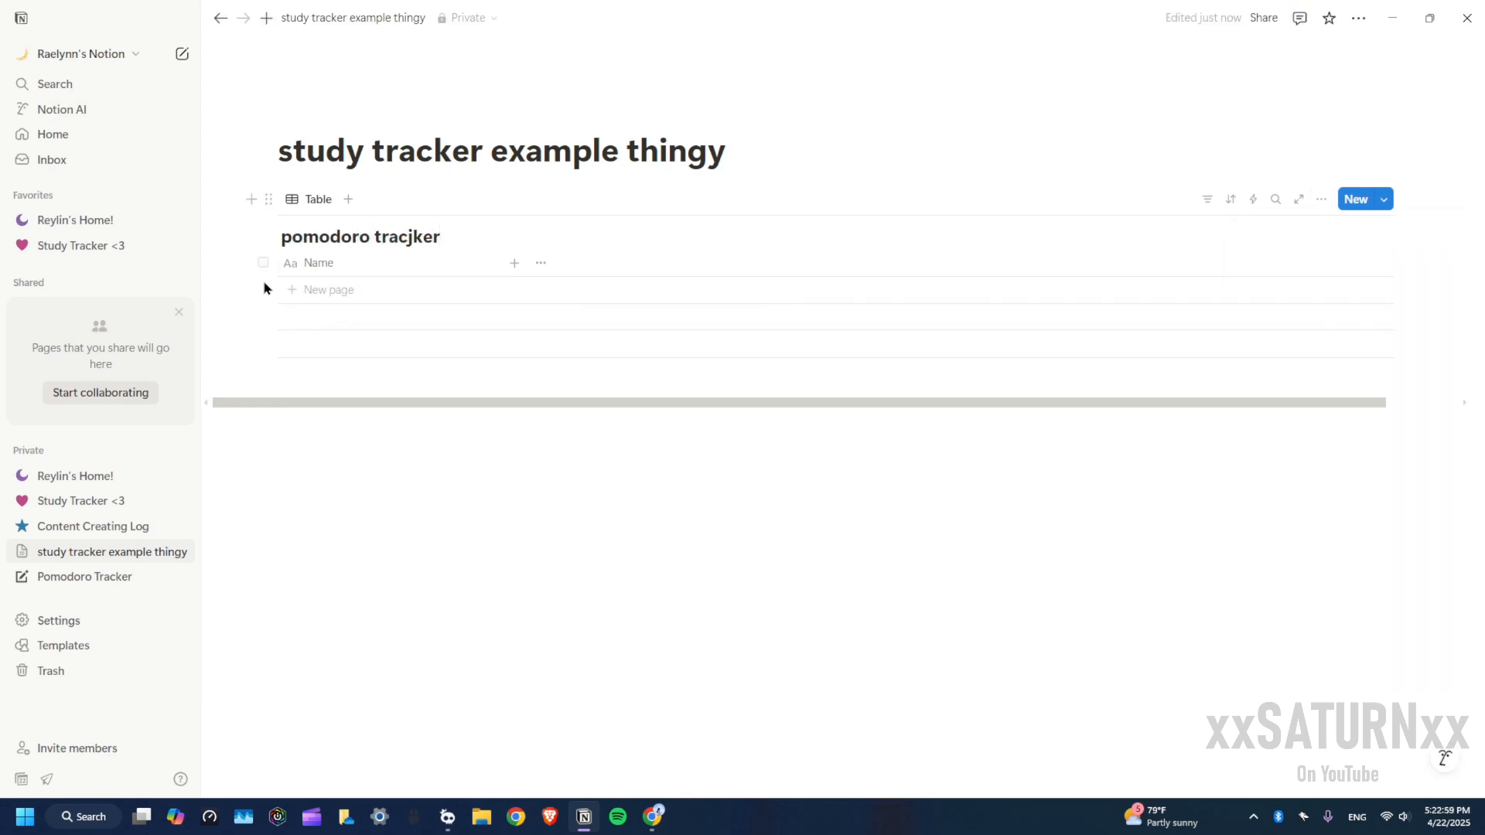
# Rename the database's Name property to "tasks"
pyautogui.click(354, 263)
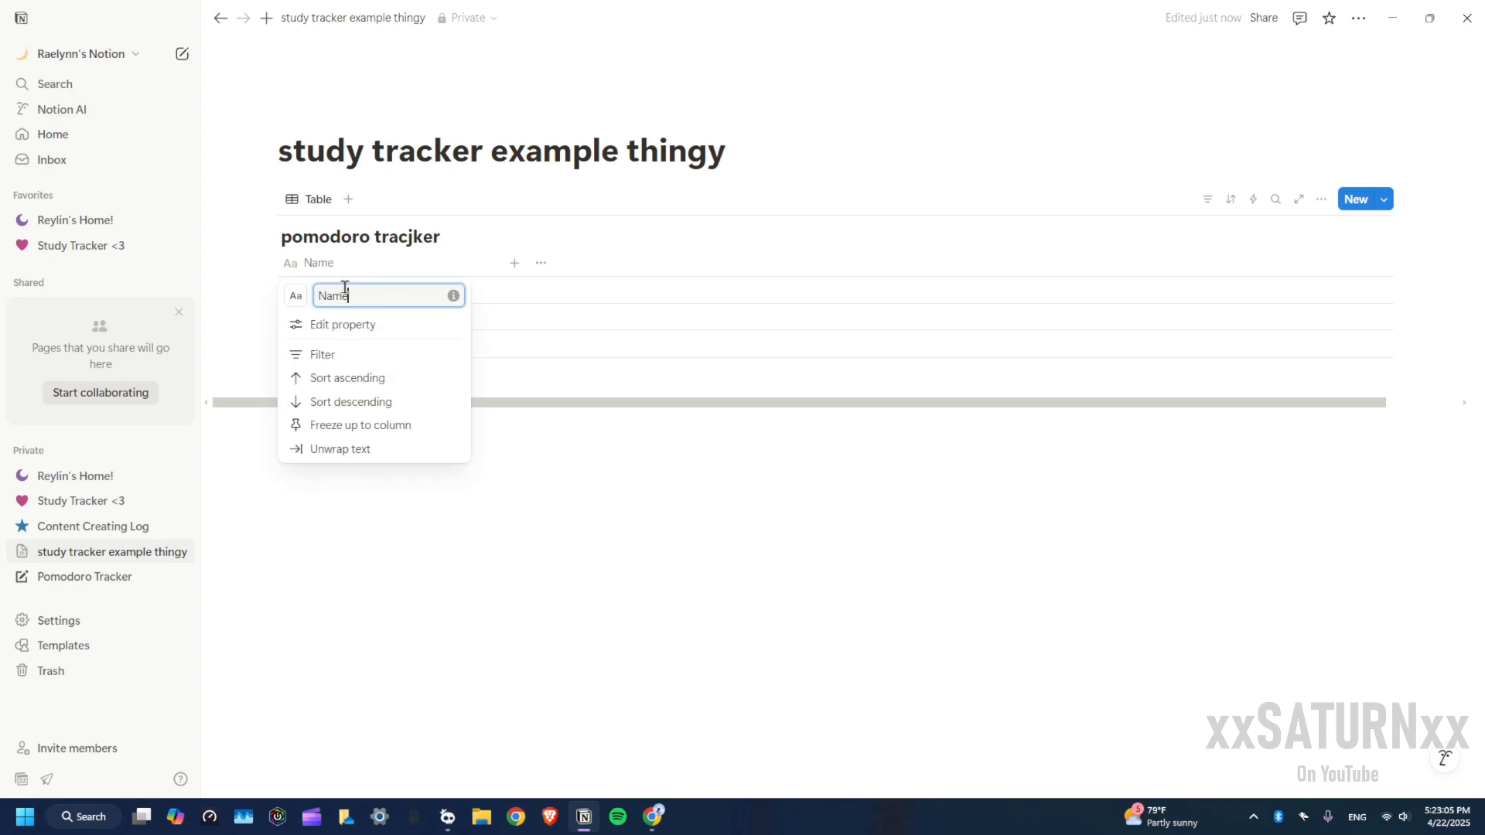
pyautogui.moveTo(347, 294); pyautogui.dragTo(244, 306)
pyautogui.write('tasks')
pyautogui.click(559, 656)
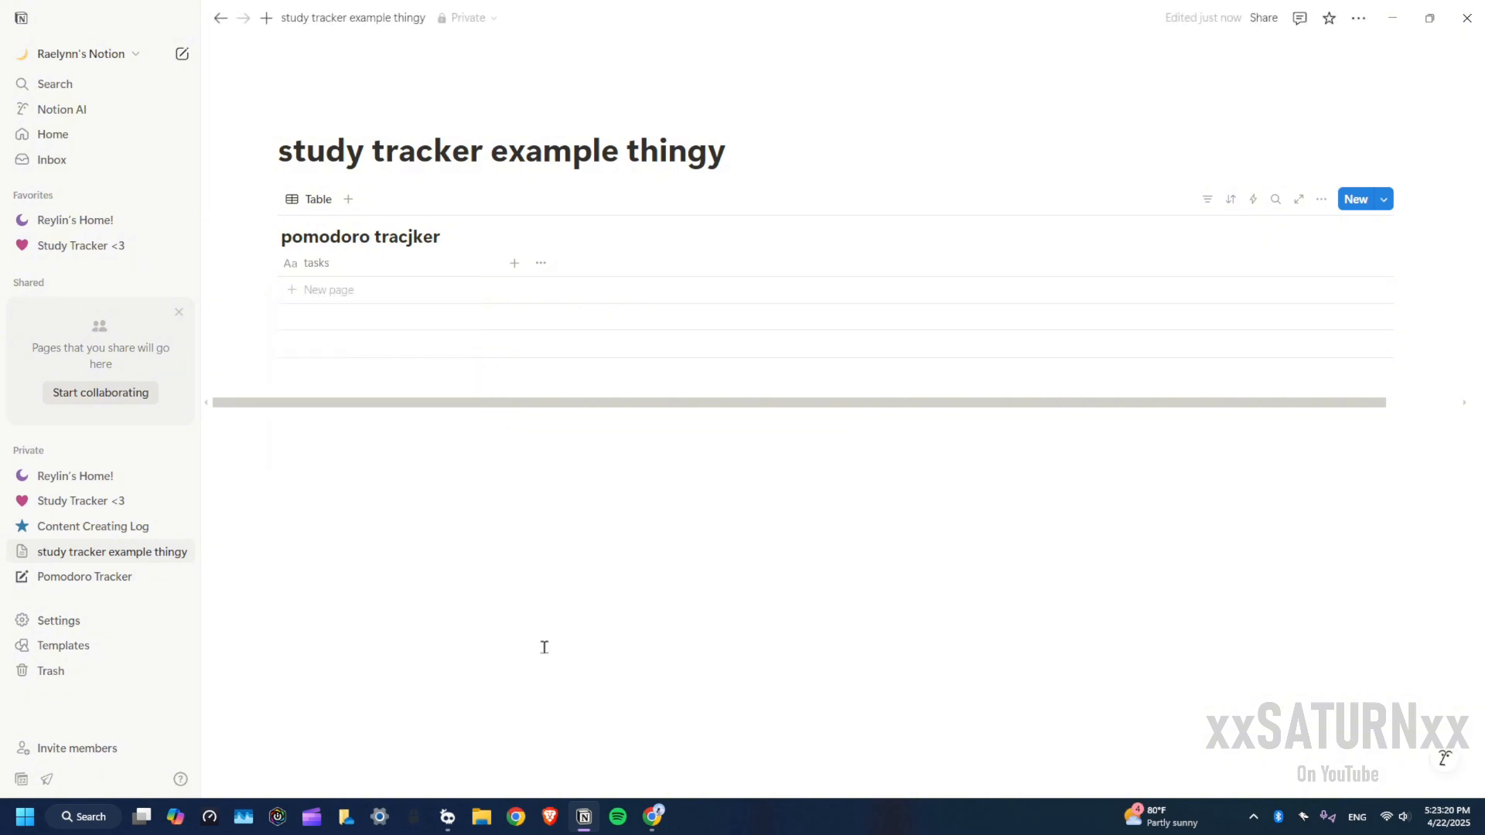
# Add a Date property named "start date" to the table
pyautogui.click(514, 265)
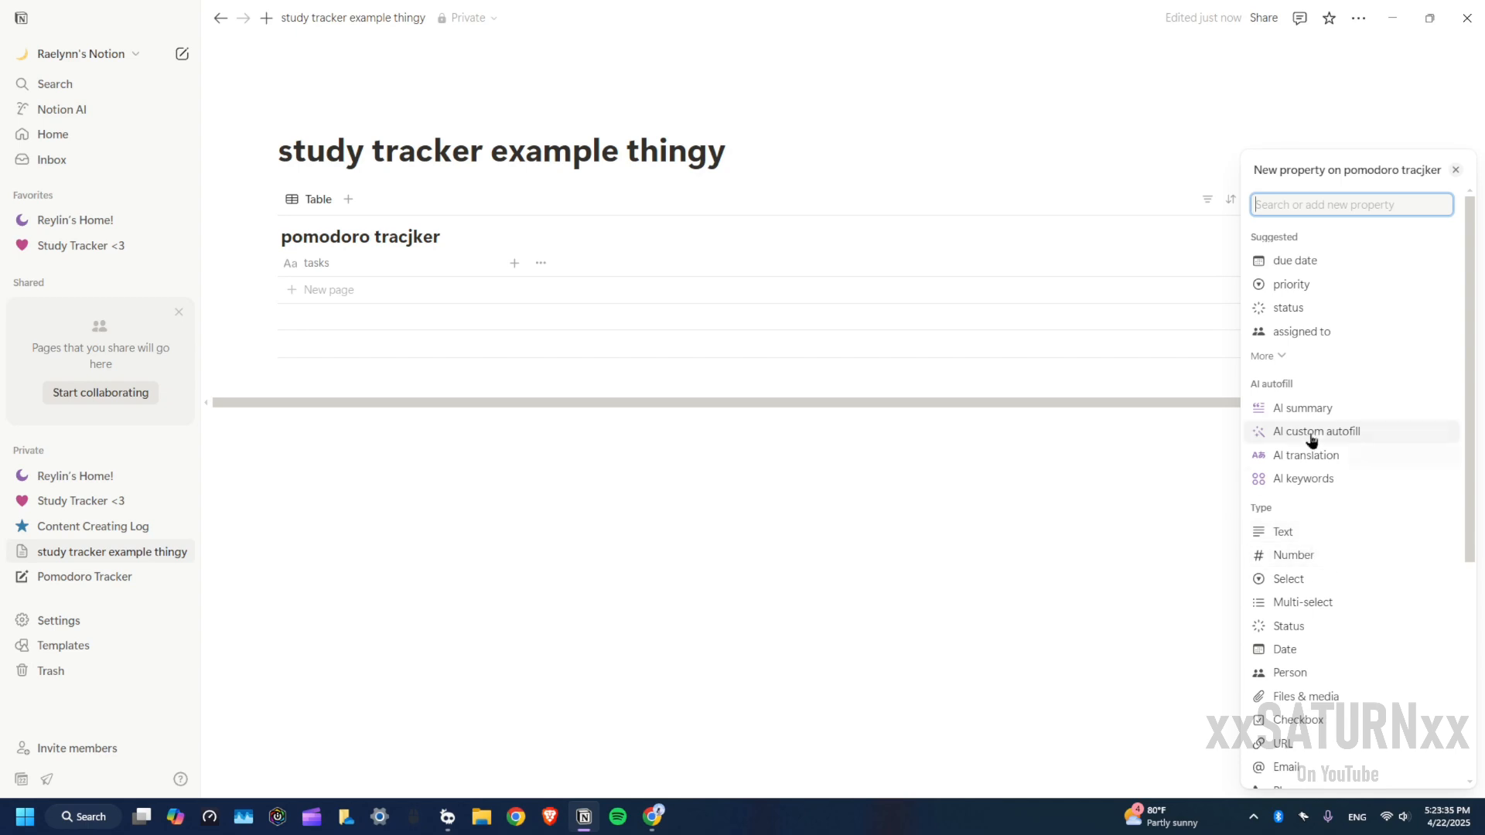
pyautogui.scroll(-3, 1312, 439)
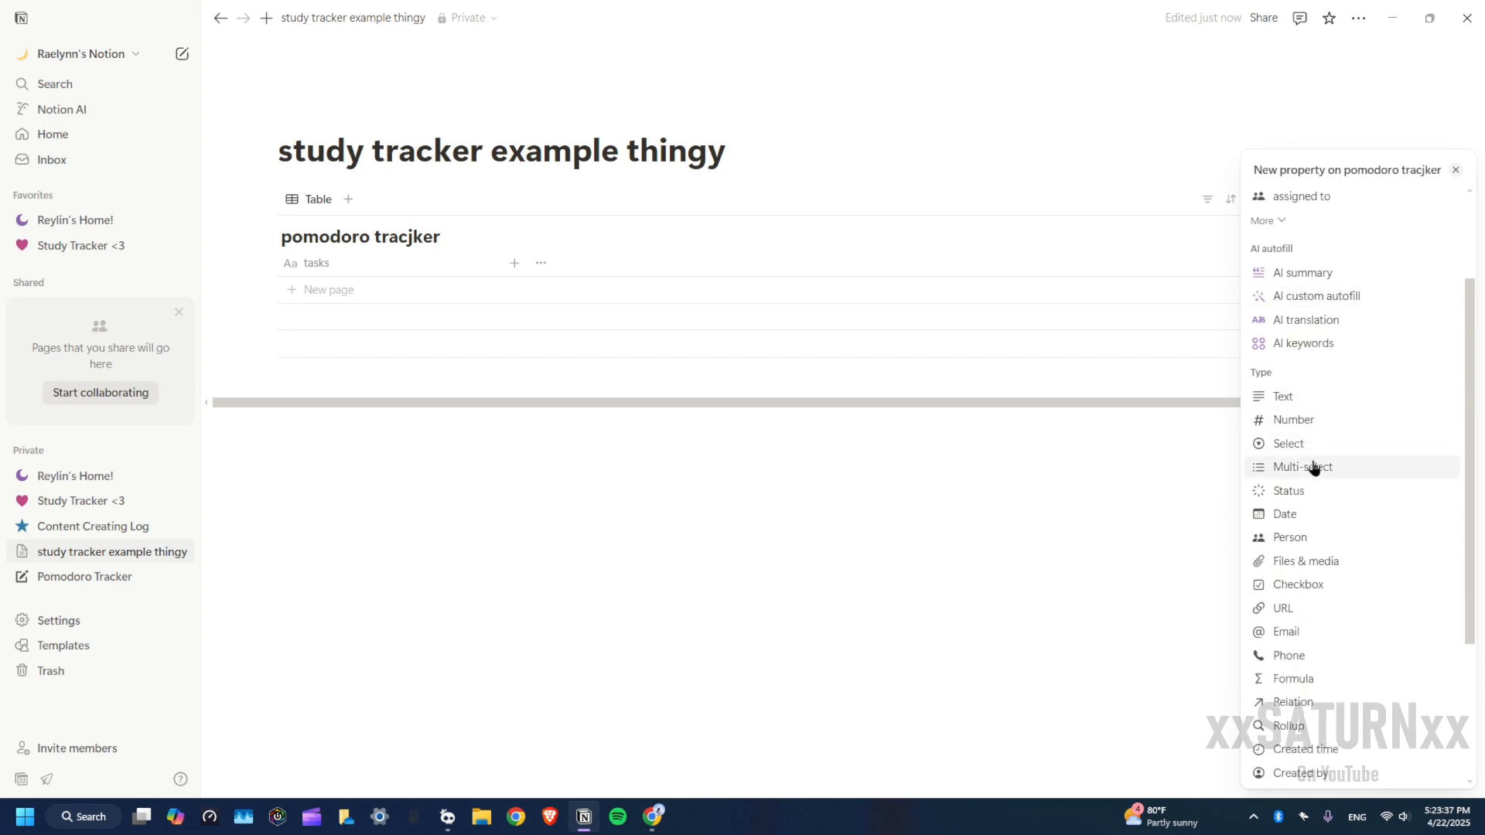
pyautogui.click(1277, 513)
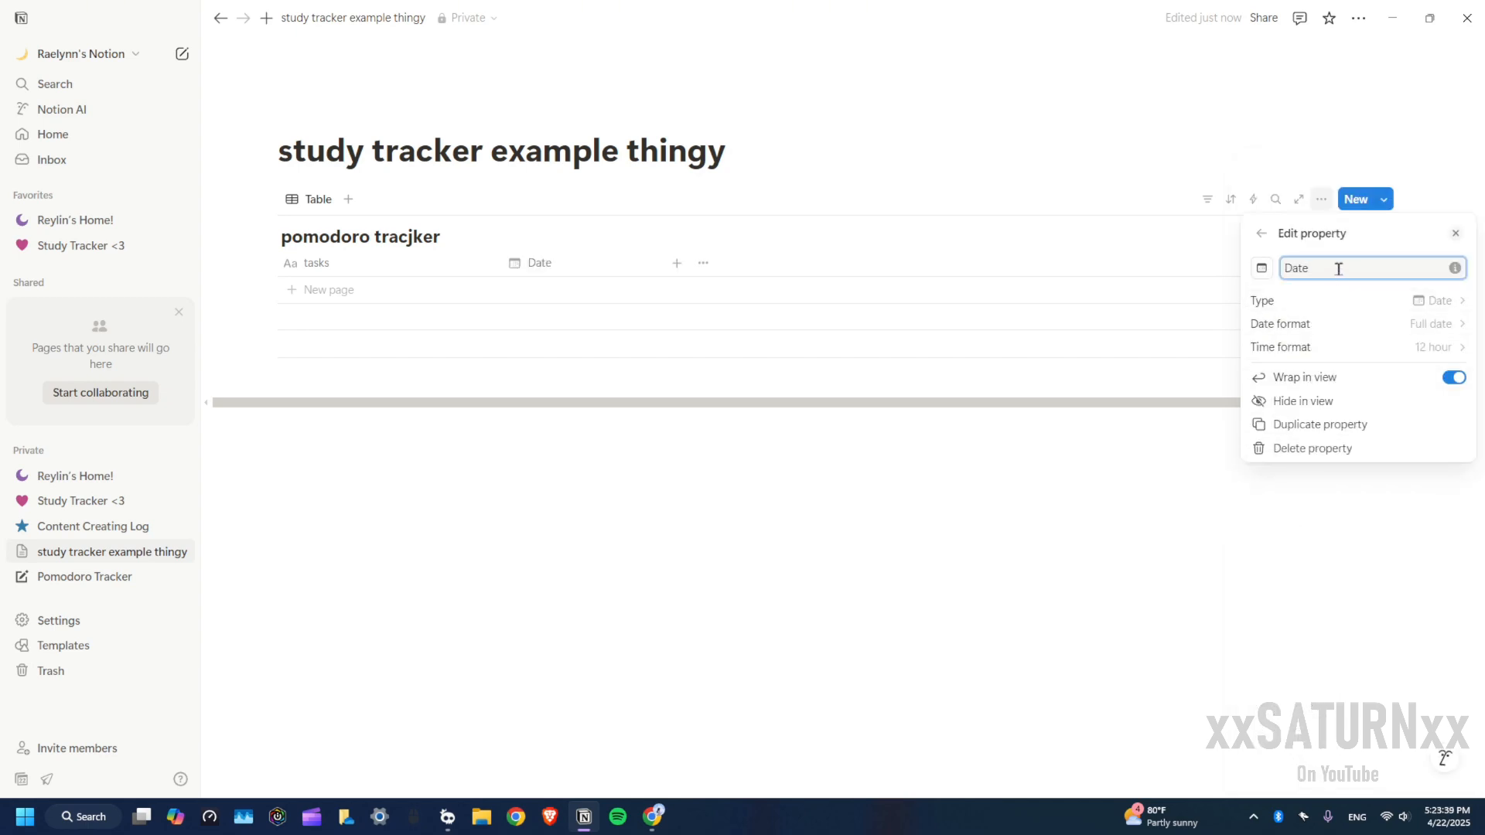
pyautogui.write('start date')
pyautogui.click(771, 350)
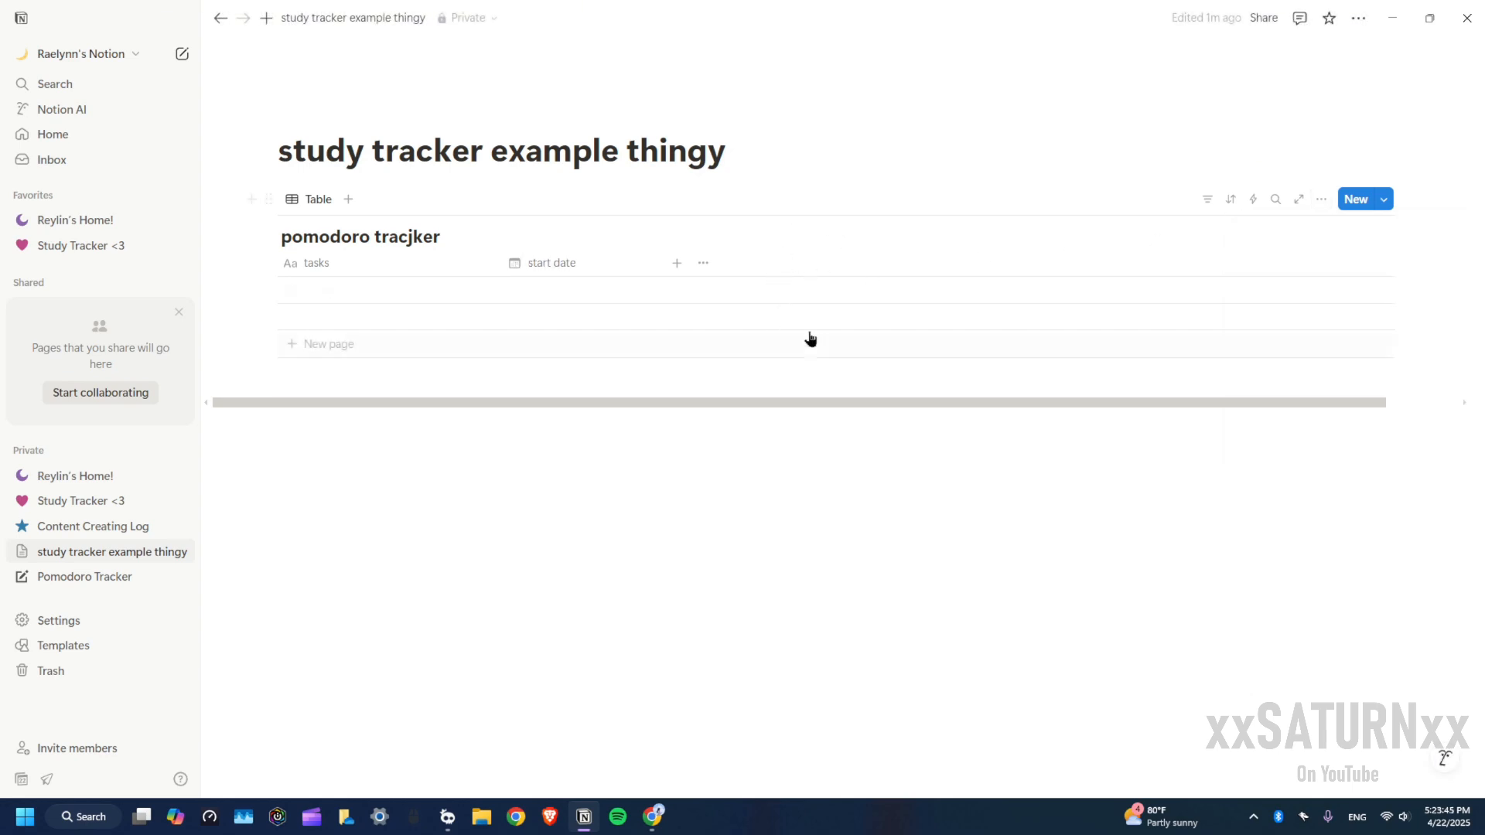
# Add the suggested due date property and place the start date and due date columns, in that order, before tasks
pyautogui.click(676, 263)
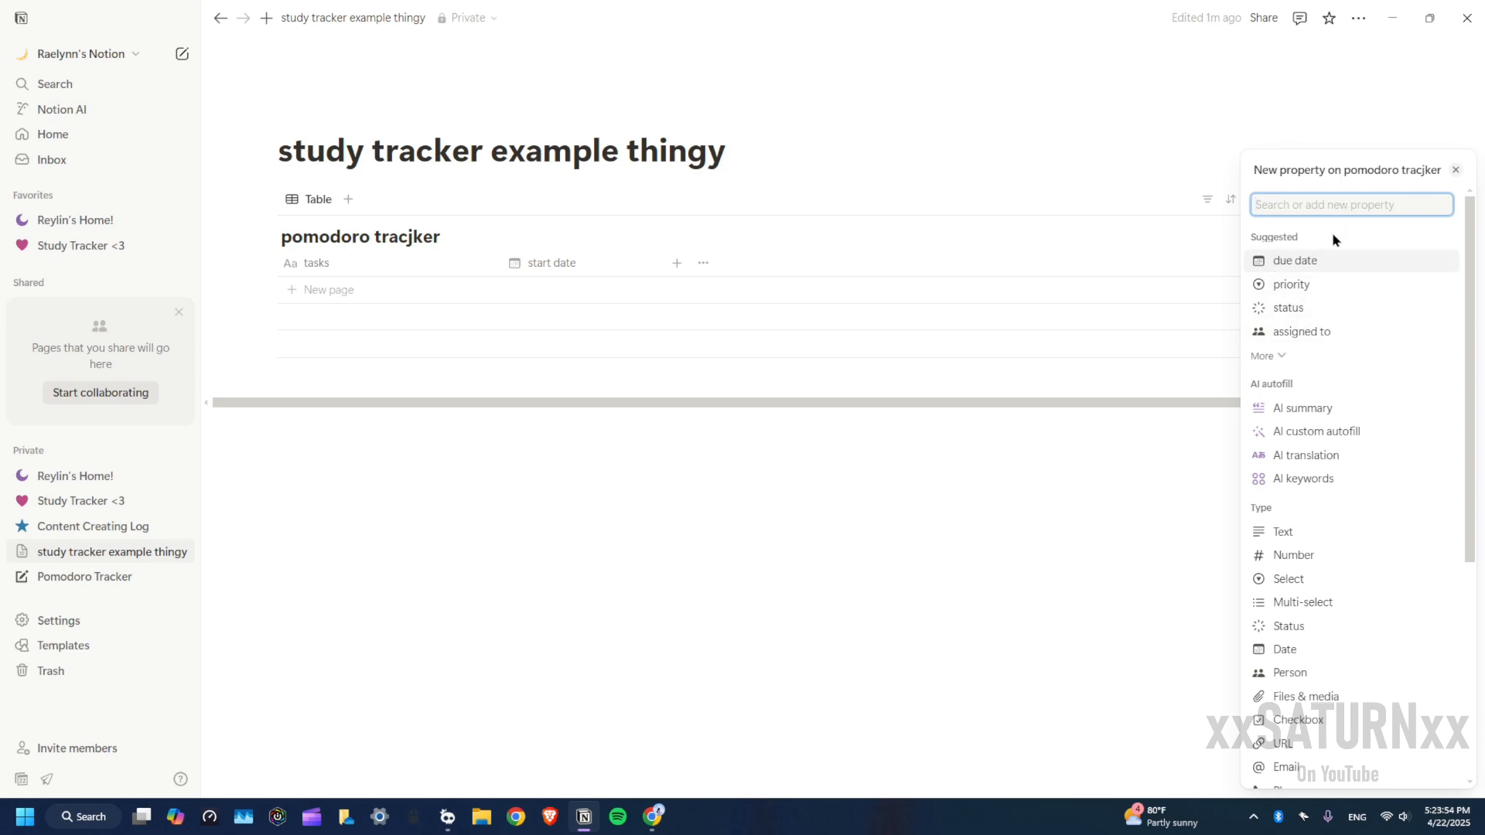
pyautogui.click(1302, 264)
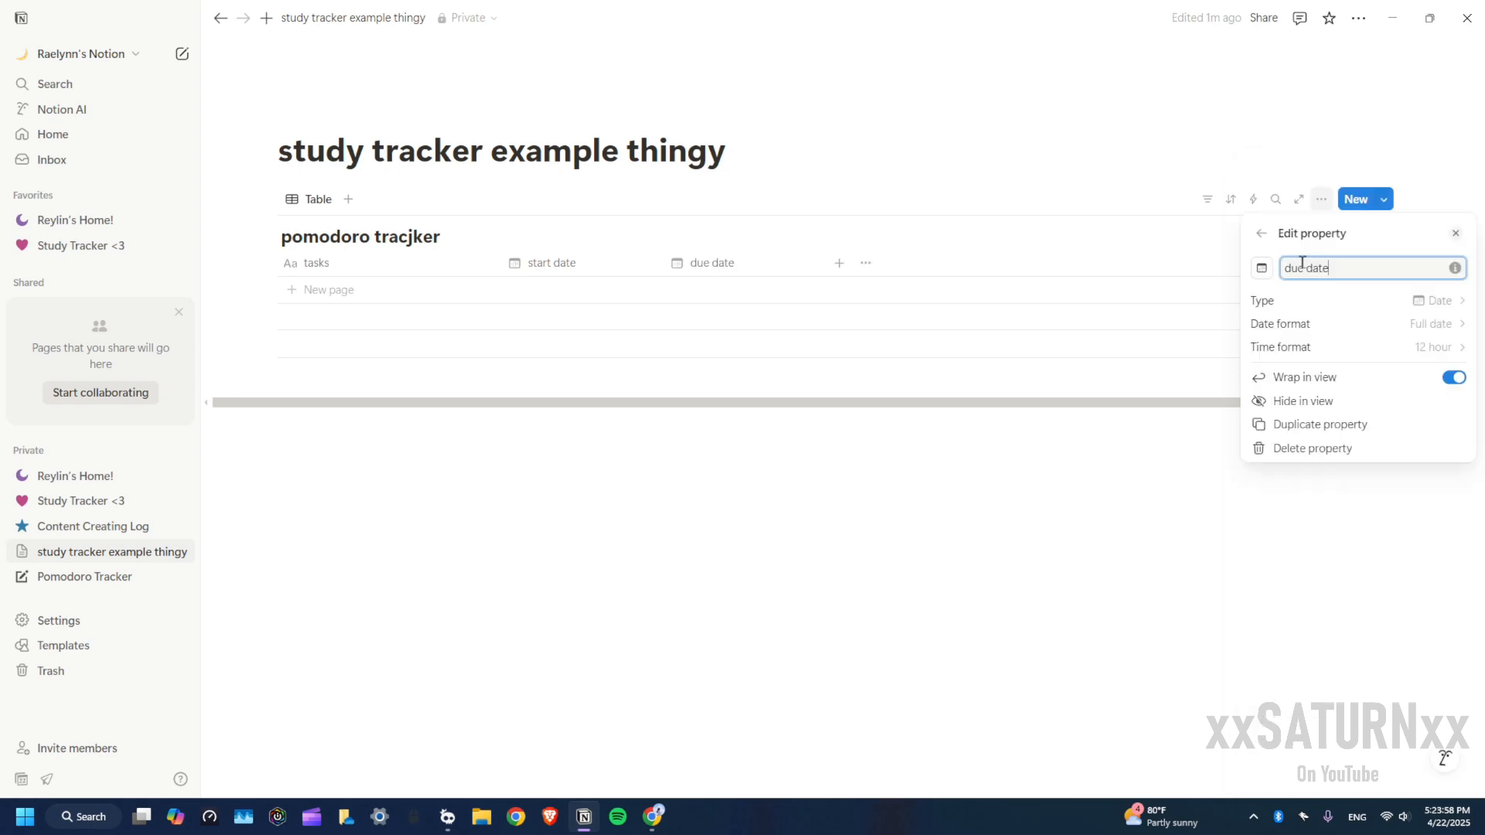
pyautogui.click(888, 339)
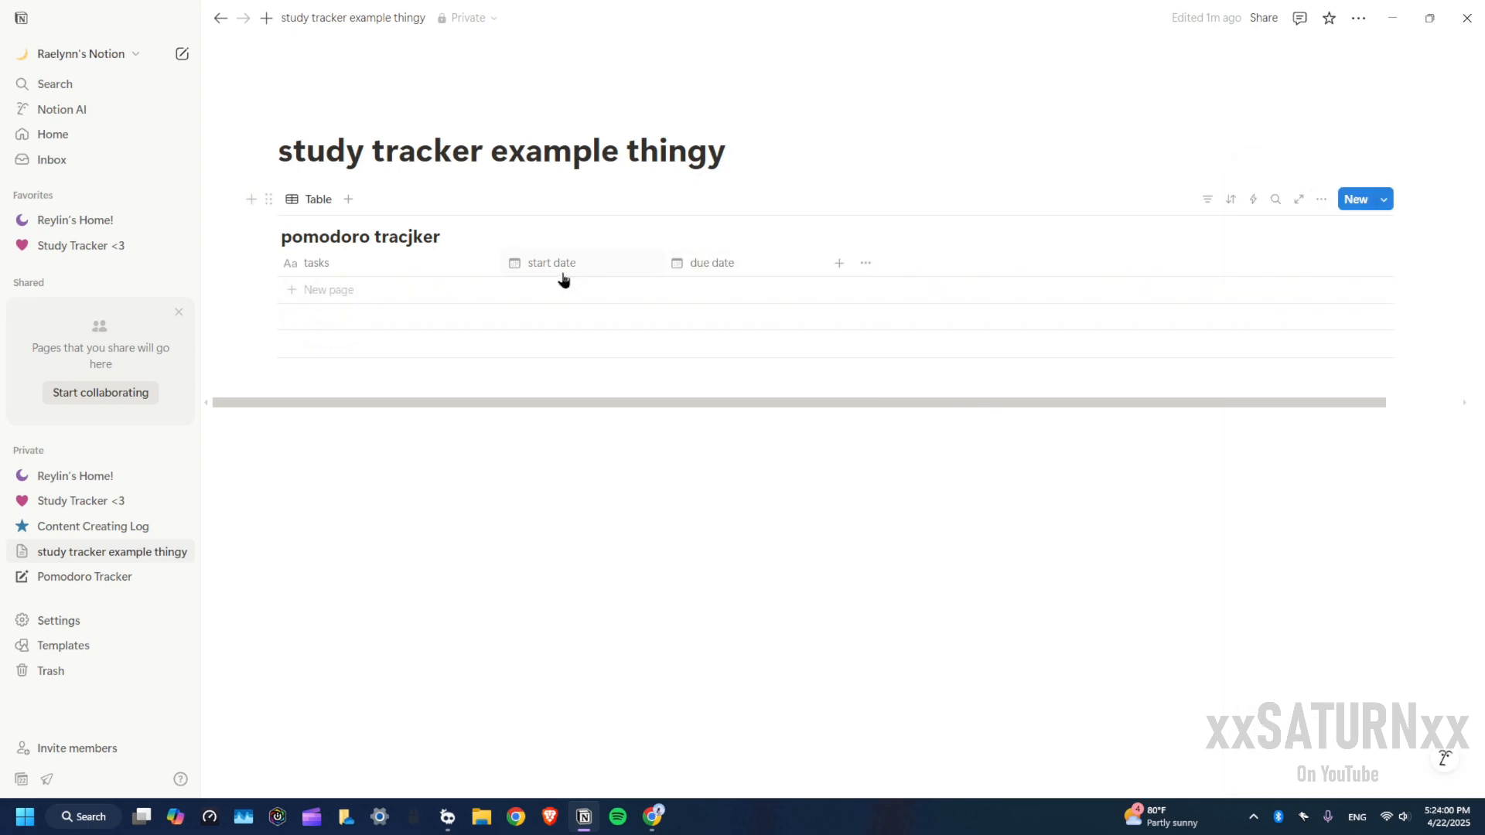
pyautogui.moveTo(546, 278); pyautogui.dragTo(325, 290)
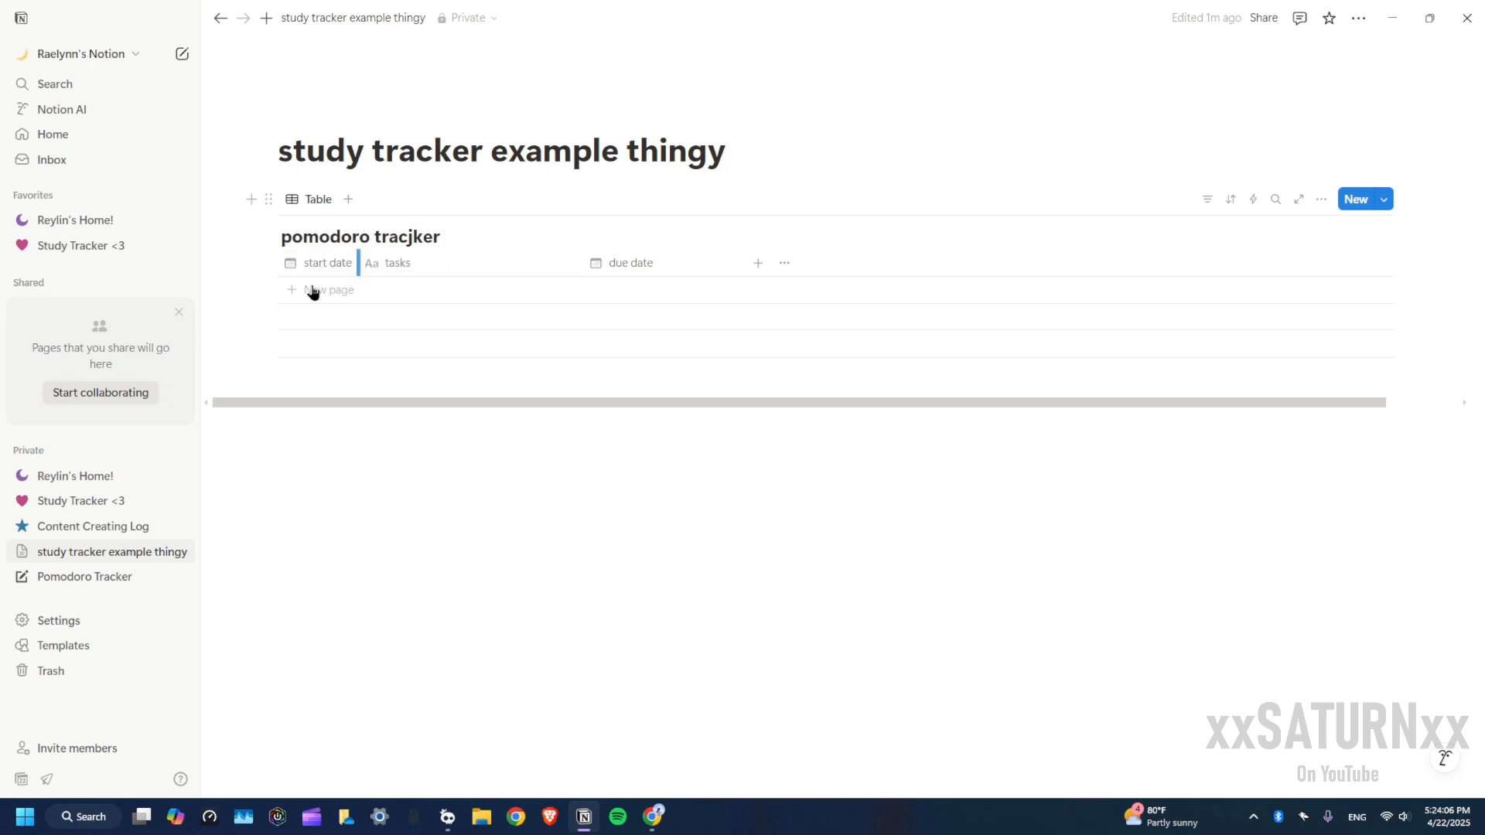
pyautogui.moveTo(610, 263); pyautogui.dragTo(348, 292)
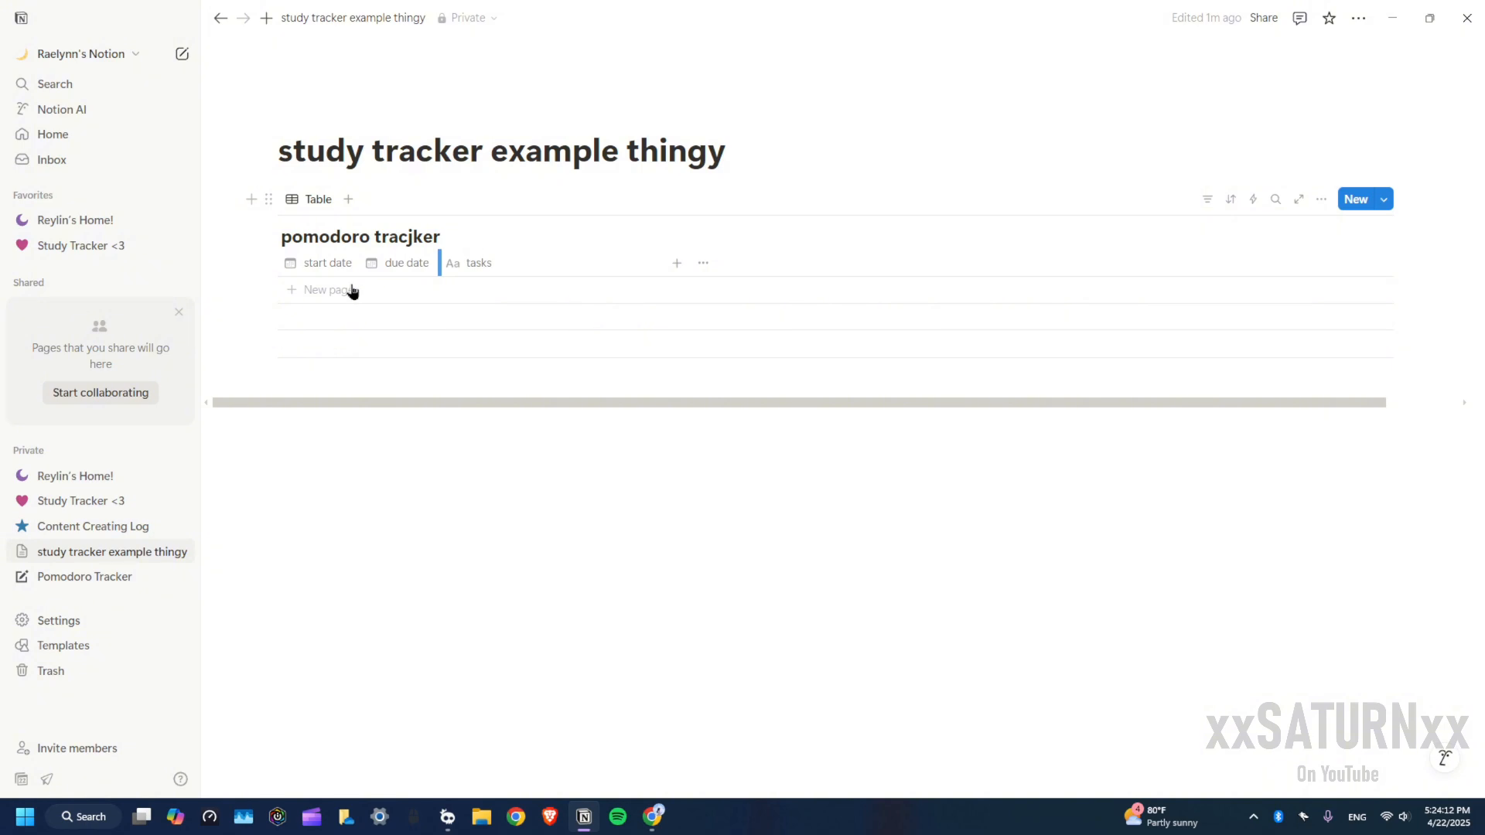
# Add the suggested status property, coloring its Not started option red and its In progress option purple
pyautogui.click(675, 265)
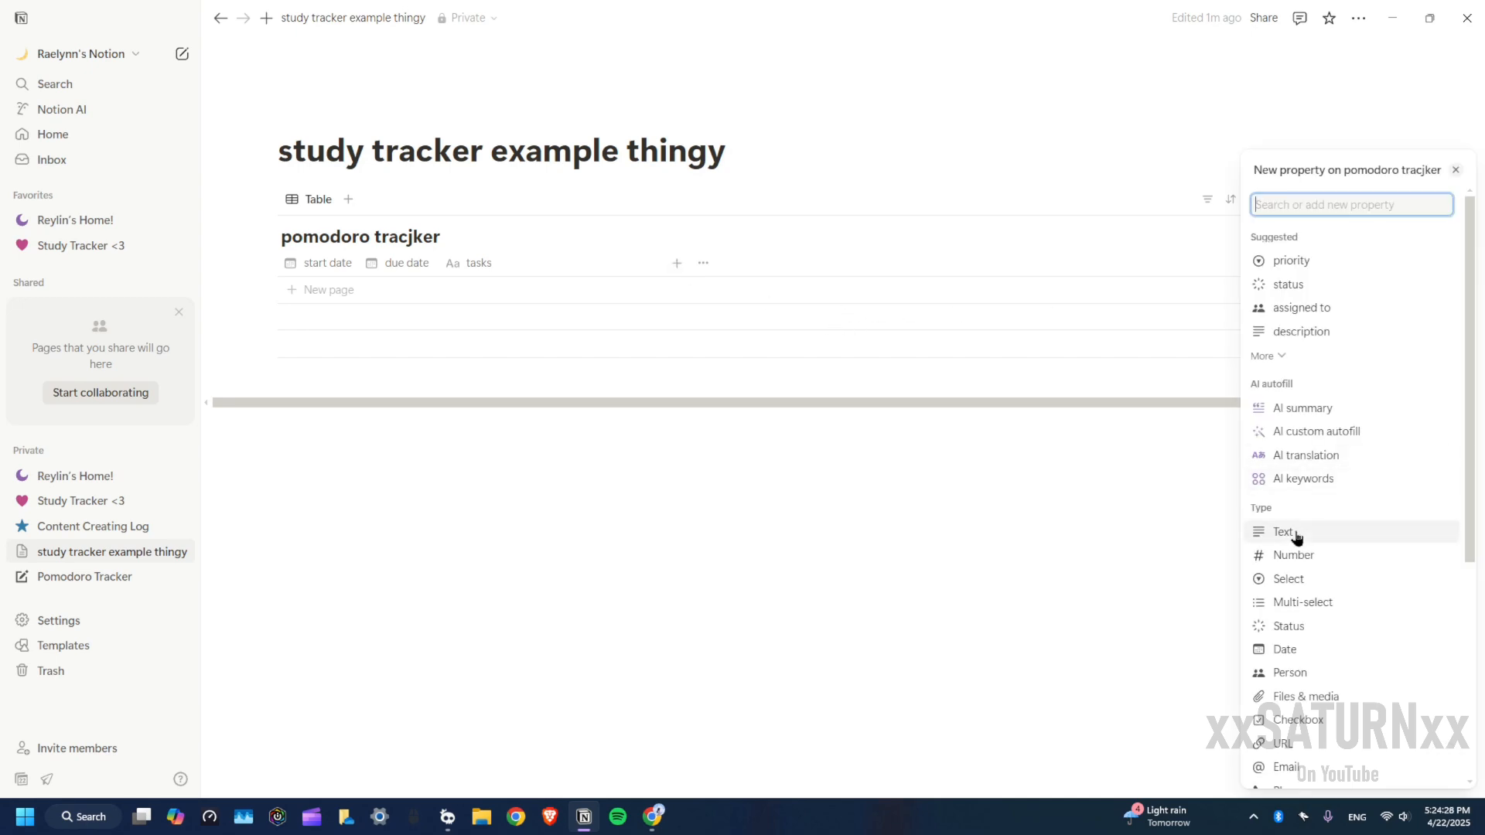
pyautogui.click(1313, 291)
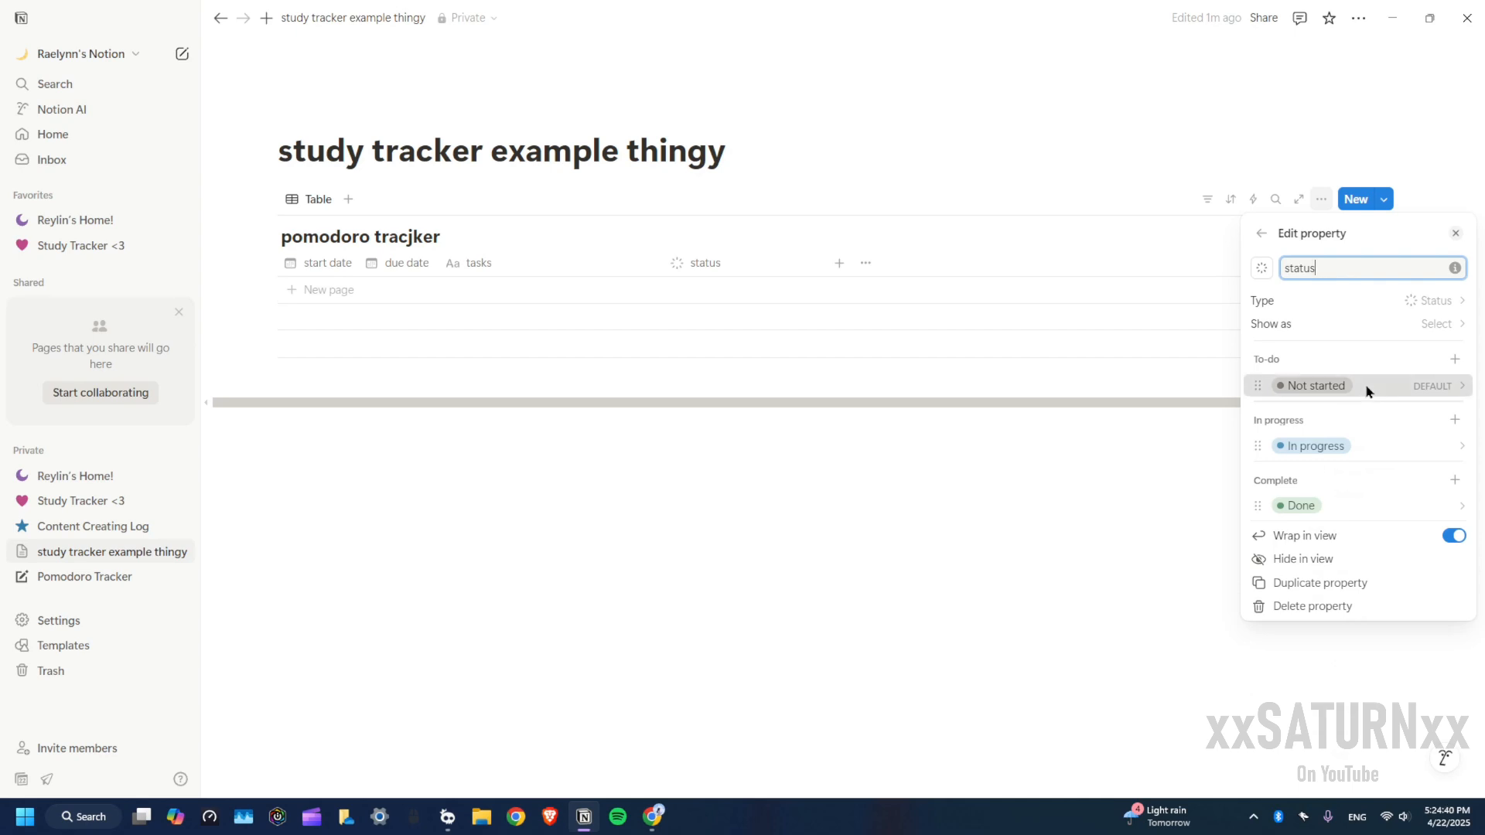
pyautogui.click(1367, 390)
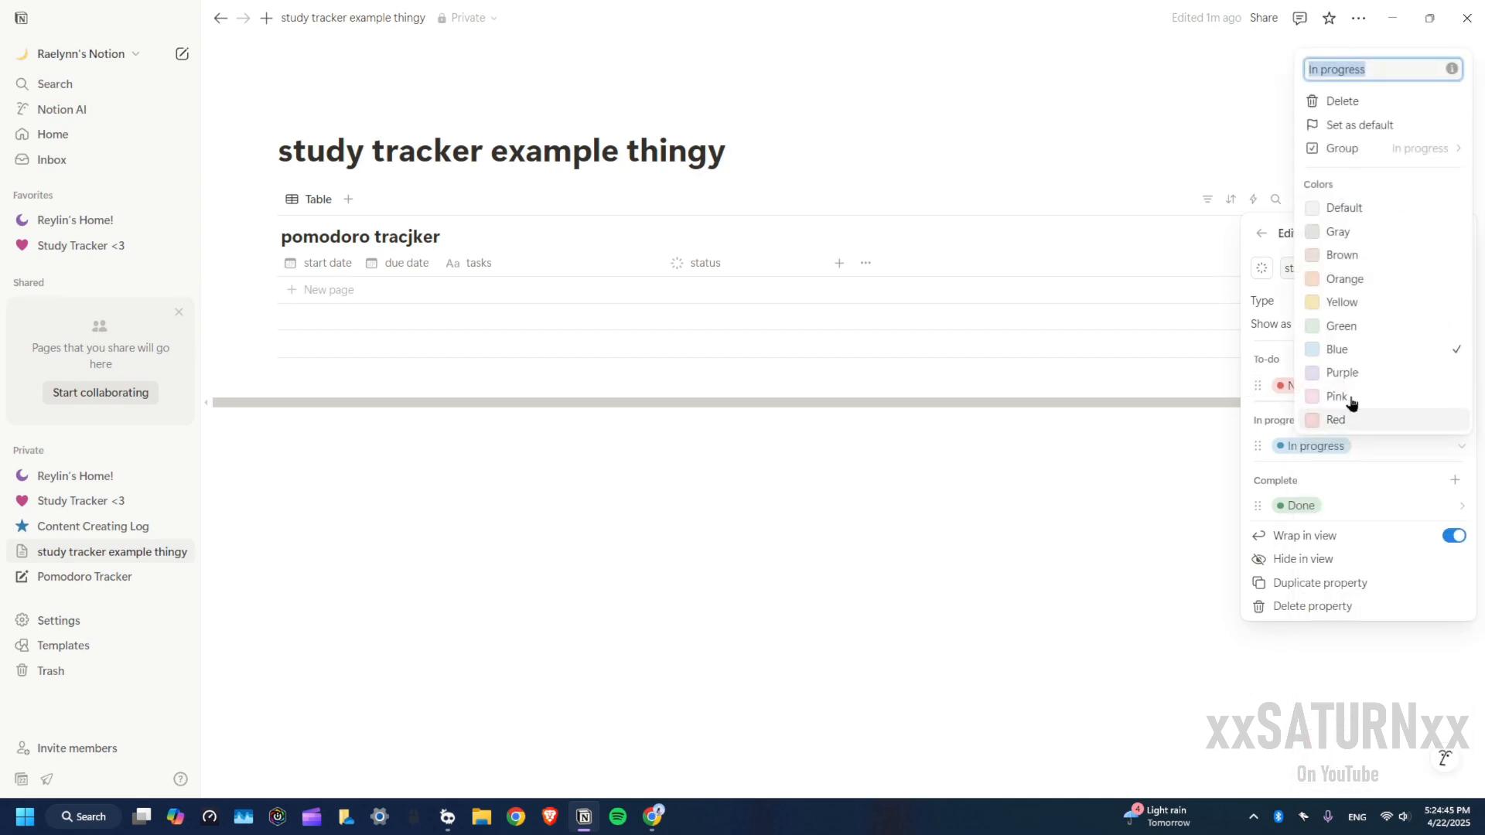
pyautogui.click(1342, 375)
# Add a "paused" option to the status property's In progress group and color it pink
pyautogui.click(1450, 422)
pyautogui.write('paused')
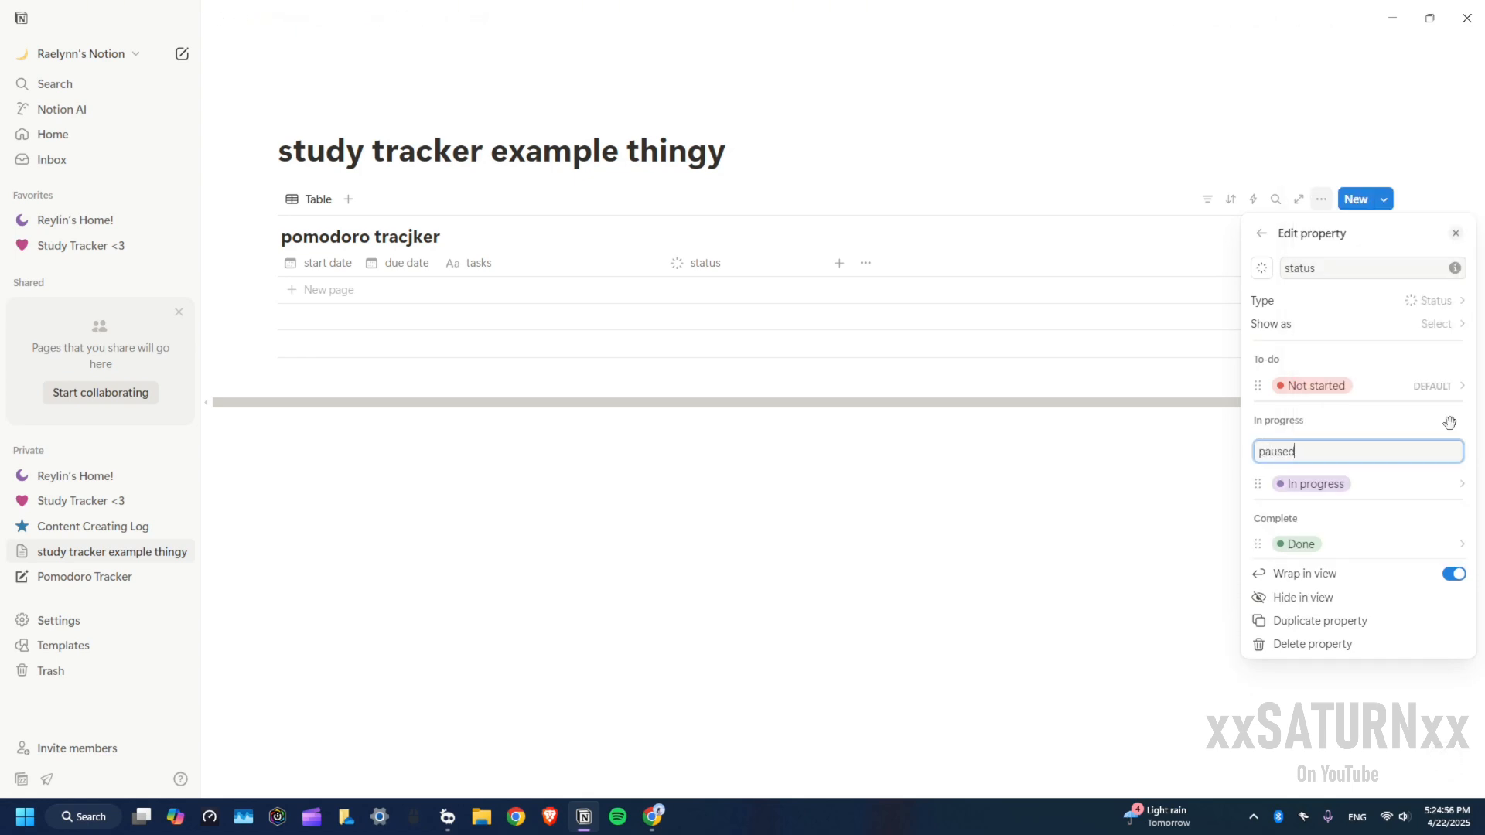
pyautogui.press('Return')
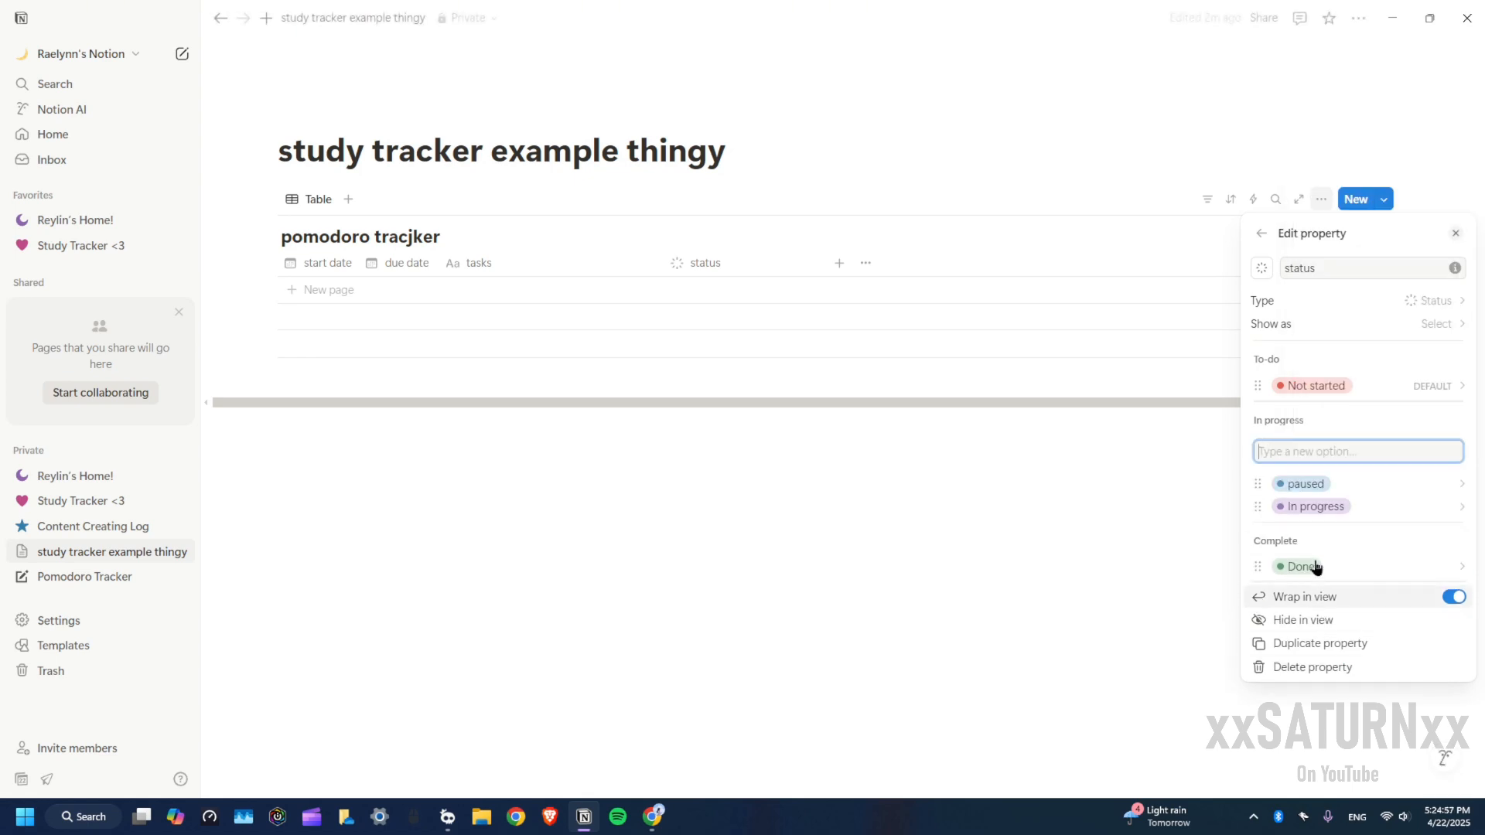
pyautogui.click(1342, 487)
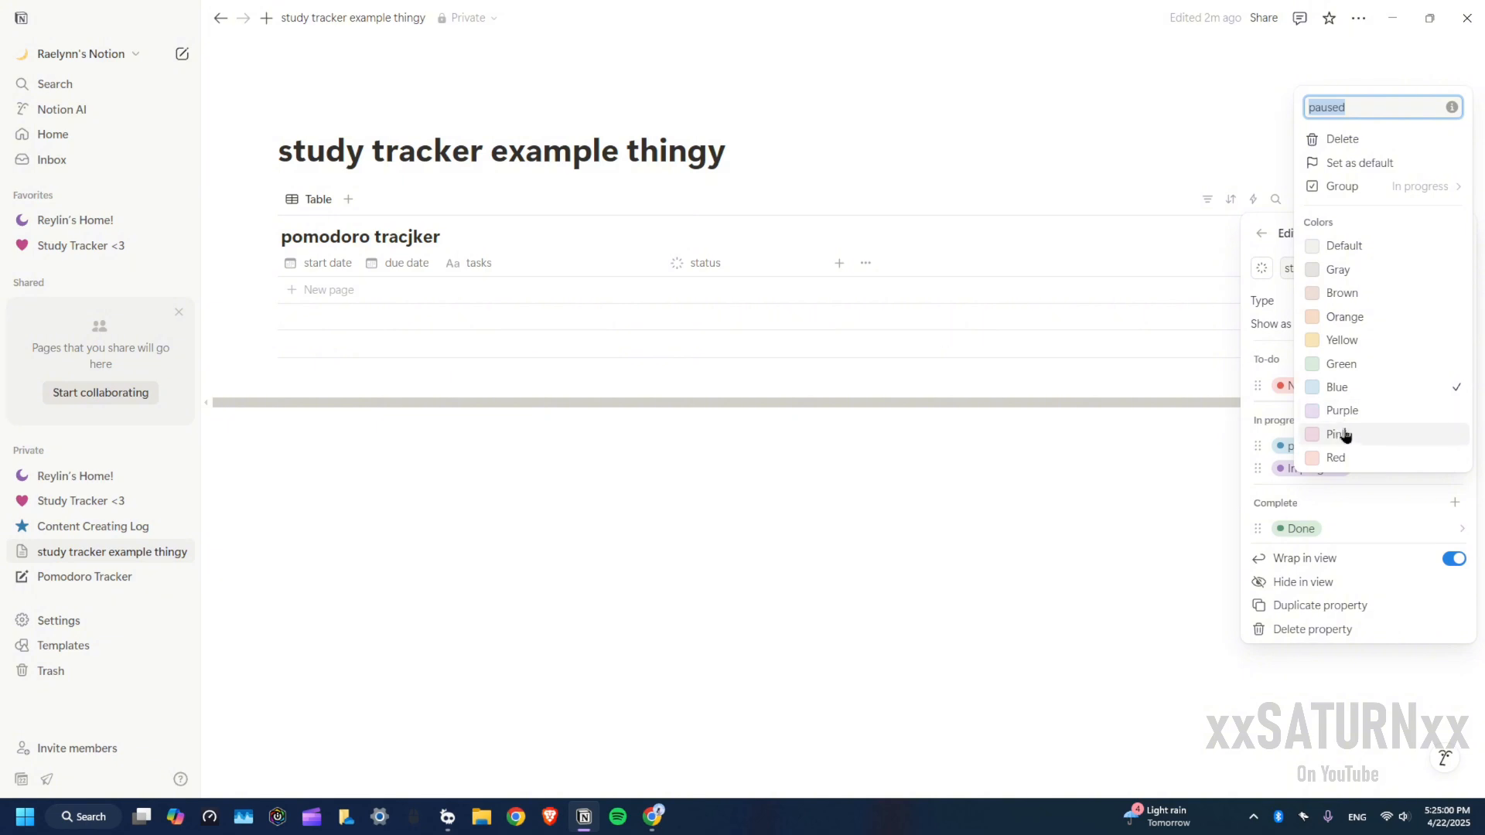
pyautogui.click(1345, 436)
pyautogui.click(1354, 479)
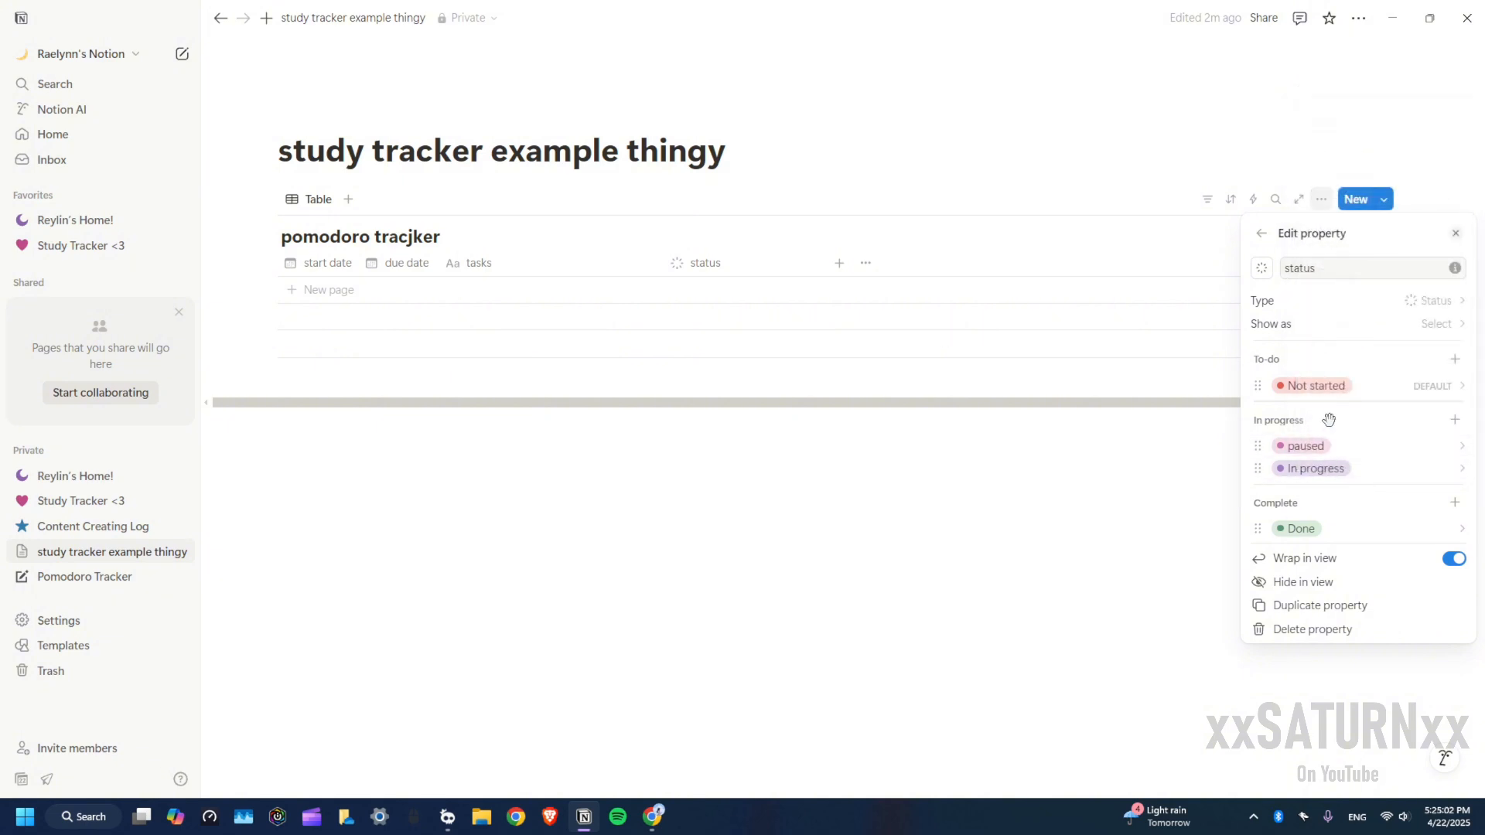
# Add the options "incomplete" and "finish later" to the status property's In progress group
pyautogui.click(1451, 419)
pyautogui.write('i')
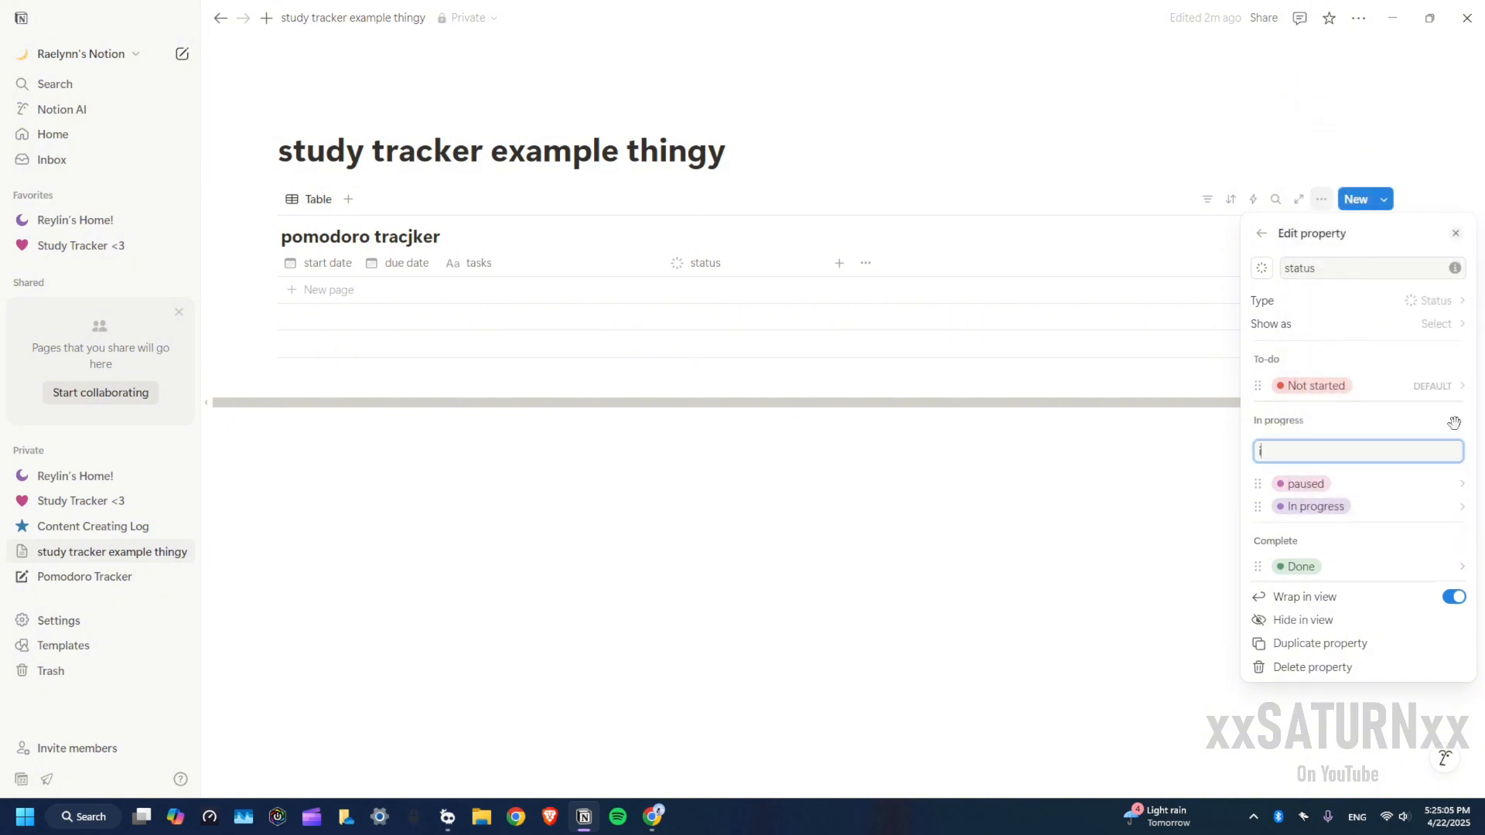
pyautogui.write('ncomplete')
pyautogui.press('Return')
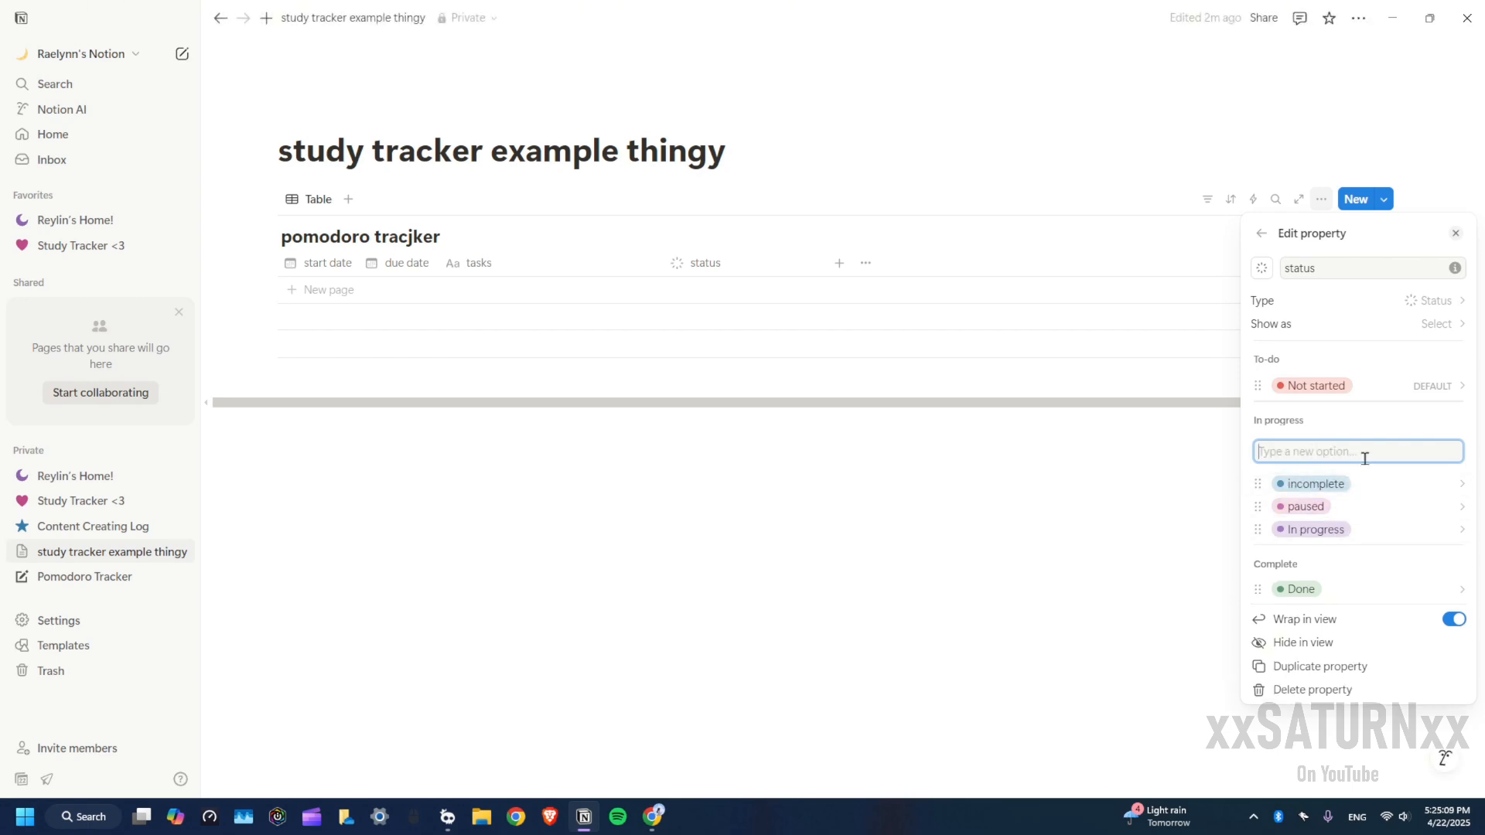
pyautogui.write('finish later')
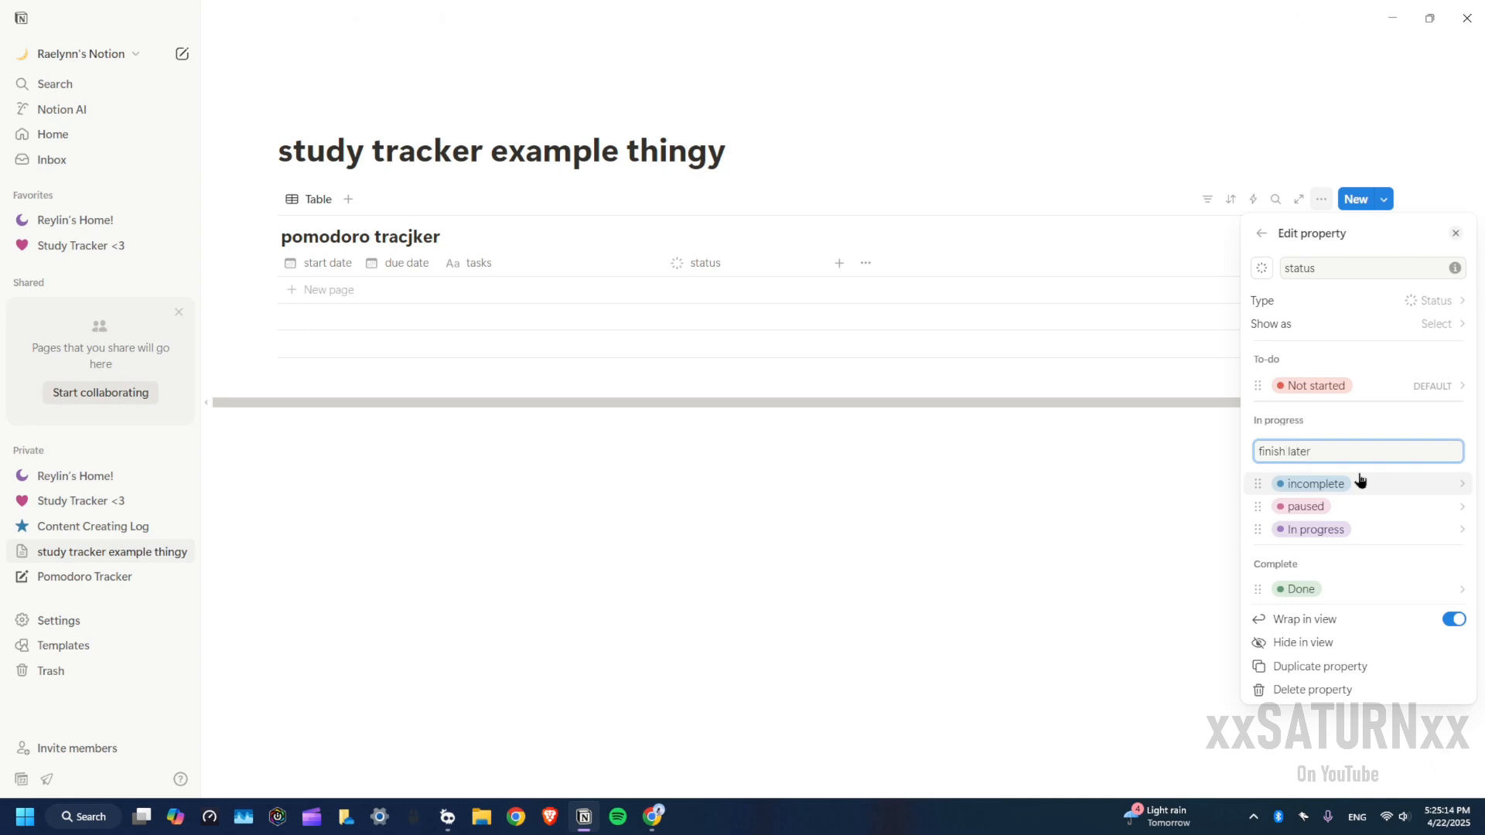
pyautogui.press('Return')
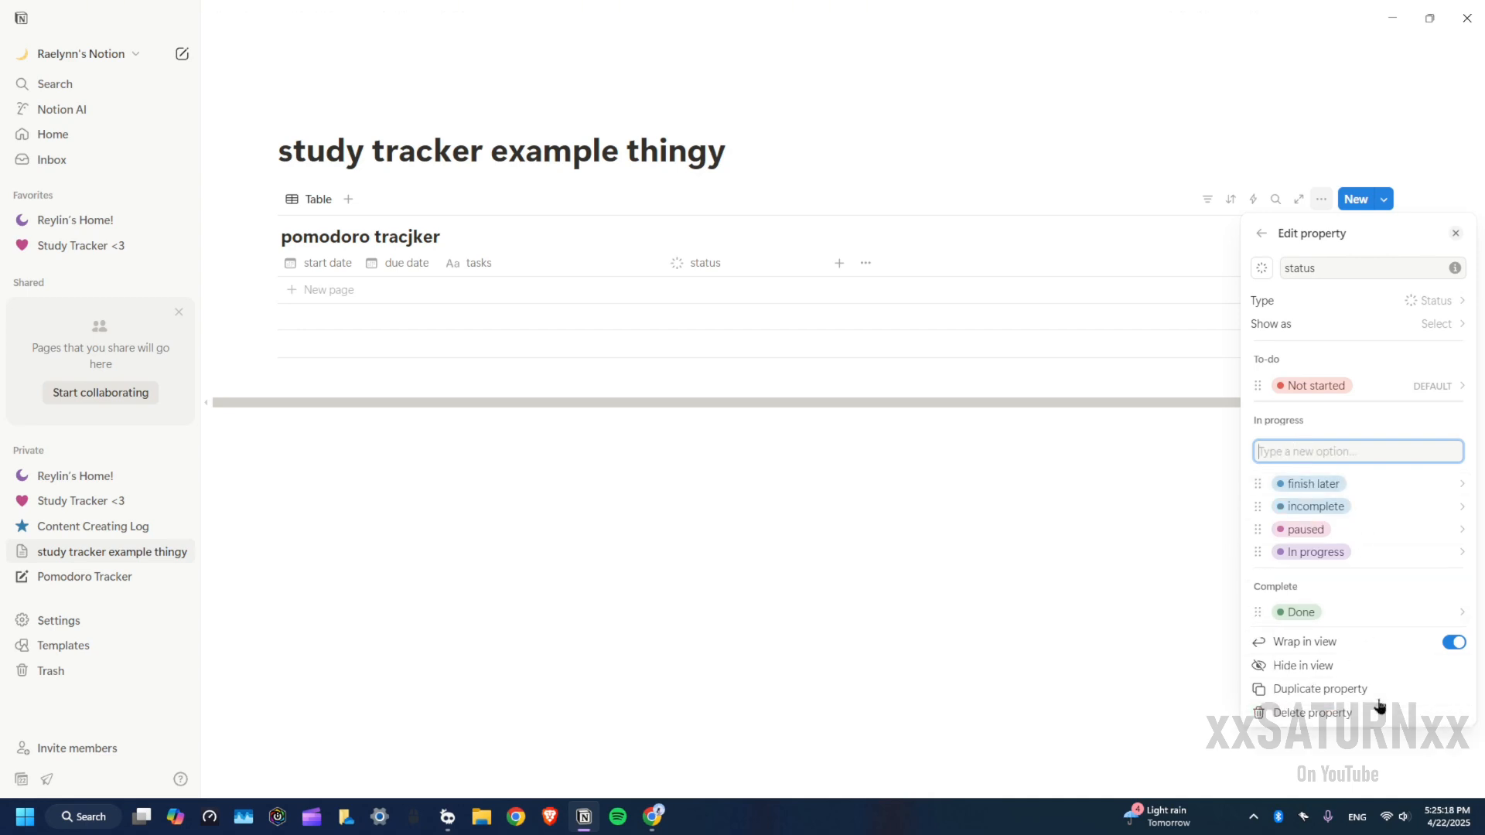
# Color the status property's "finish later" option orange and close the property settings
pyautogui.click(1366, 483)
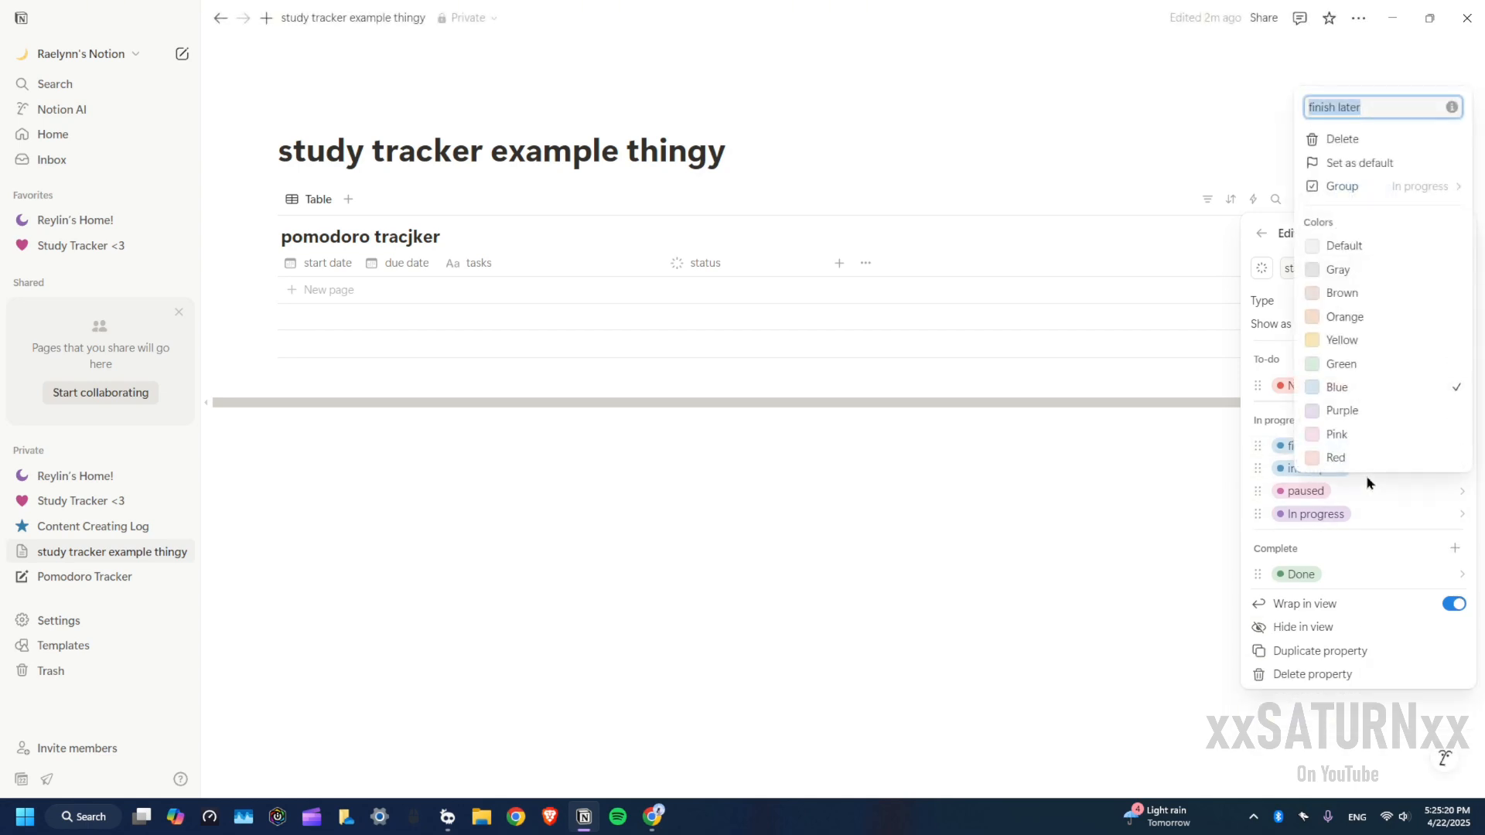
pyautogui.click(1342, 317)
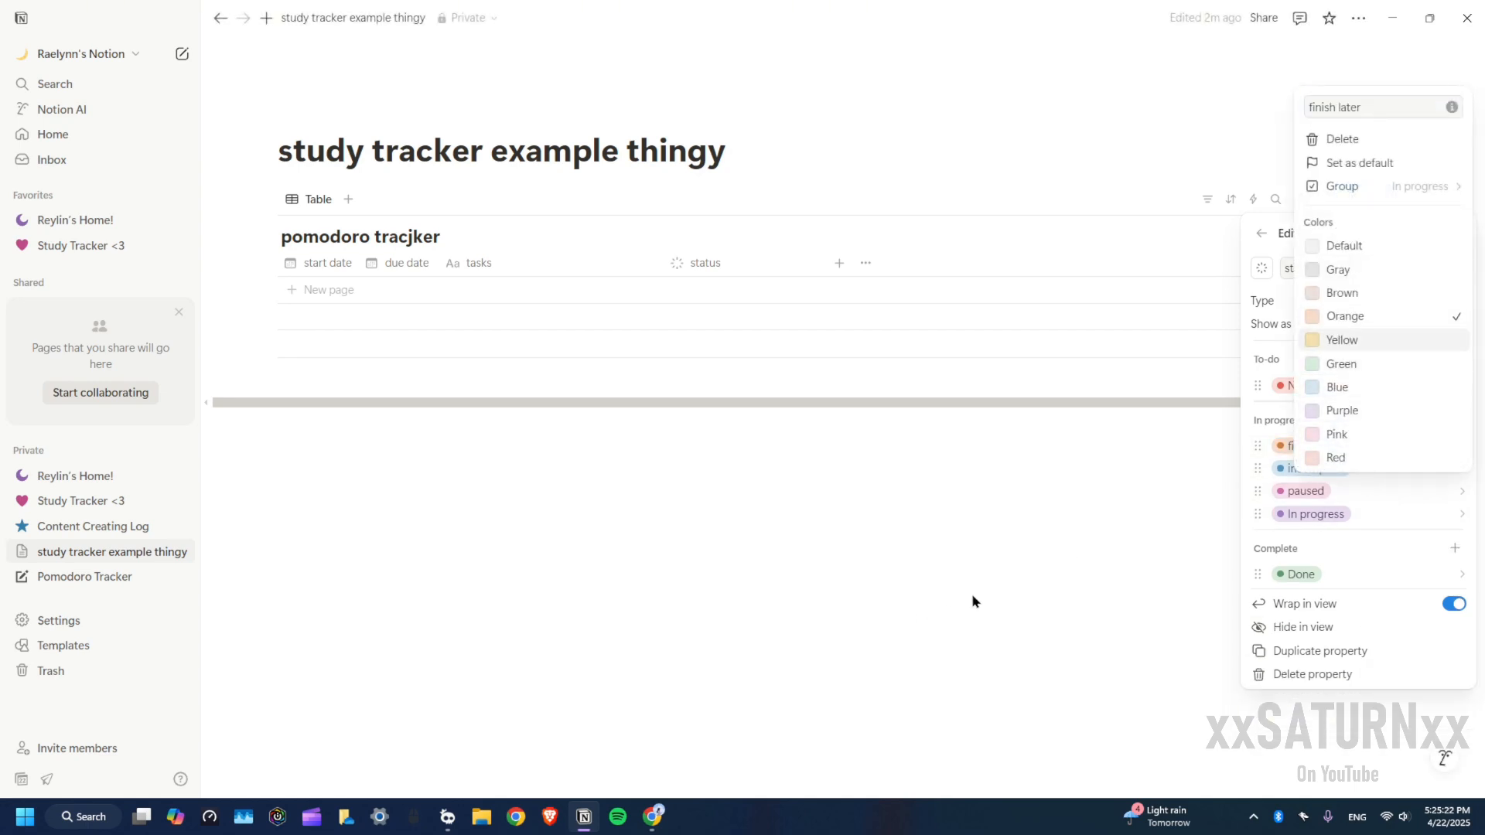
pyautogui.press('Escape')
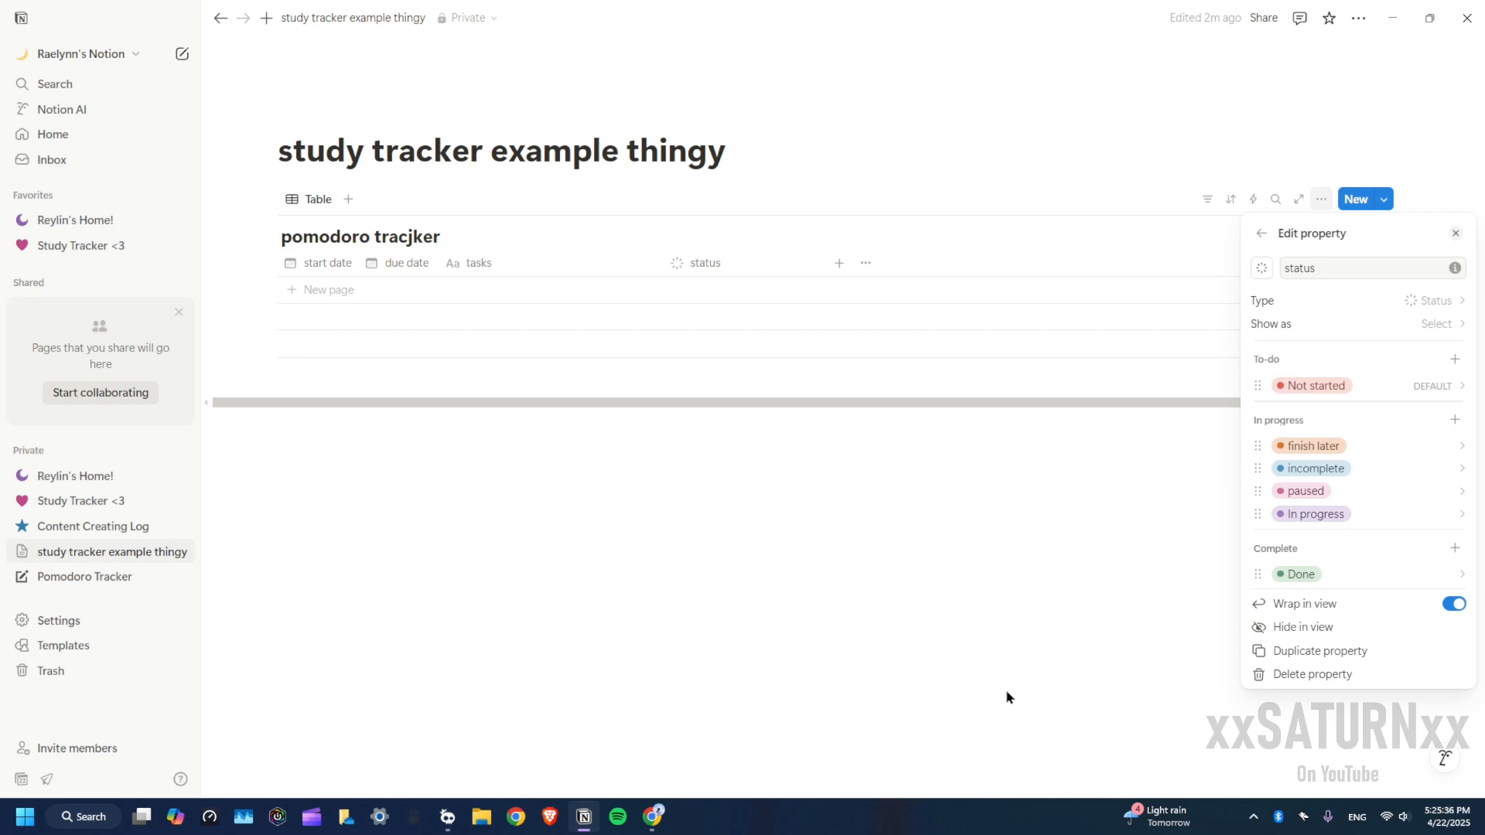
pyautogui.click(938, 562)
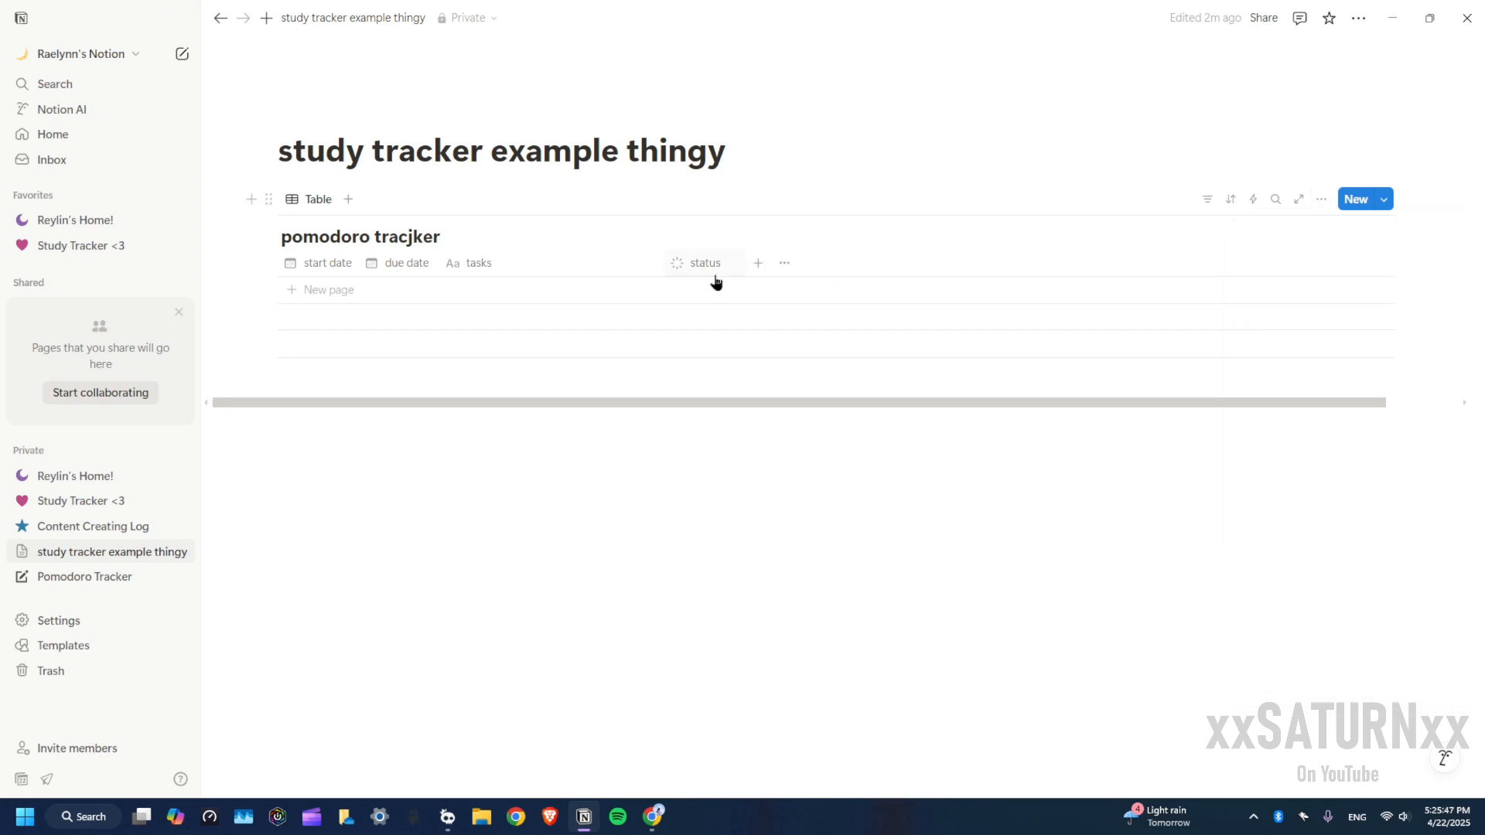
# Add the suggested priority property to the pomodoro database after the status column
pyautogui.click(753, 263)
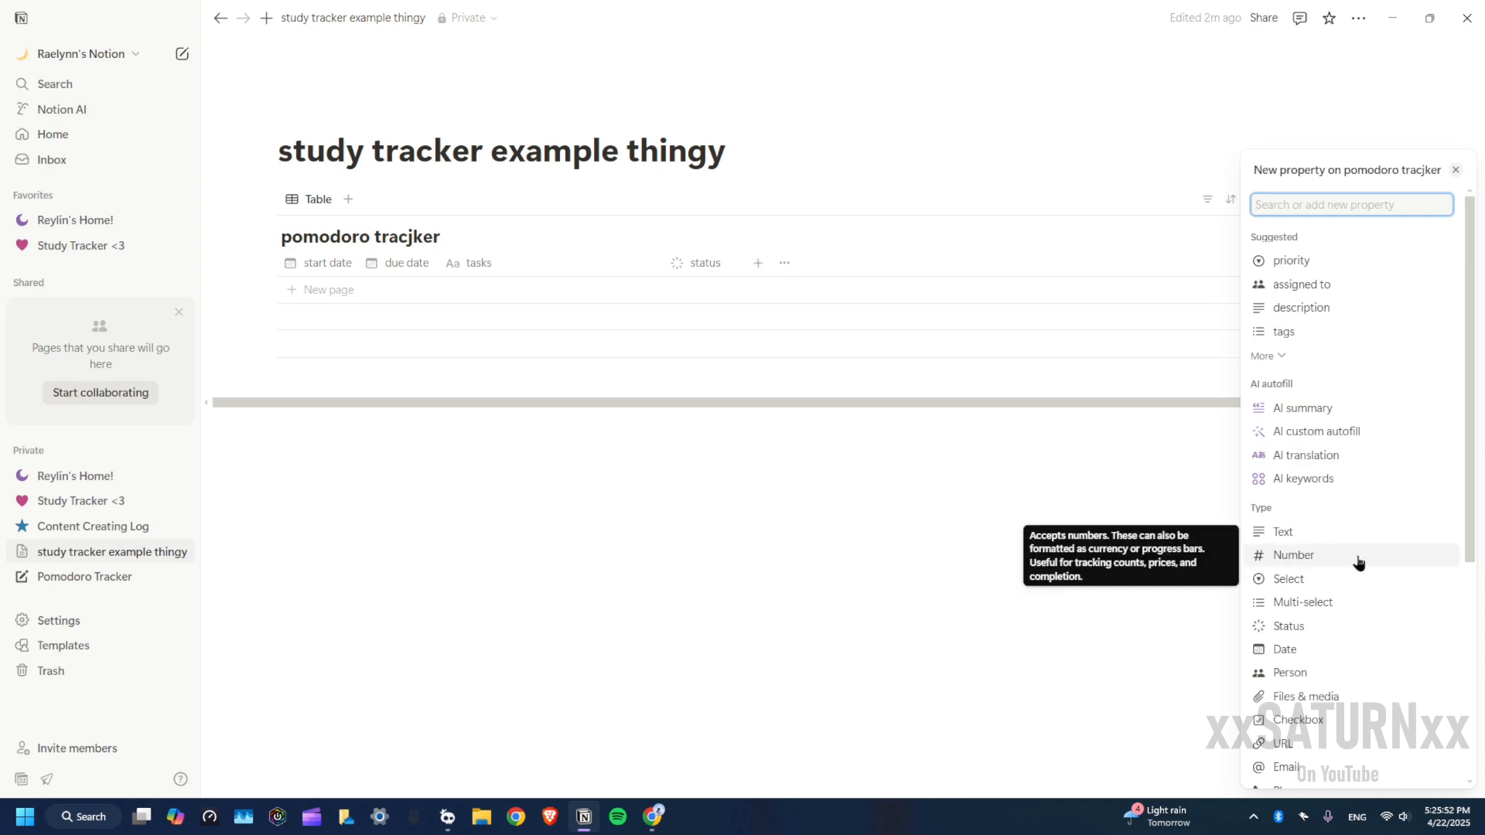
pyautogui.click(1264, 260)
pyautogui.click(723, 358)
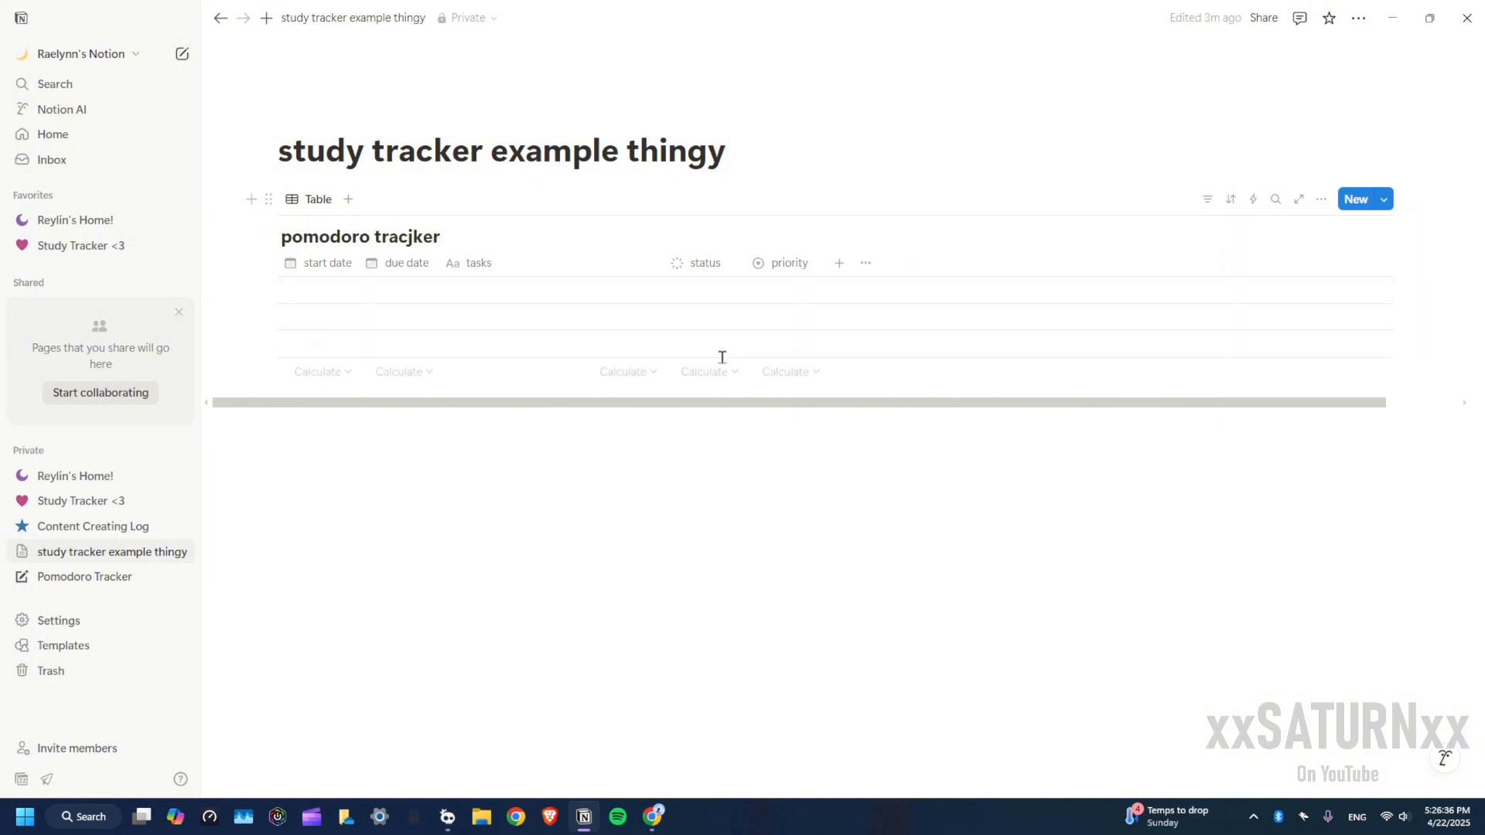
# Add a select property after priority with the options "assignments", "notes" and "revision"
pyautogui.click(839, 264)
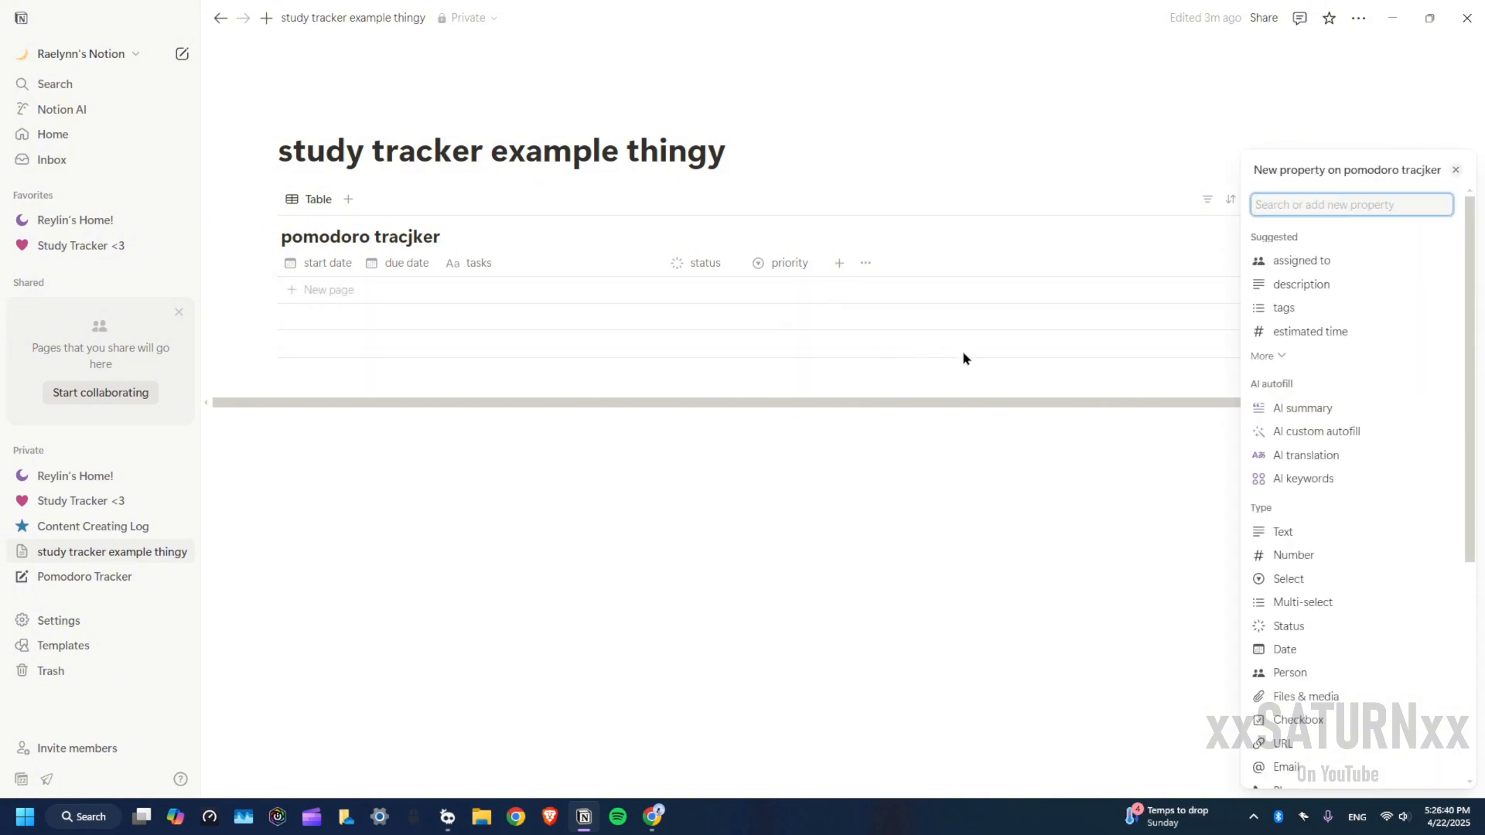
pyautogui.click(1310, 582)
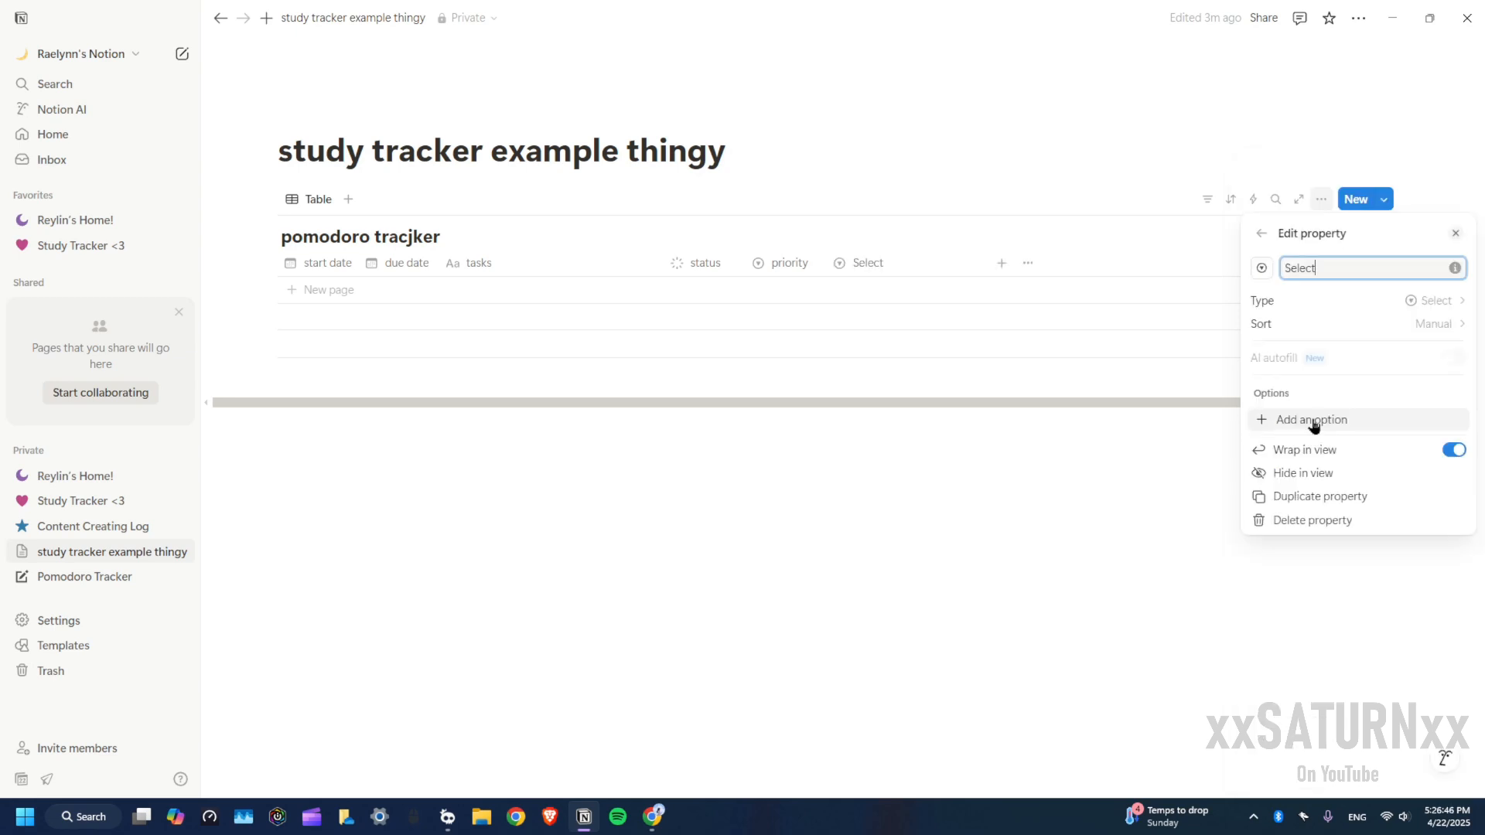
pyautogui.click(1312, 422)
pyautogui.write('assignments')
pyautogui.press('Return')
pyautogui.write('notes')
pyautogui.press('Return')
pyautogui.write('revision')
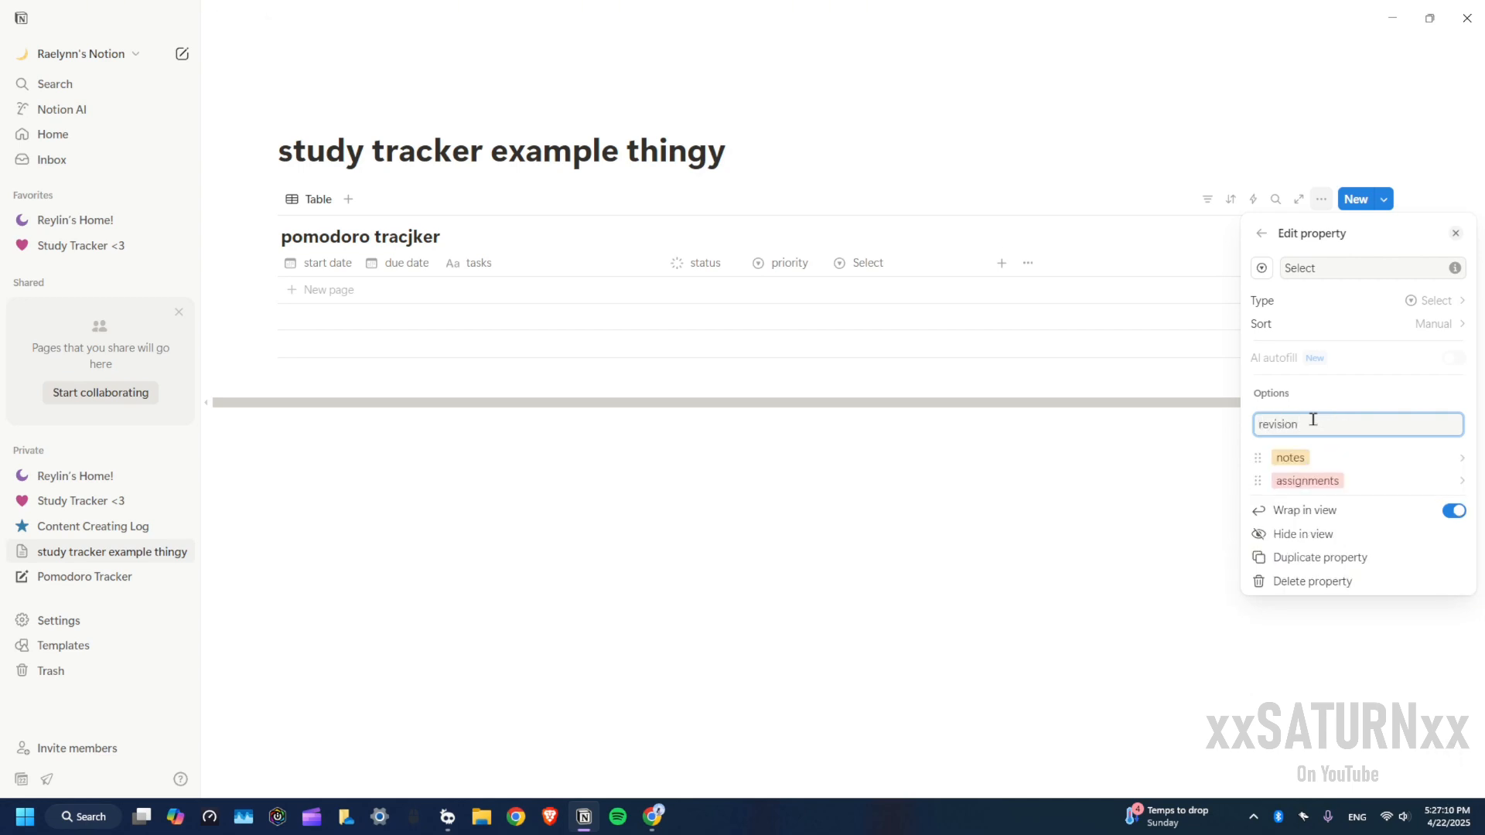
pyautogui.press('Return')
# Add the options "practice", "organizing" and "other" to the new select property and name the property "type"
pyautogui.write('practice')
pyautogui.press('Return')
pyautogui.write('organizing')
pyautogui.press('Return')
pyautogui.write('other')
pyautogui.press('Return')
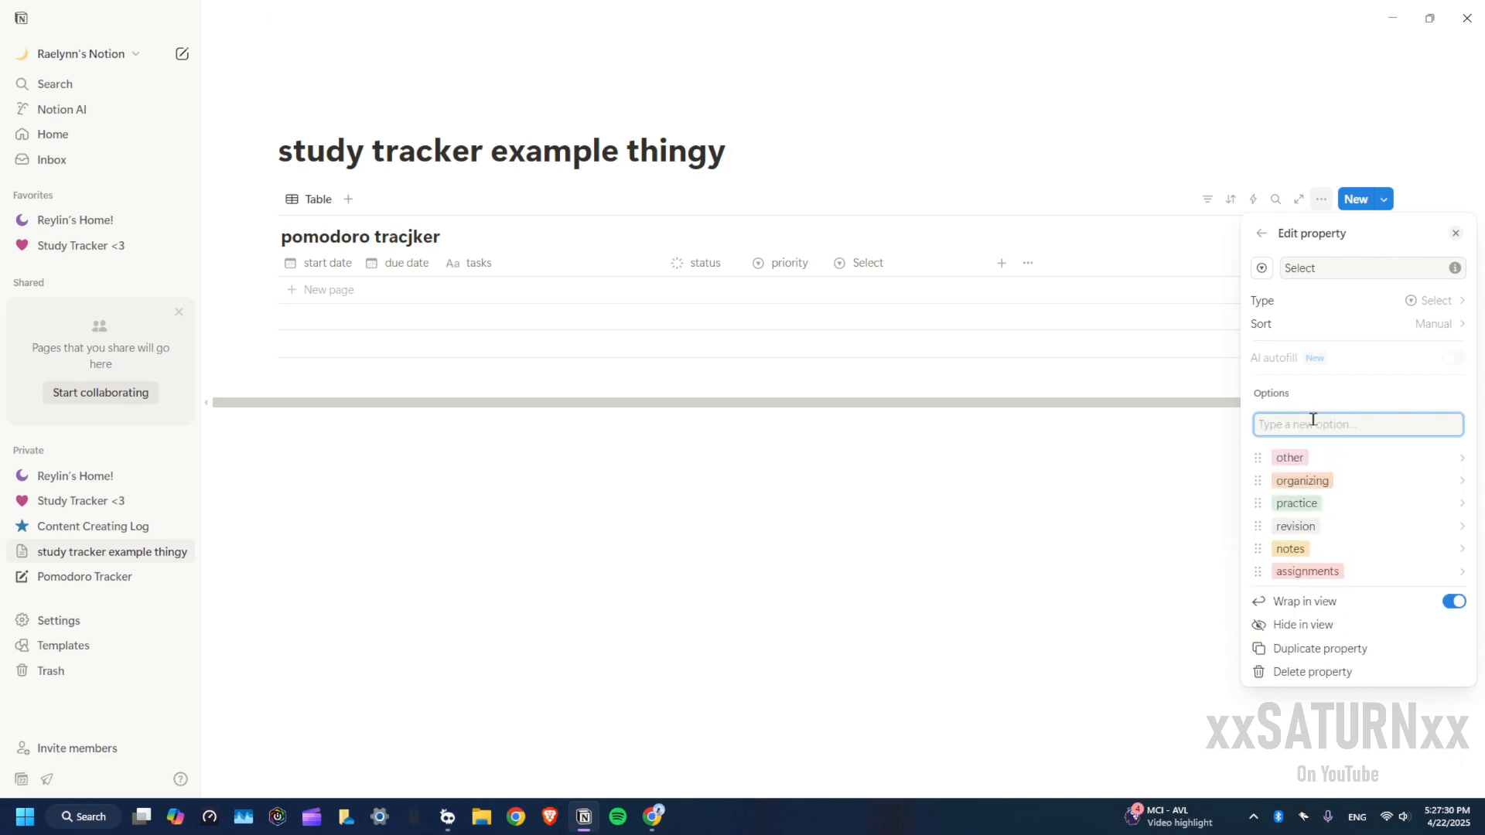
# Add a select property named "subject" with the options "biology", "physics", "english" and "social"
pyautogui.click(919, 264)
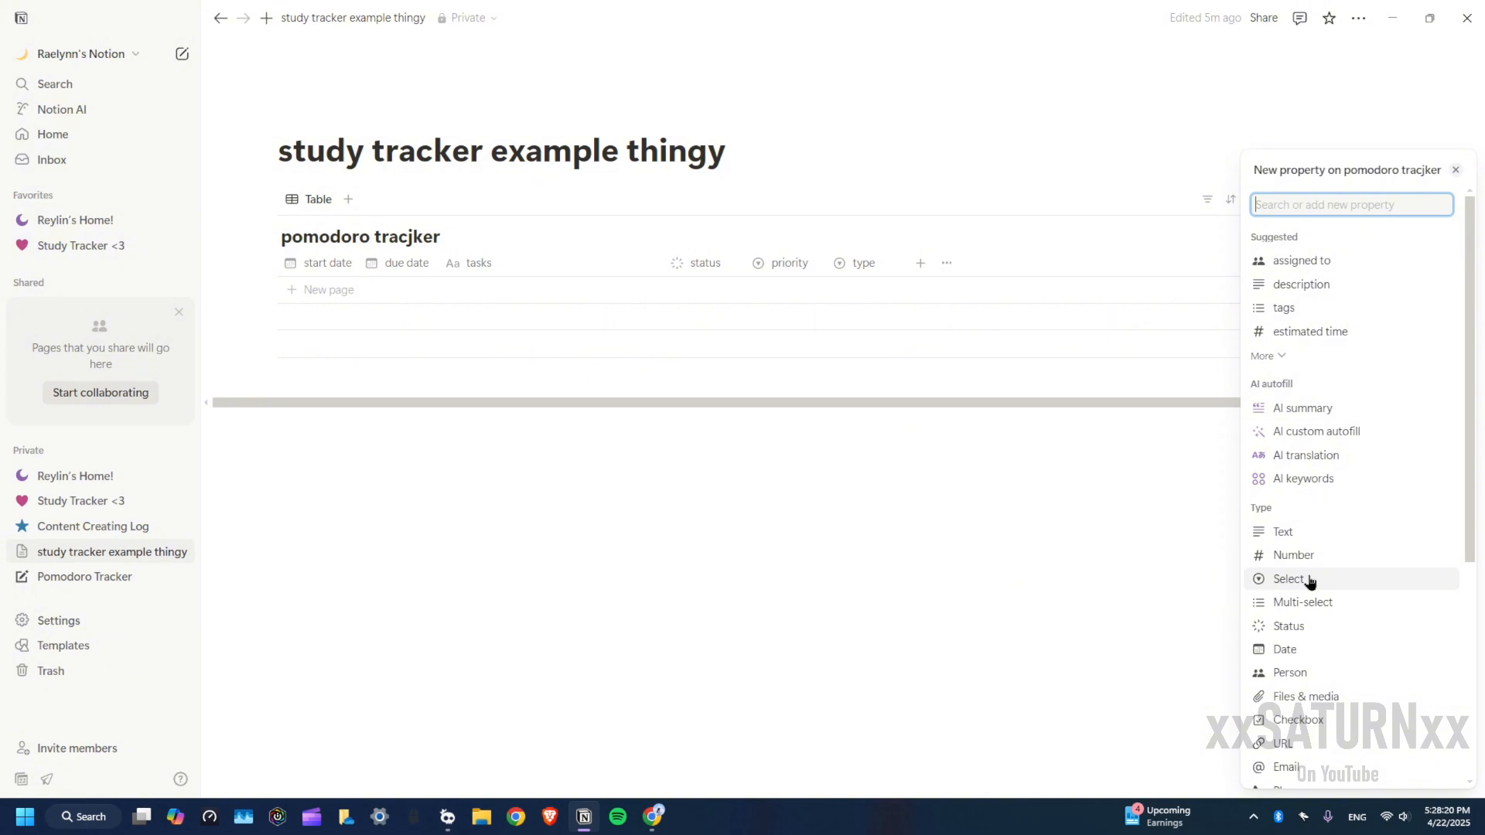
pyautogui.click(1308, 580)
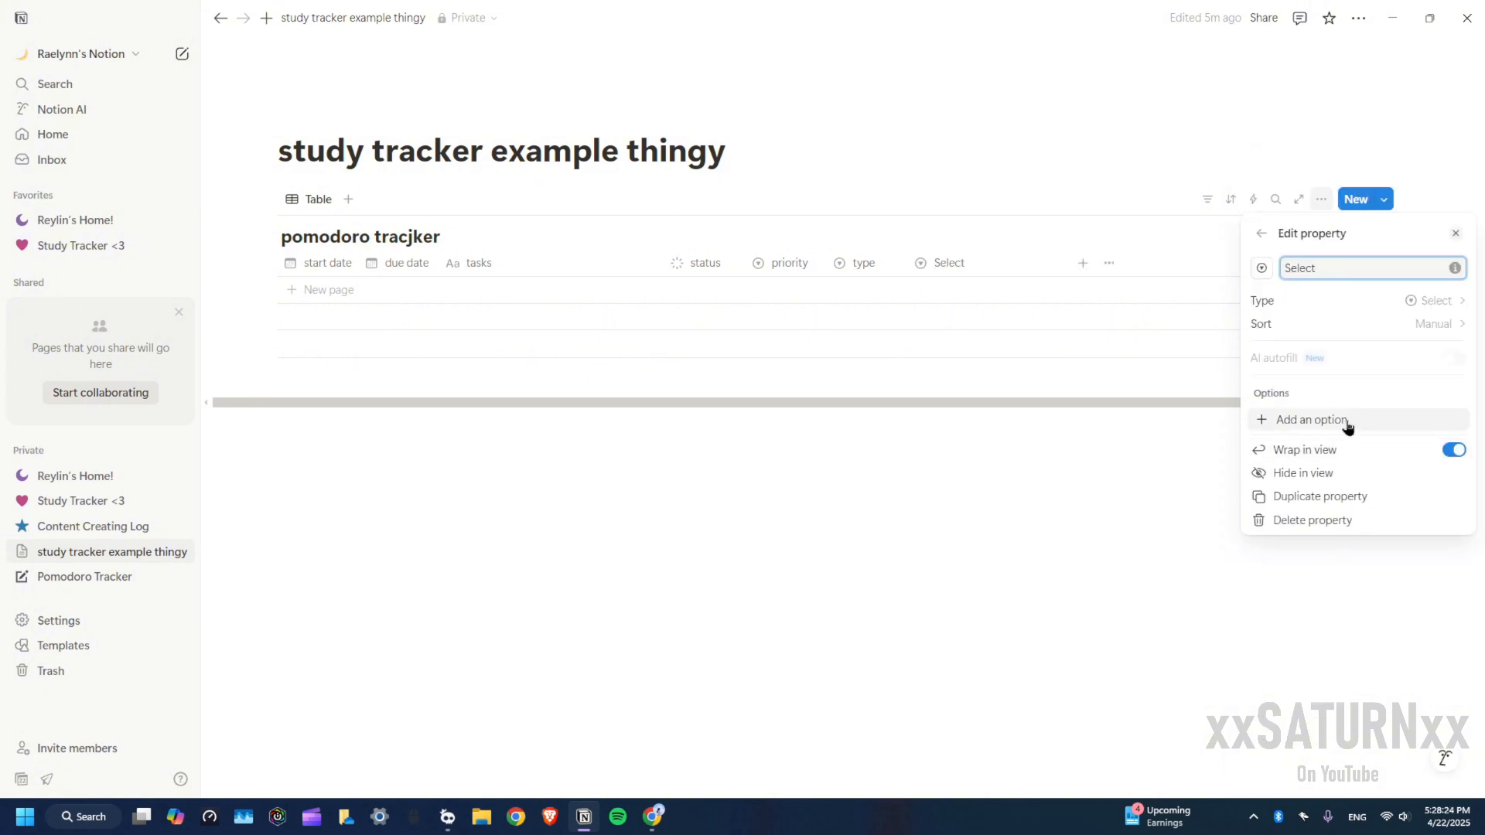
pyautogui.click(1303, 420)
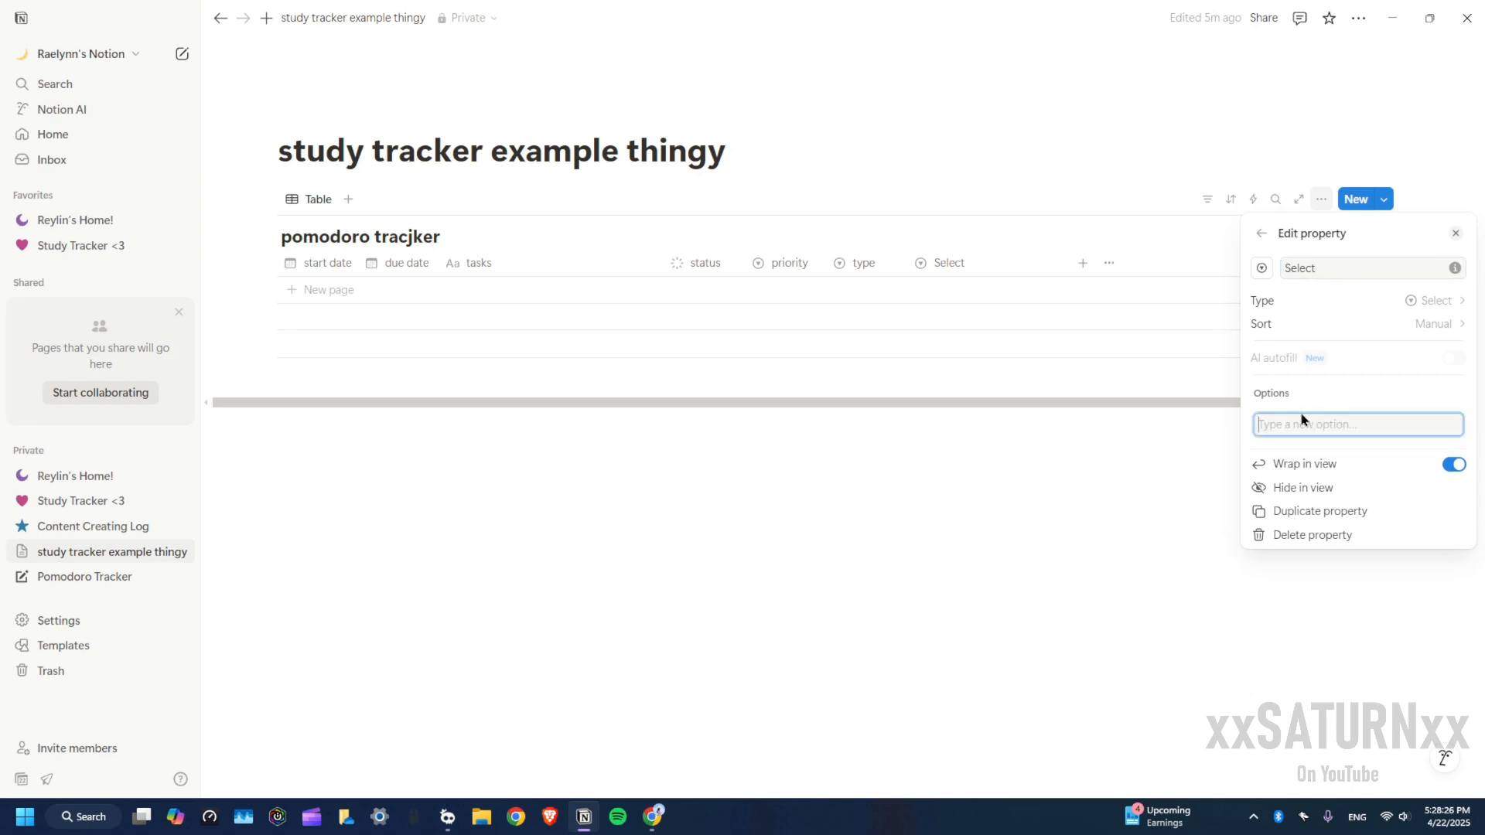
pyautogui.write('biology')
pyautogui.press('Return')
pyautogui.write('physics')
pyautogui.press('Return')
pyautogui.write('english')
pyautogui.press('Return')
pyautogui.write('social')
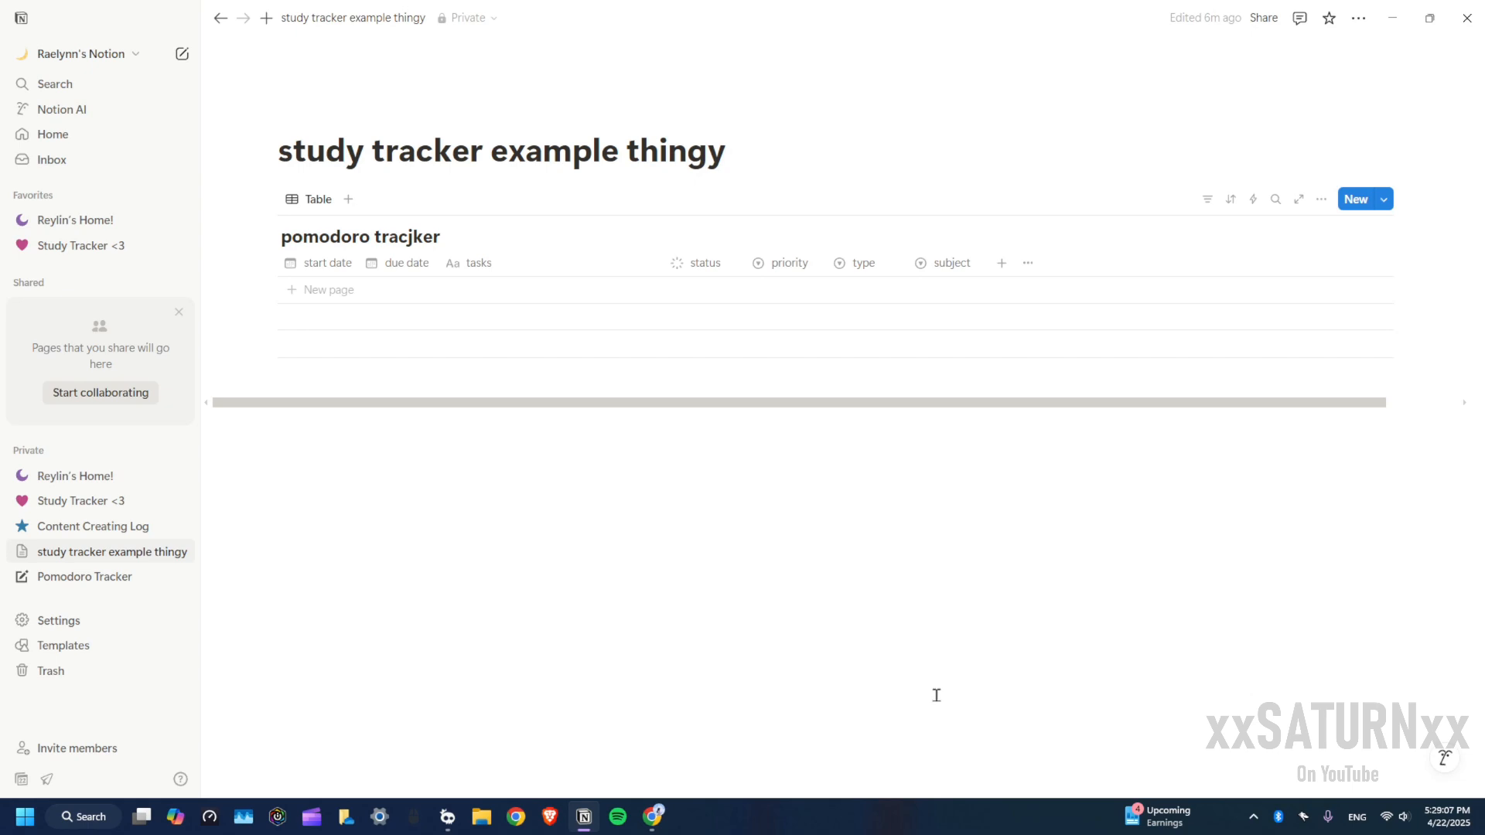
# Add a number property named "work" after the subject column
pyautogui.hscroll(2, 909, 407)
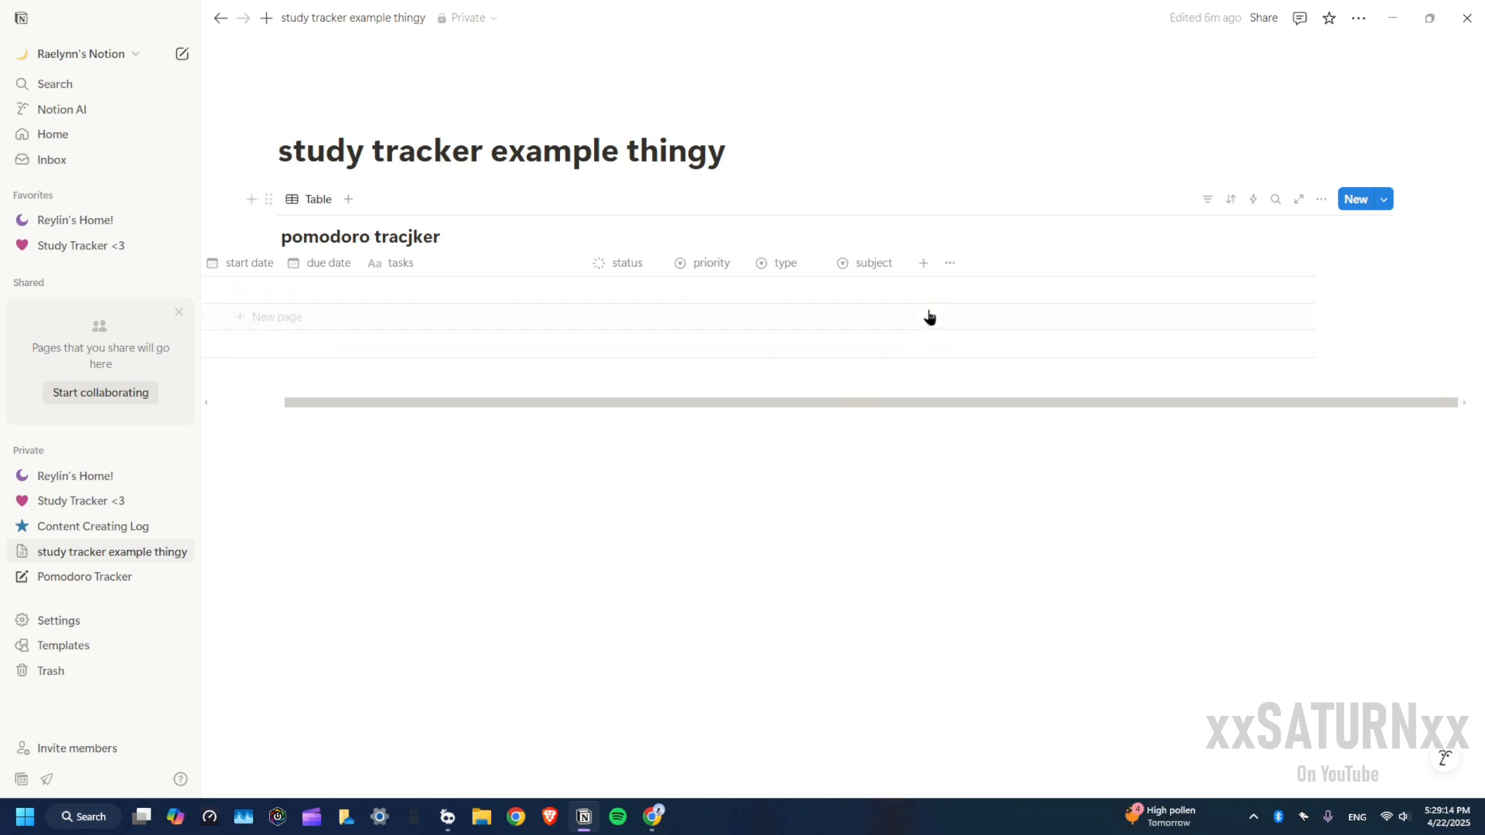
pyautogui.click(923, 264)
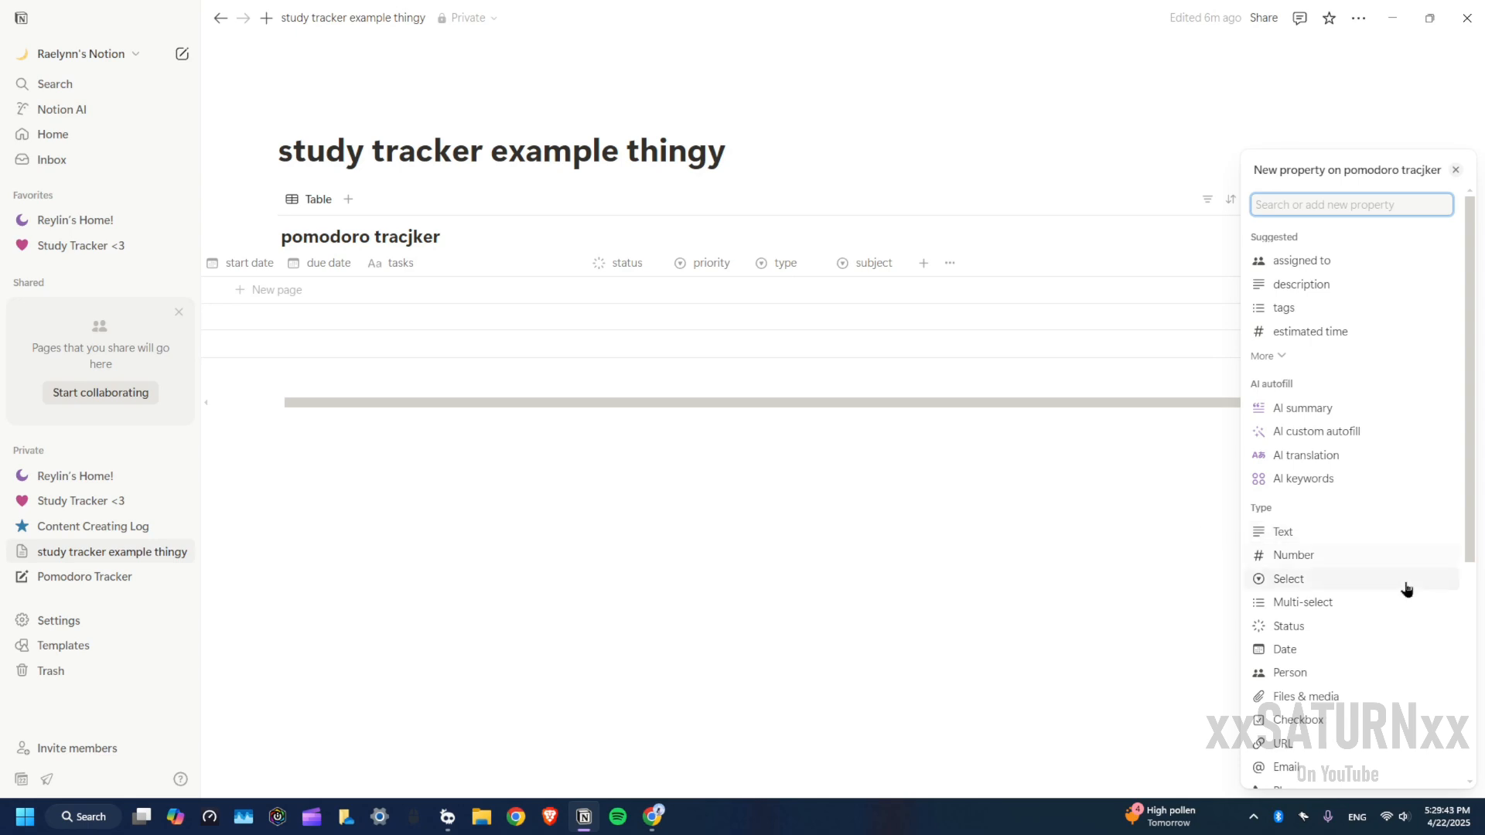
pyautogui.scroll(-1, 1322, 686)
pyautogui.scroll(-2, 1322, 687)
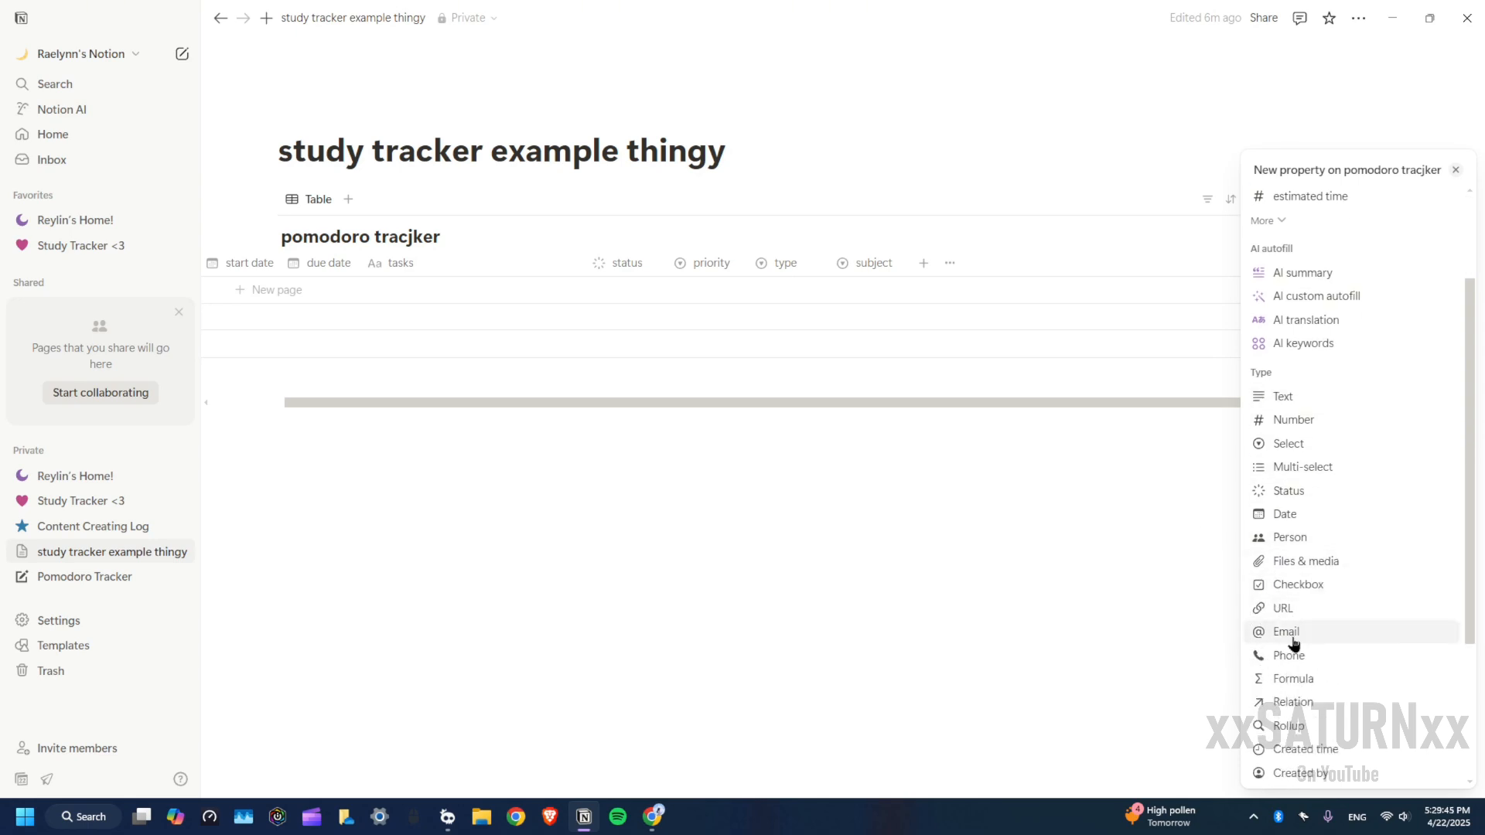
pyautogui.click(1304, 421)
pyautogui.hotkey('ctrl', 'a')
pyautogui.write('work')
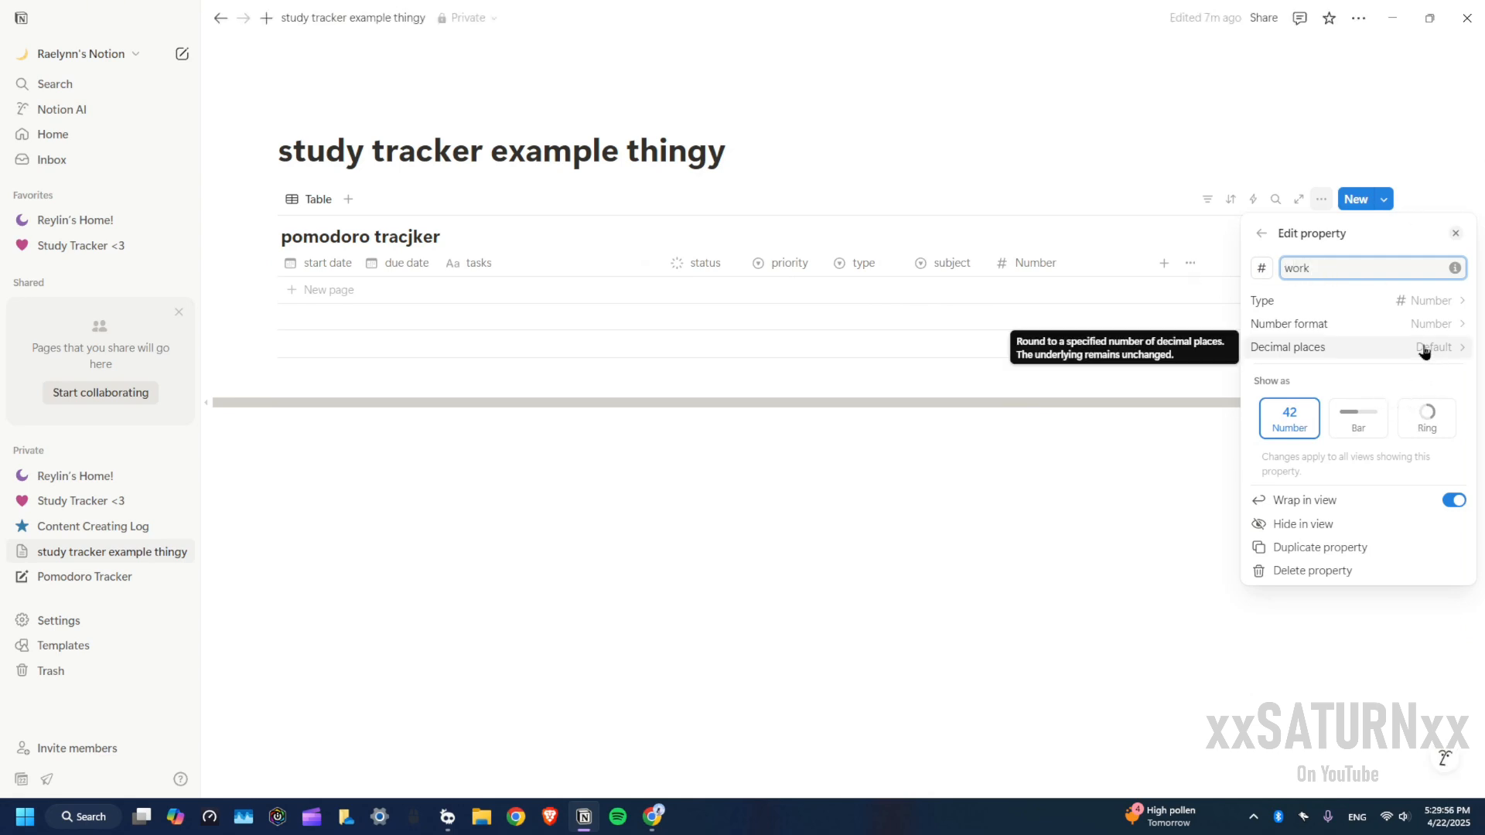
# Show the work property as a ring and set its divide-by value to 60
pyautogui.click(1420, 433)
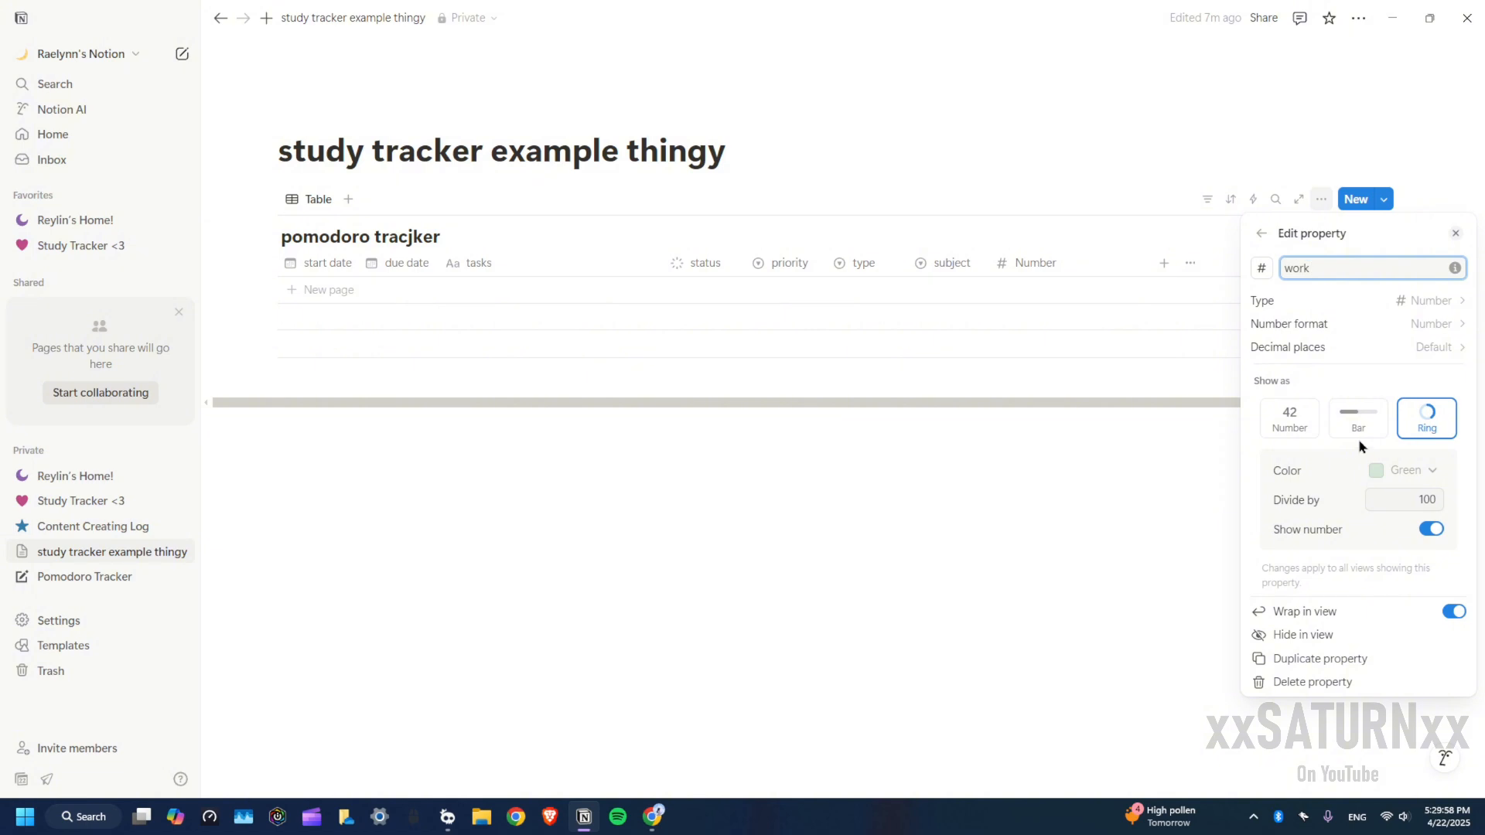
pyautogui.click(1431, 500)
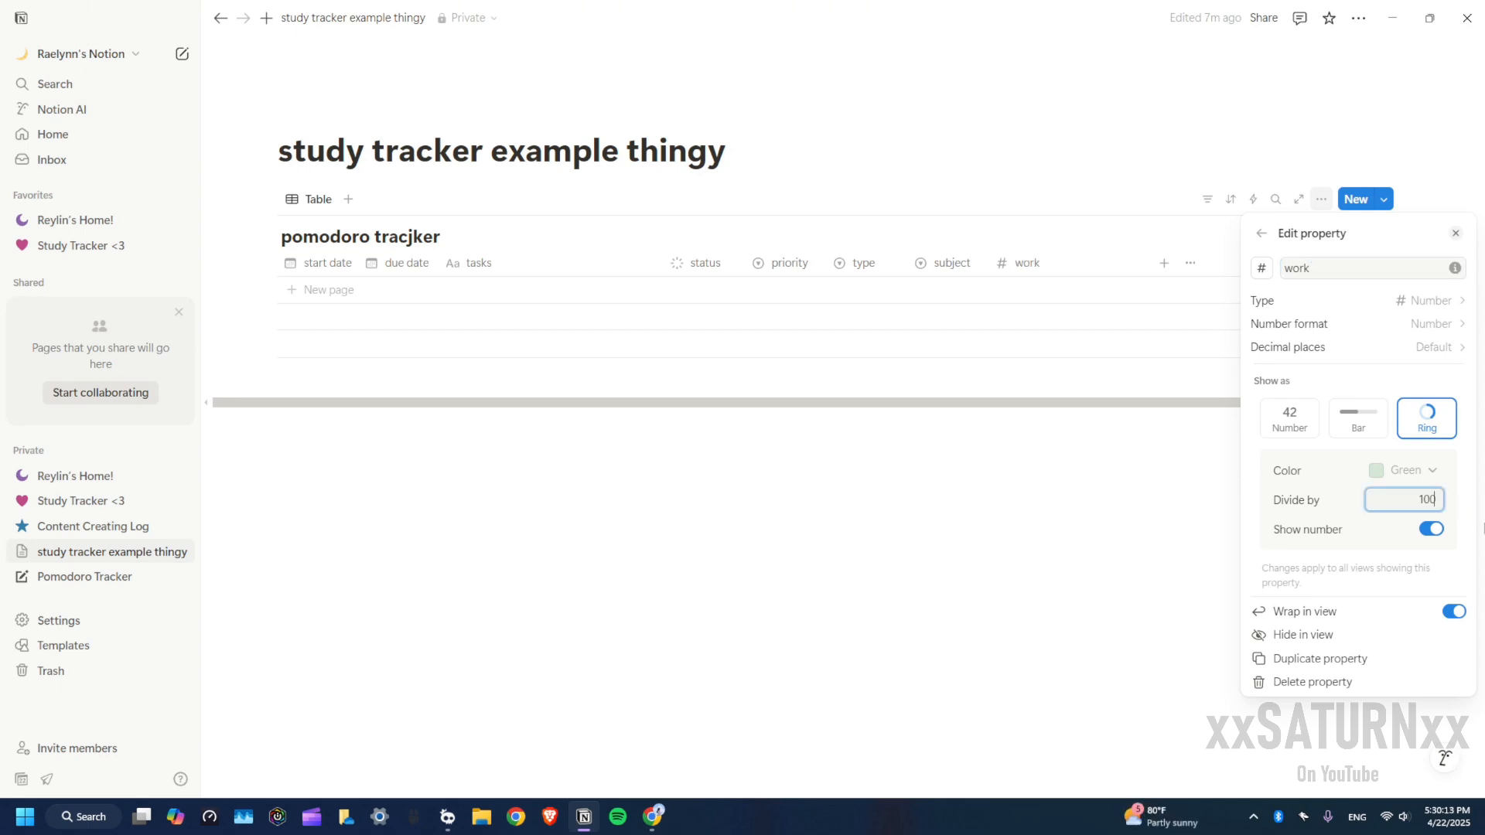
pyautogui.press('BackSpace')
pyautogui.press('BackSpace')
pyautogui.press('BackSpace')
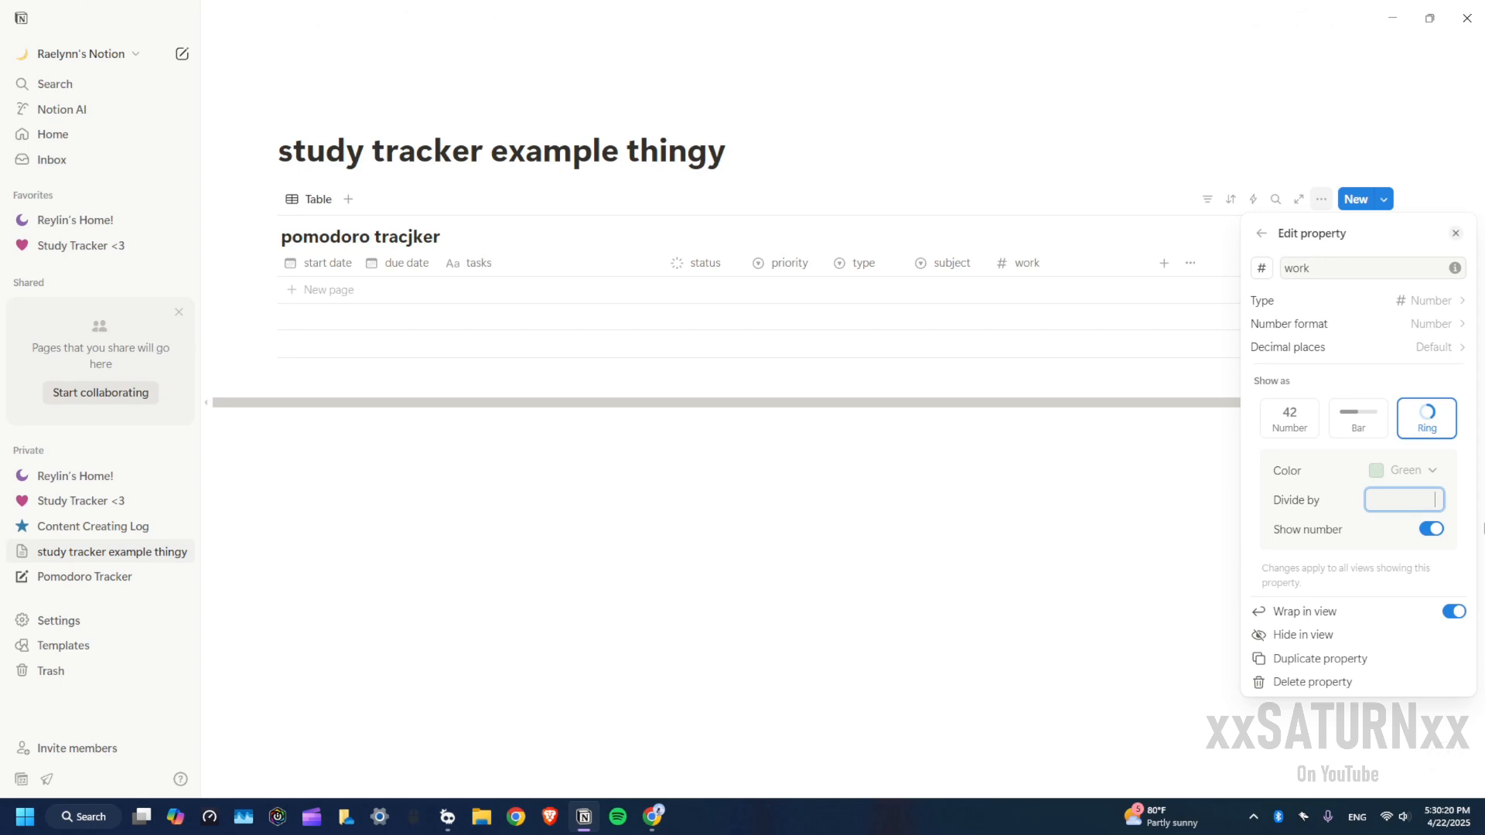
pyautogui.write('60')
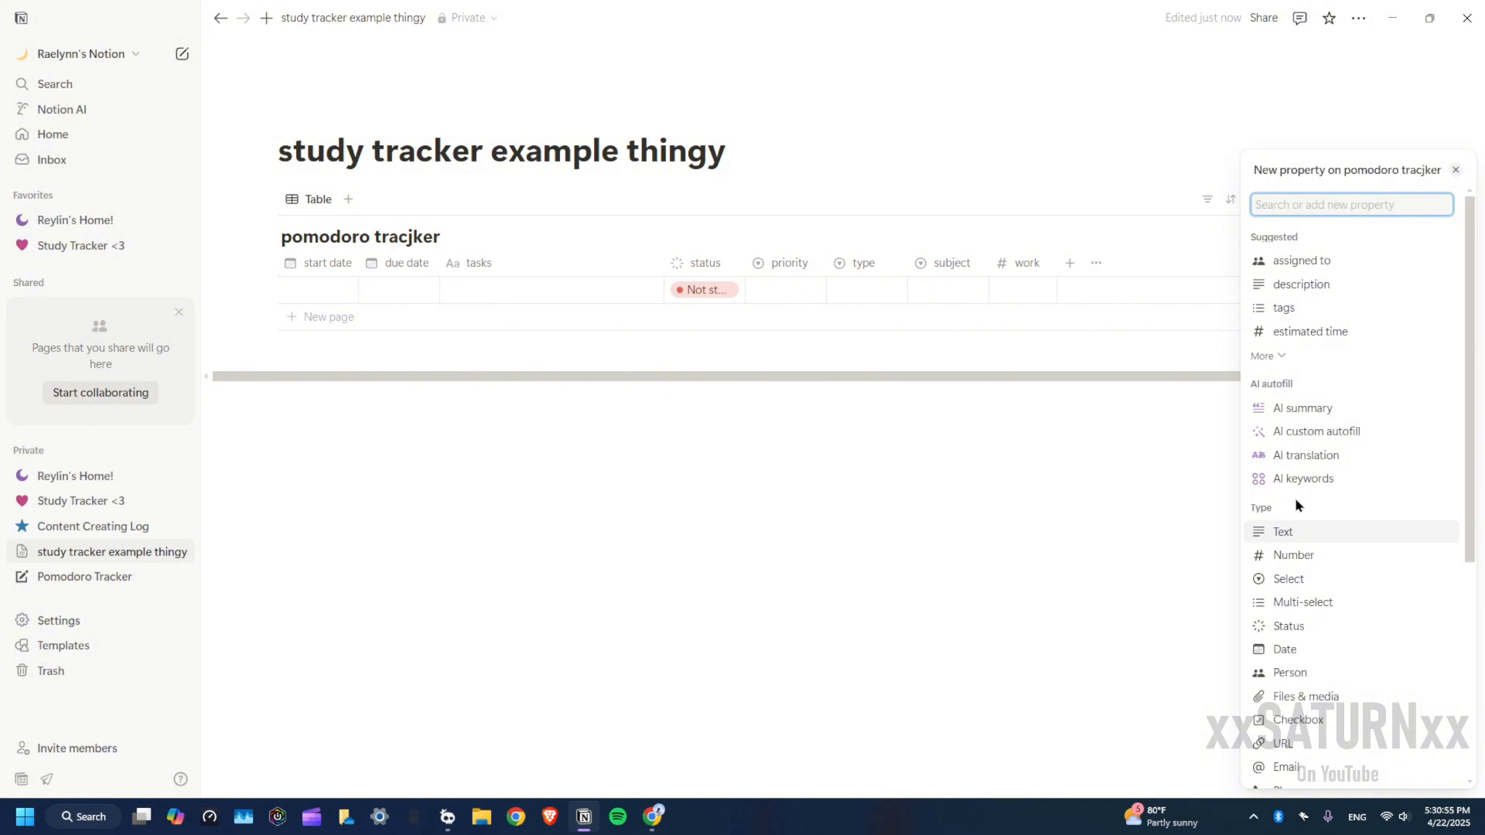
# Add a number property named "break", shown as a ring with a divide-by value of 10
pyautogui.click(1286, 556)
pyautogui.moveTo(1378, 270); pyautogui.dragTo(1296, 267)
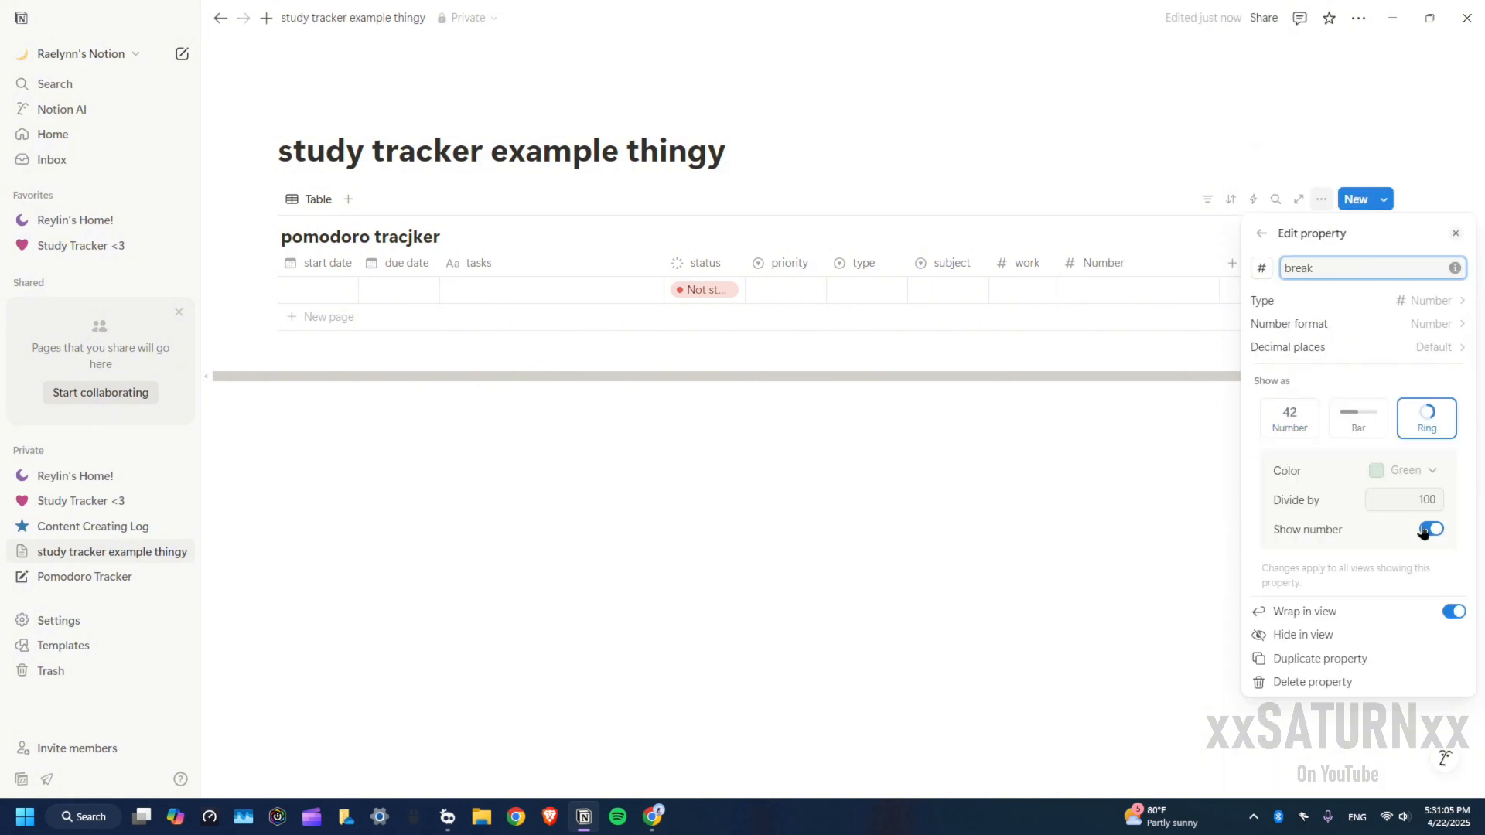
pyautogui.moveTo(1433, 502); pyautogui.dragTo(1384, 506)
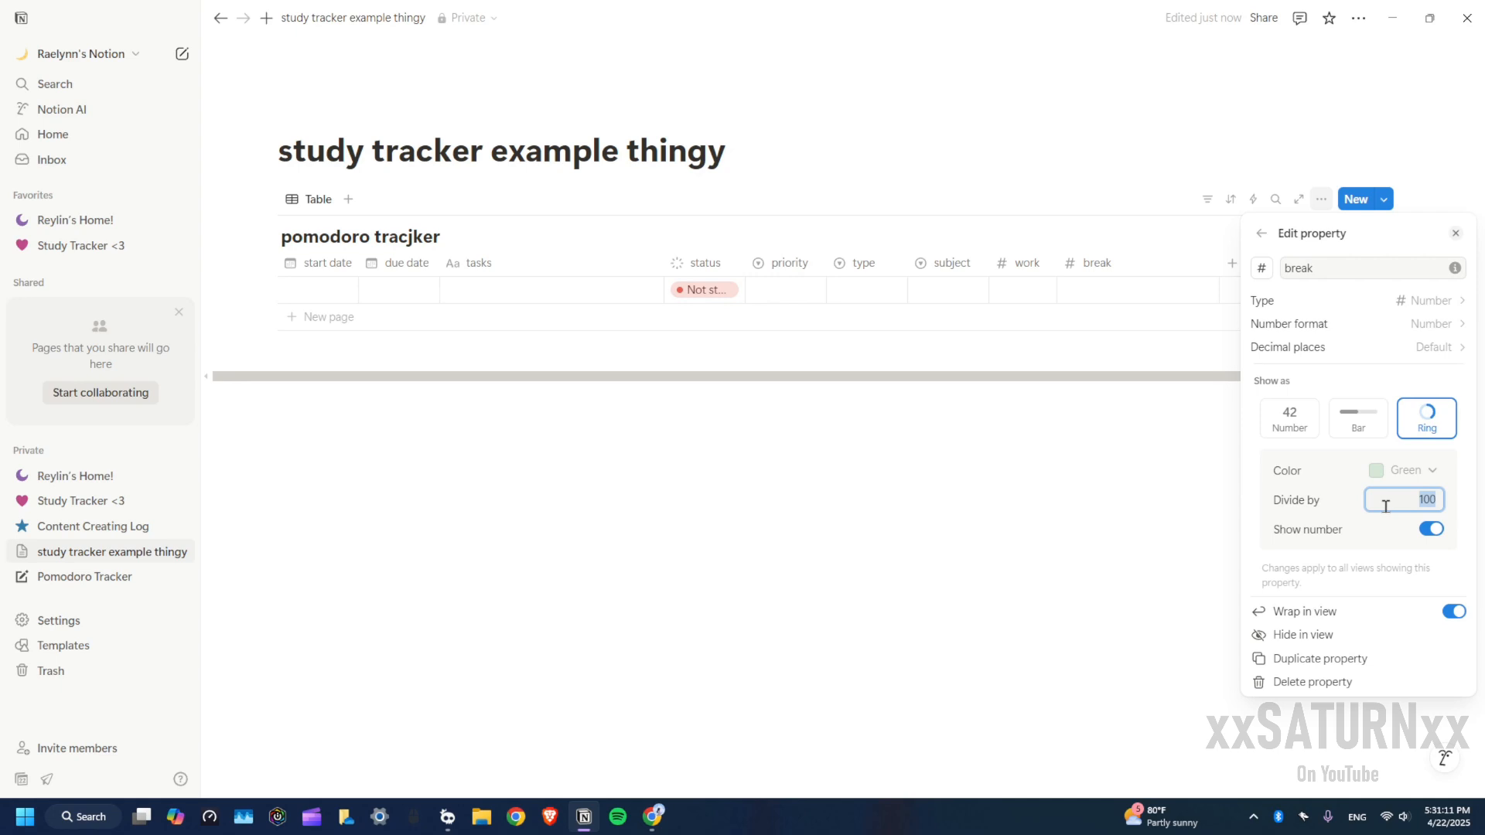
pyautogui.press('BackSpace')
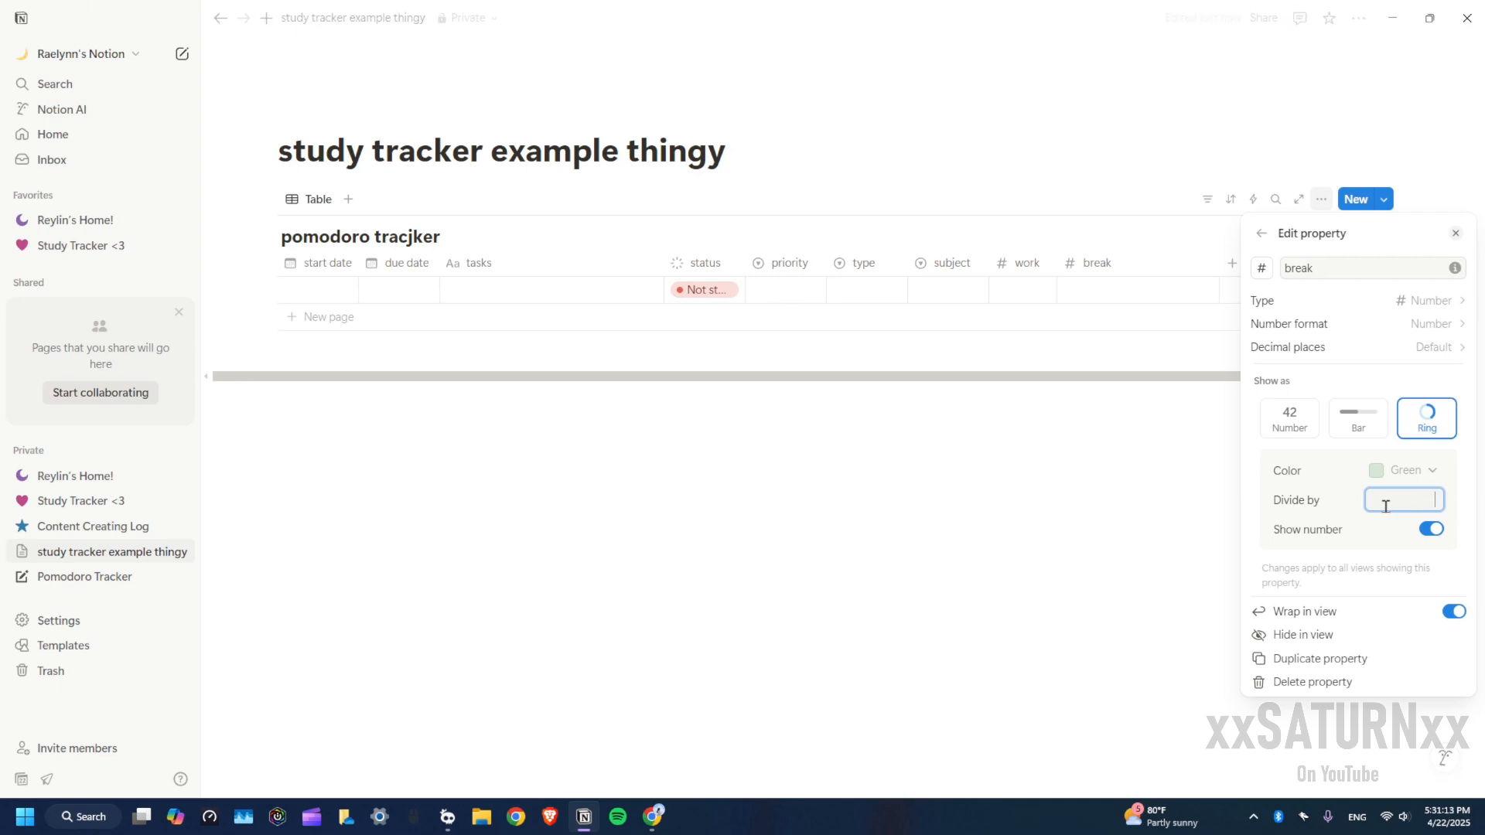
pyautogui.write('10')
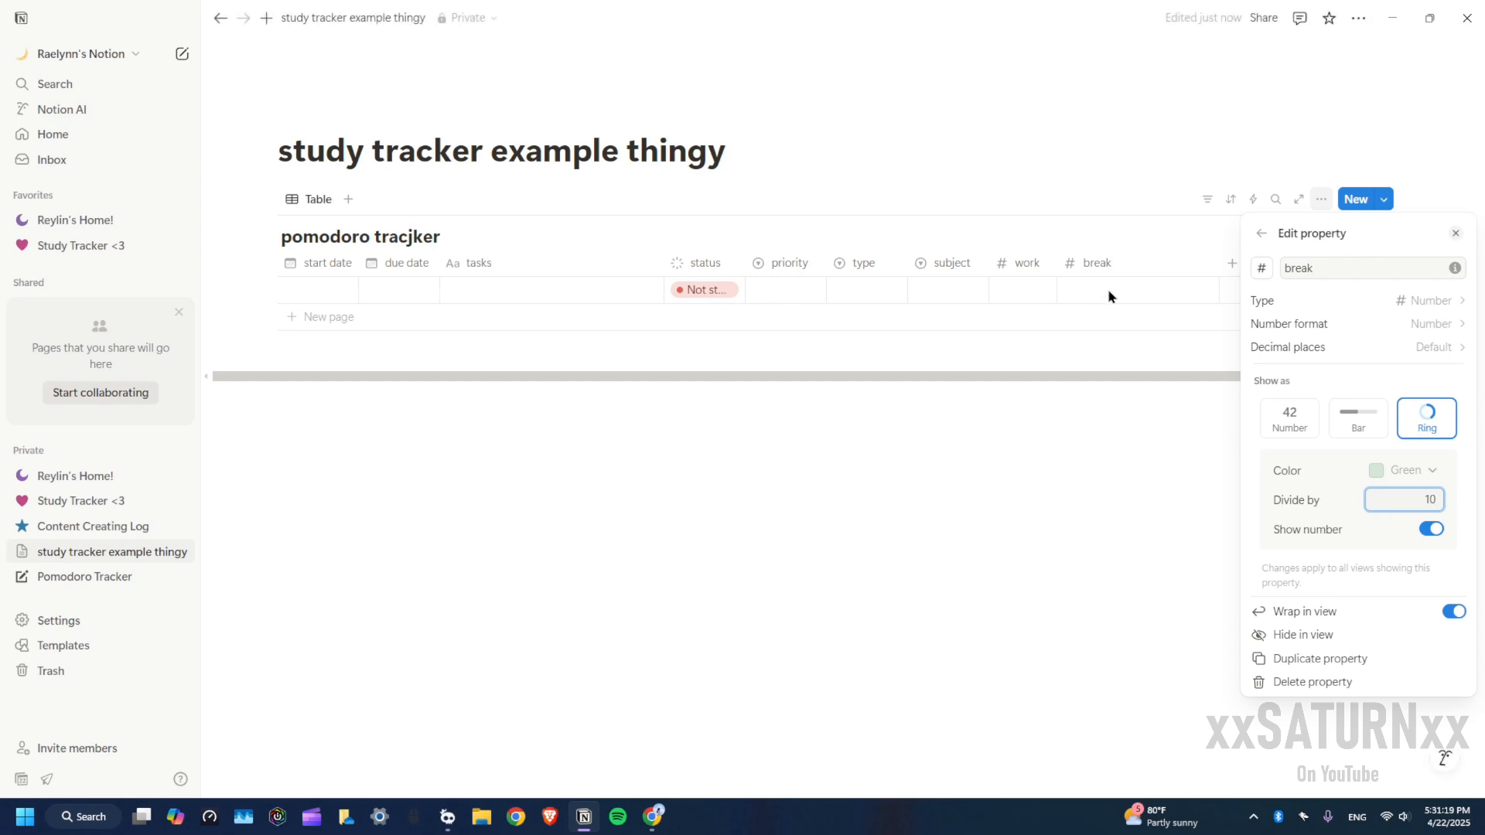
pyautogui.click(1167, 517)
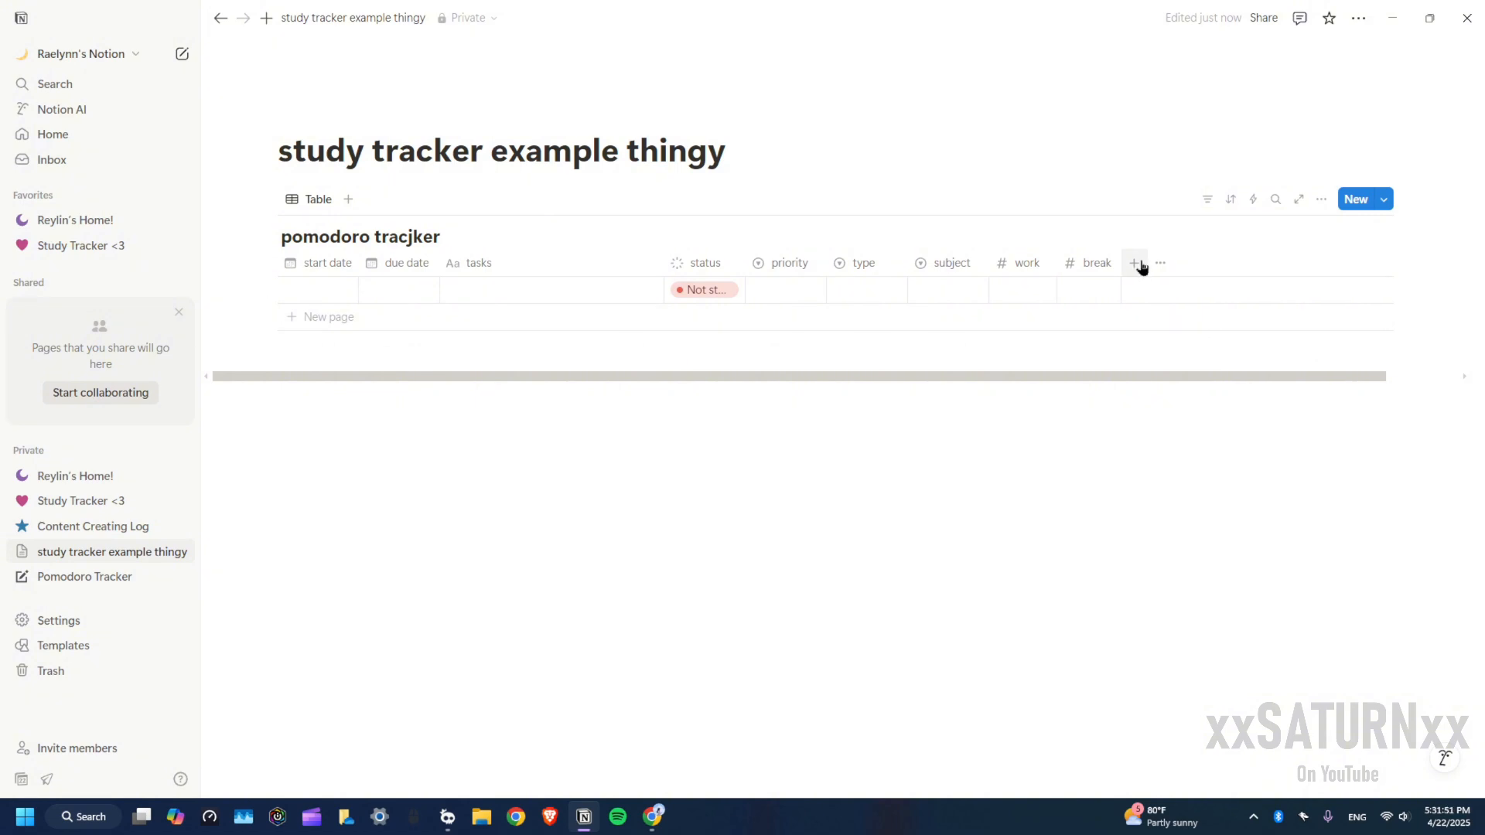
# Add a text property named "session times" and enter "1— 6:00PM-6:30PM" in its first row
pyautogui.click(1136, 263)
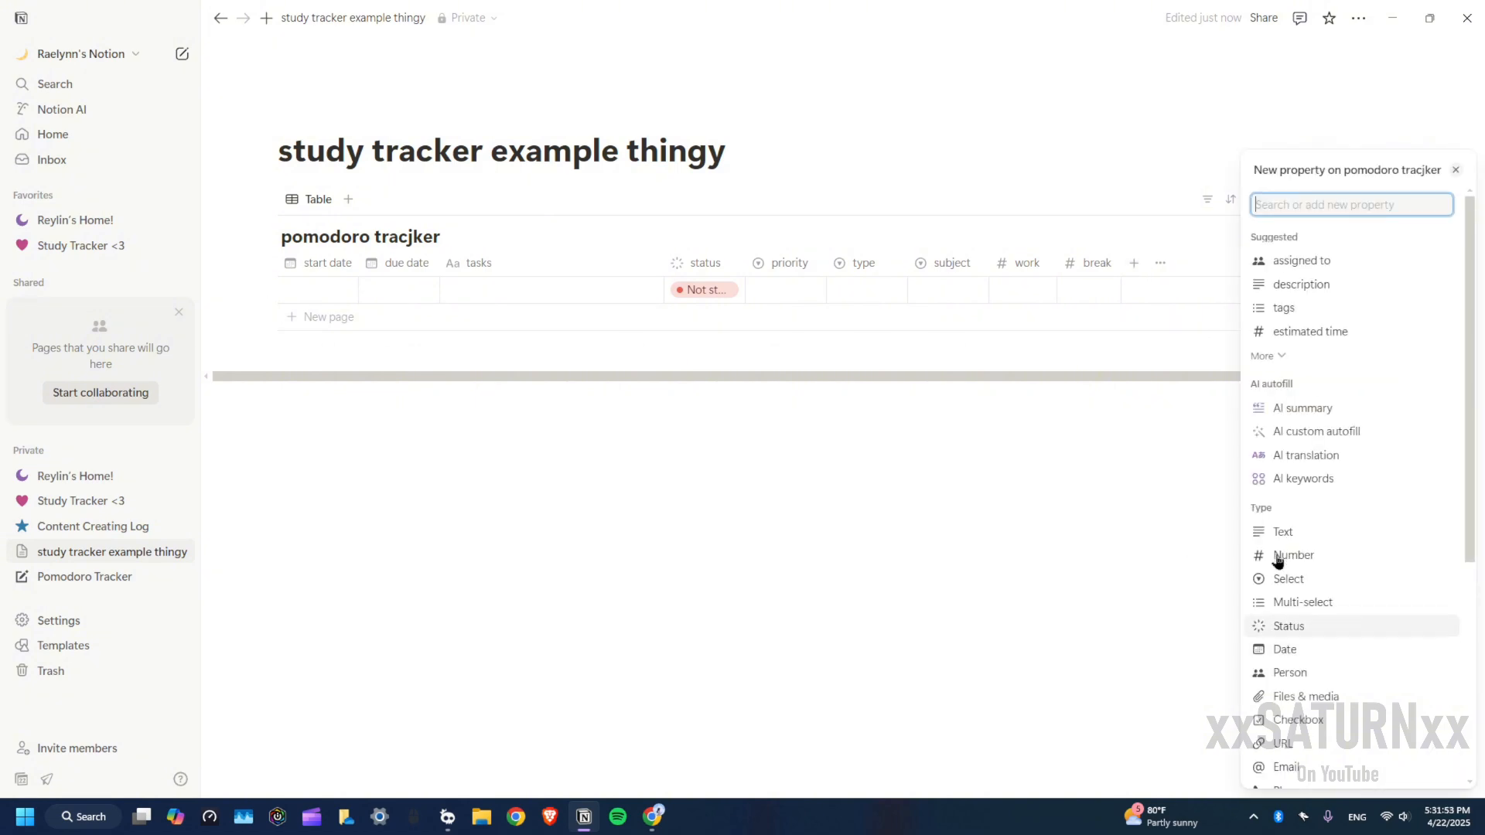
pyautogui.click(1271, 532)
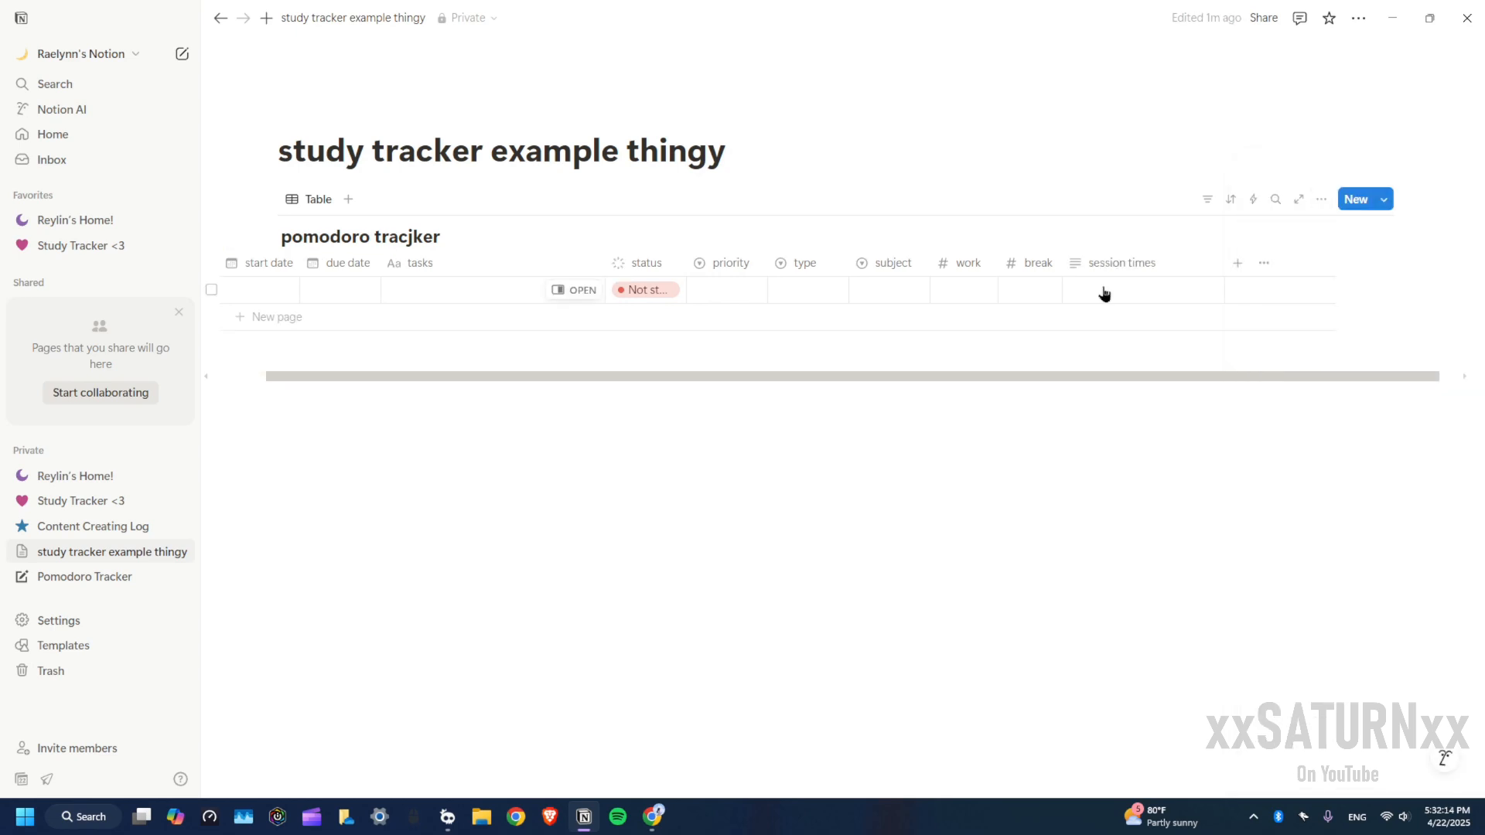
pyautogui.click(1103, 293)
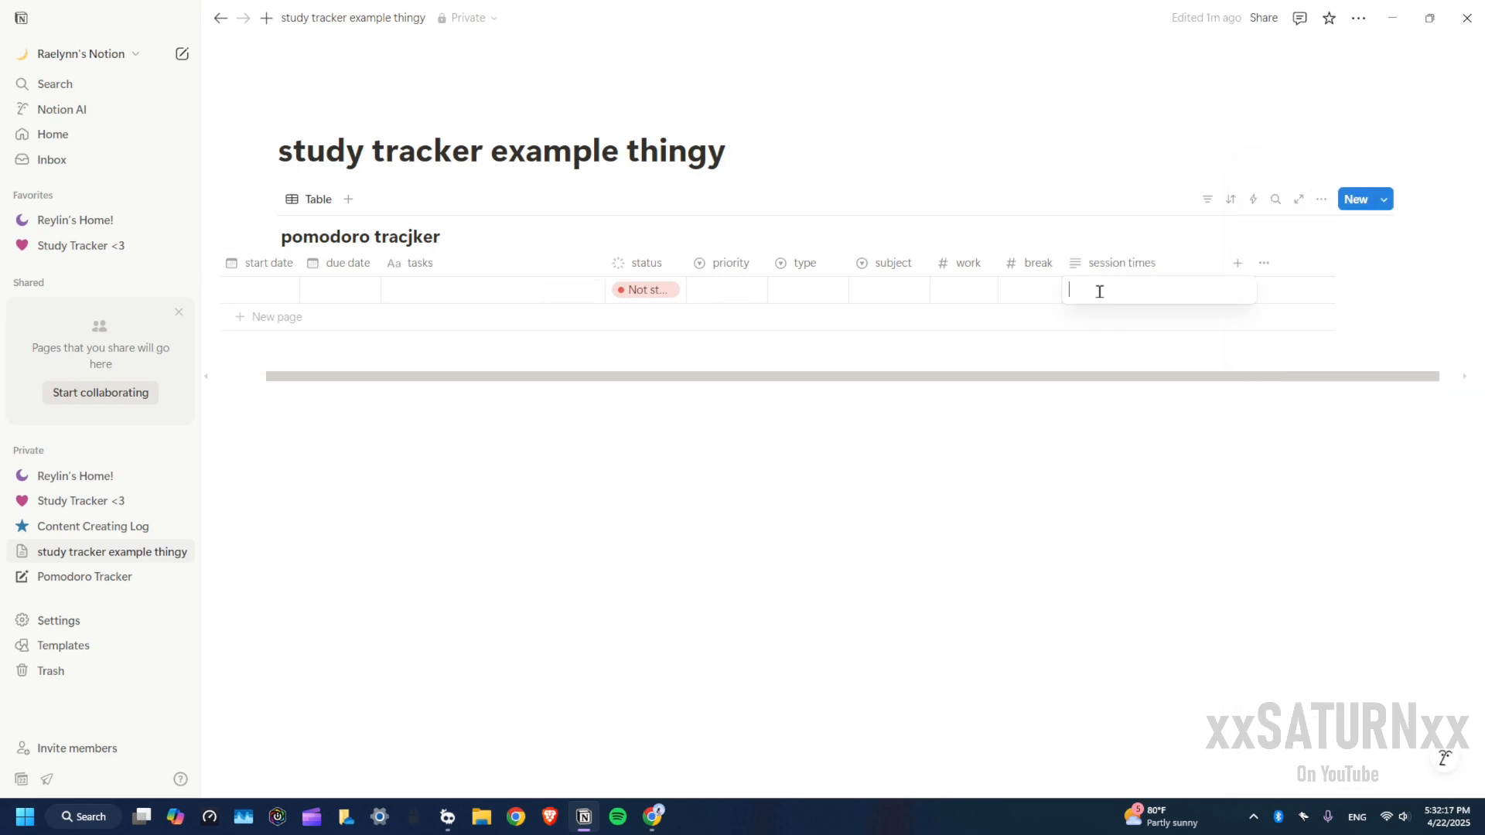
pyautogui.write('1')
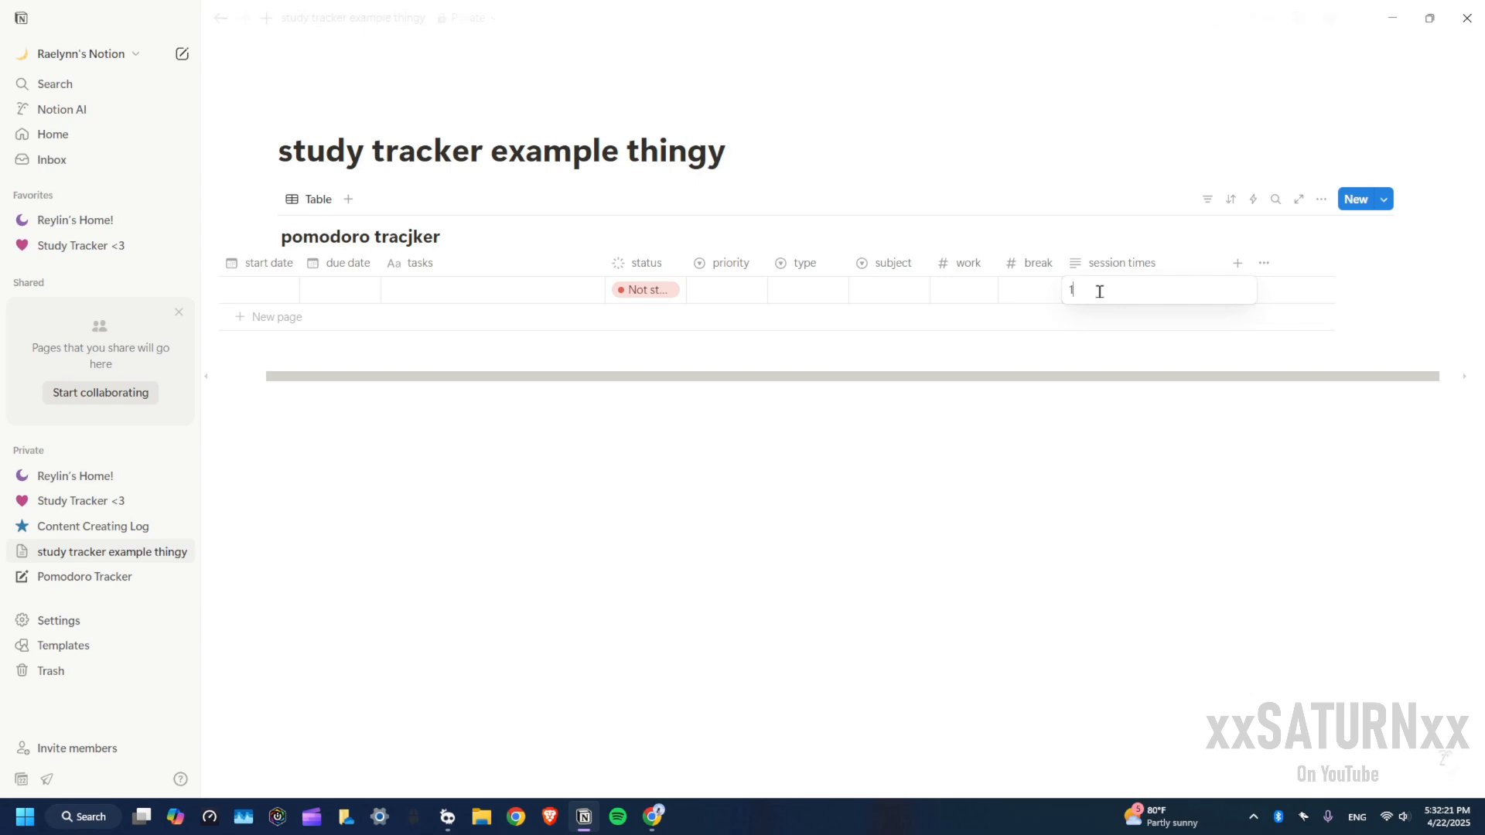
pyautogui.write('--6:00PM-6:30PM')
pyautogui.press('Return')
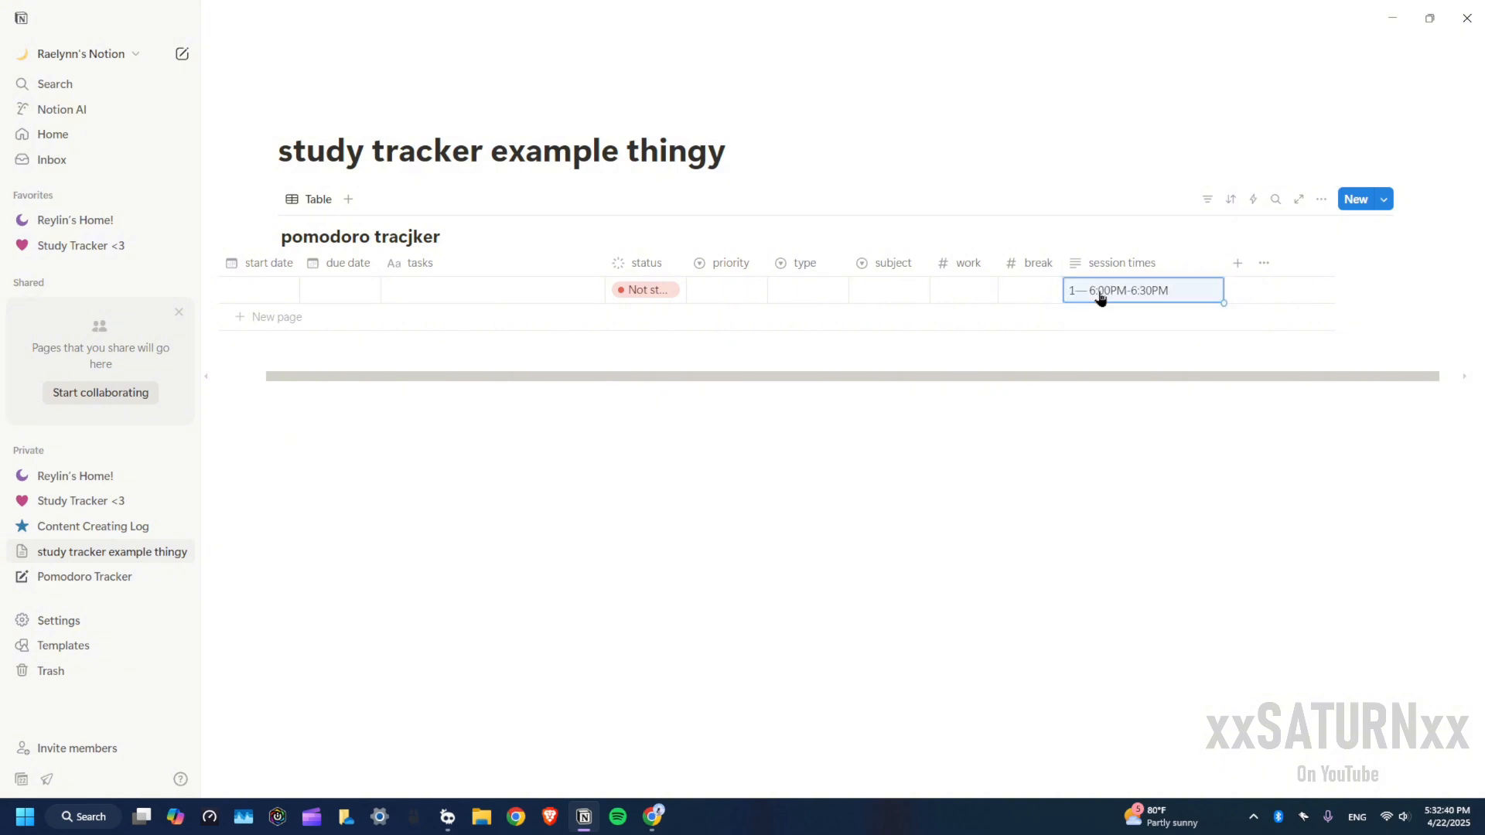
# Add a second line reading "2- 6:35PM - 6:55PM" to the first row's session times cell
pyautogui.click(1158, 290)
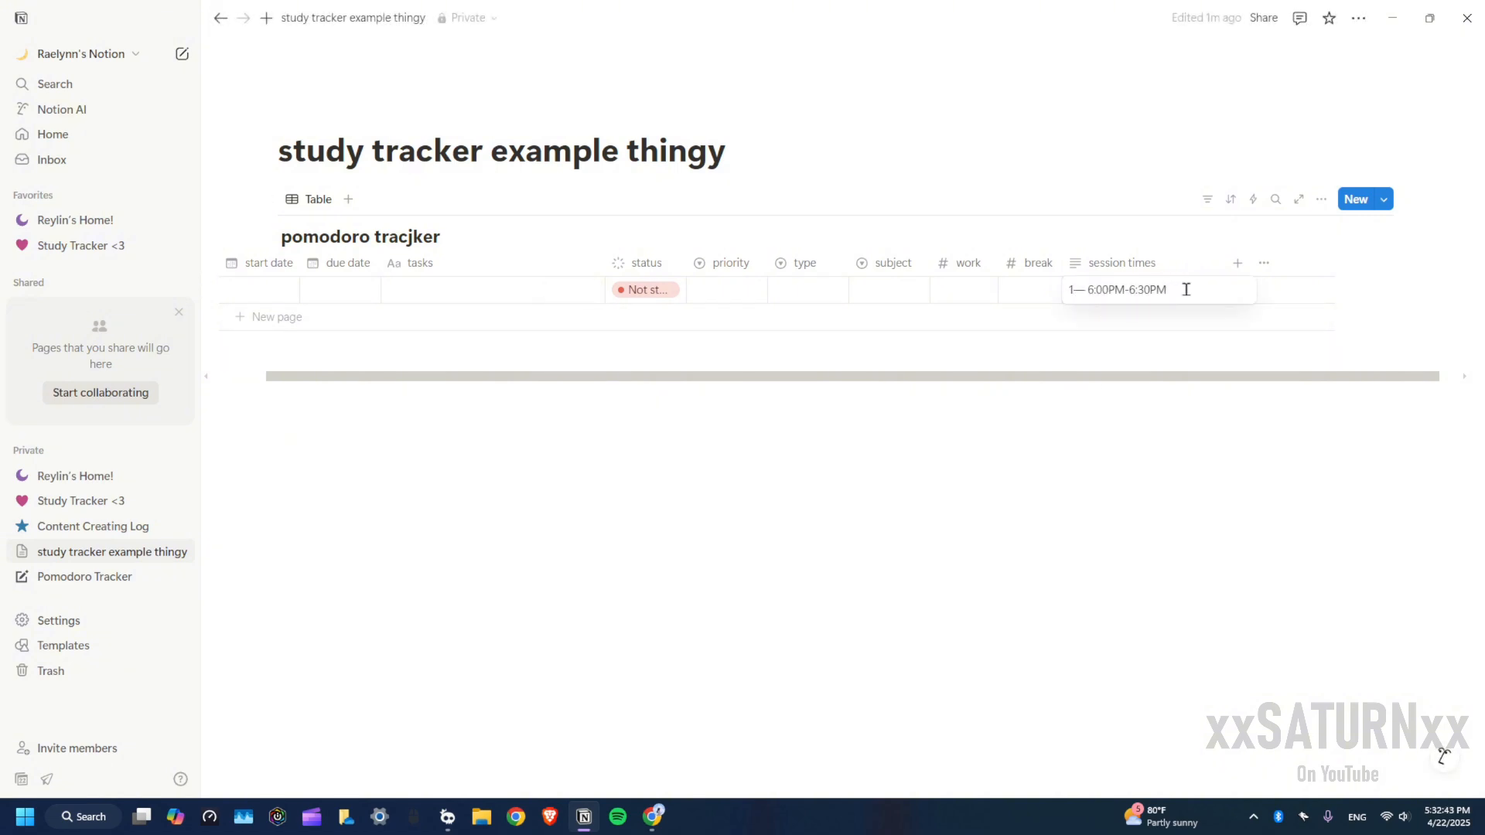
pyautogui.hotkey('shift', 'Return')
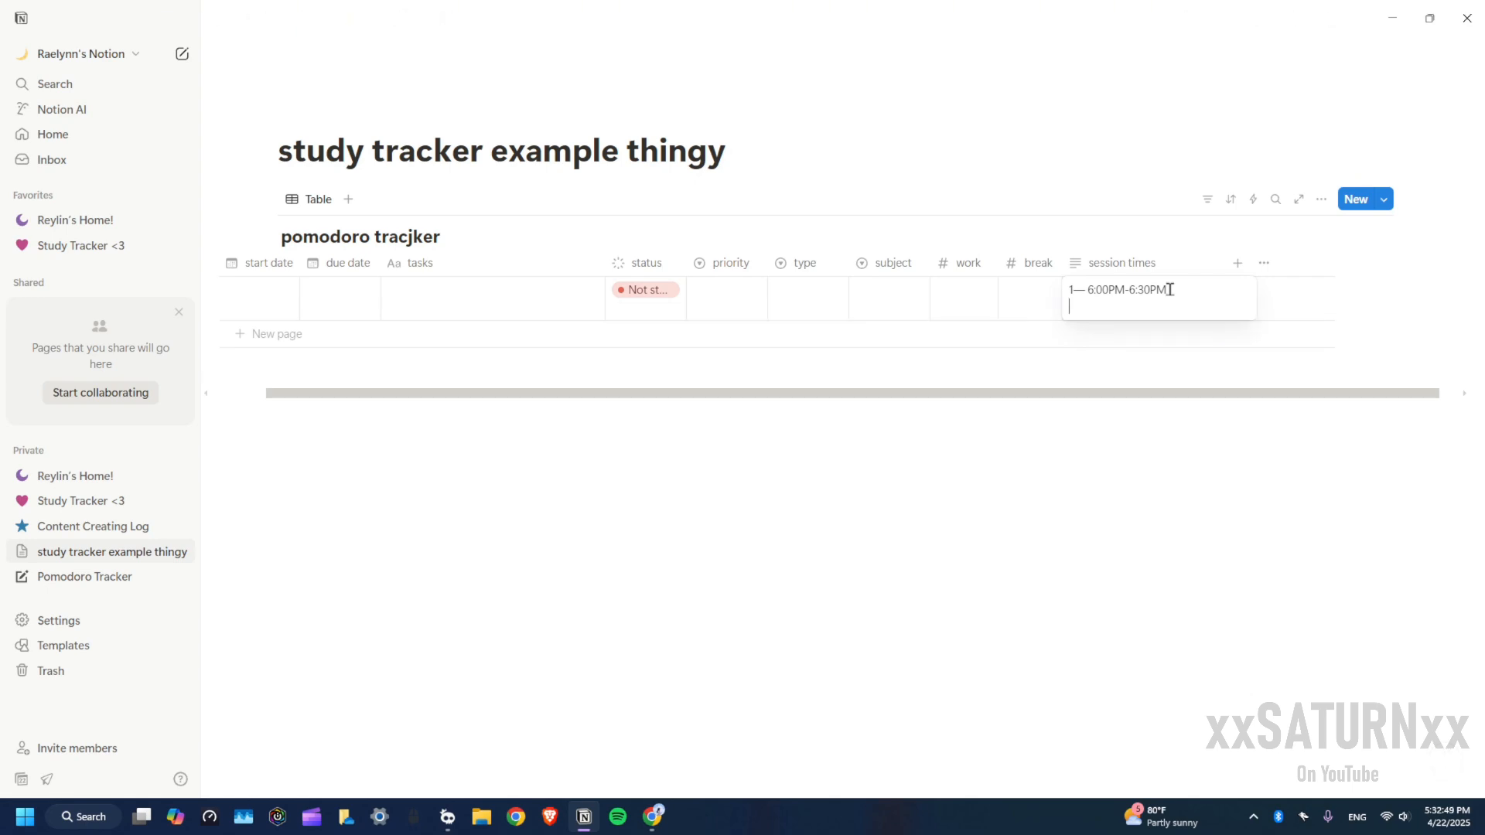
pyautogui.write('2- 6:35PM - 6:55PM')
pyautogui.press('Escape')
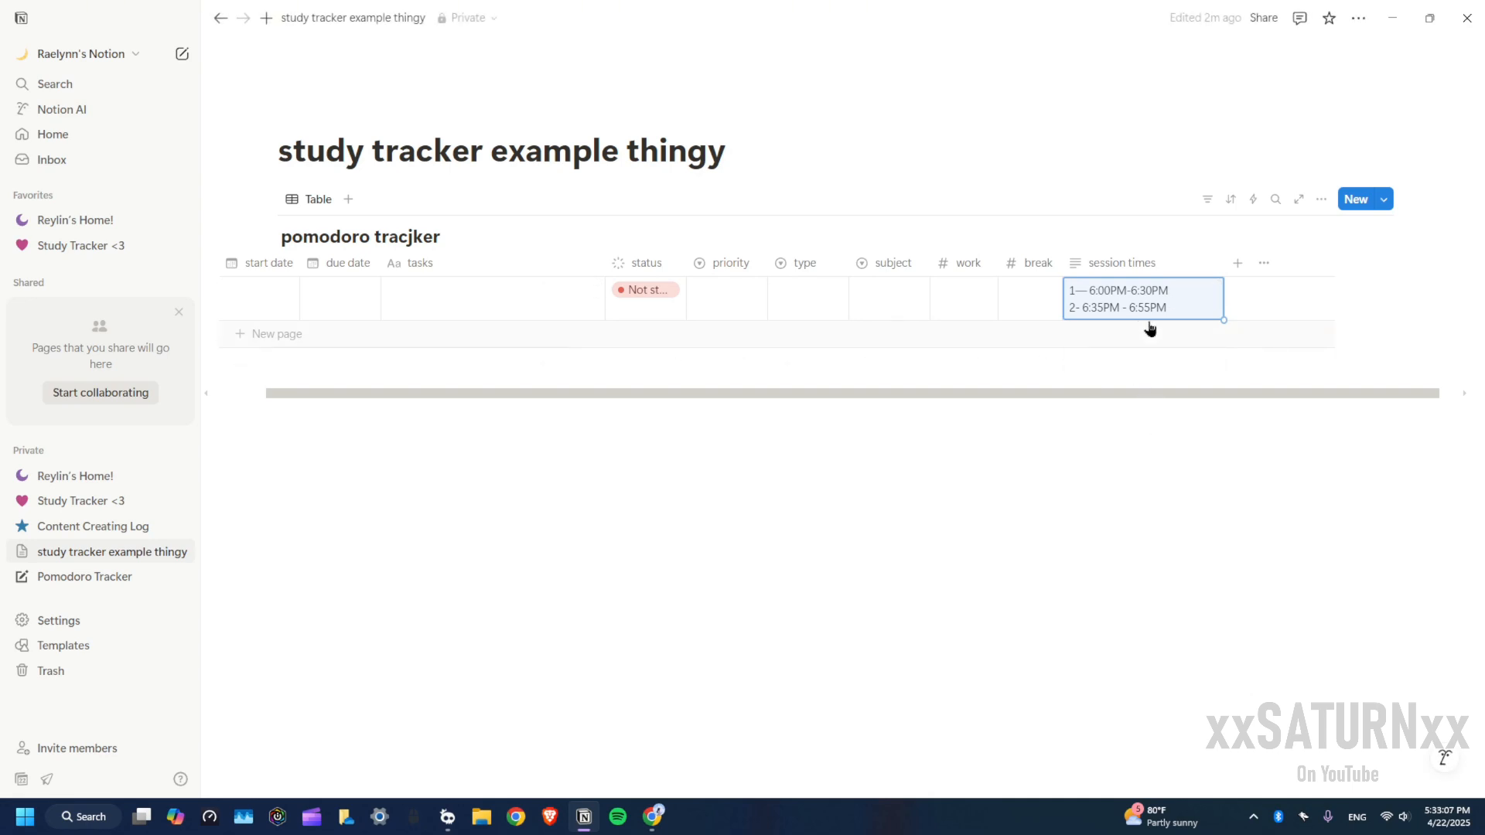
# Add a number property named "est. blocks" to the pomodoro tracker database and show it as a ring
pyautogui.moveTo(1120, 394); pyautogui.dragTo(1141, 394)
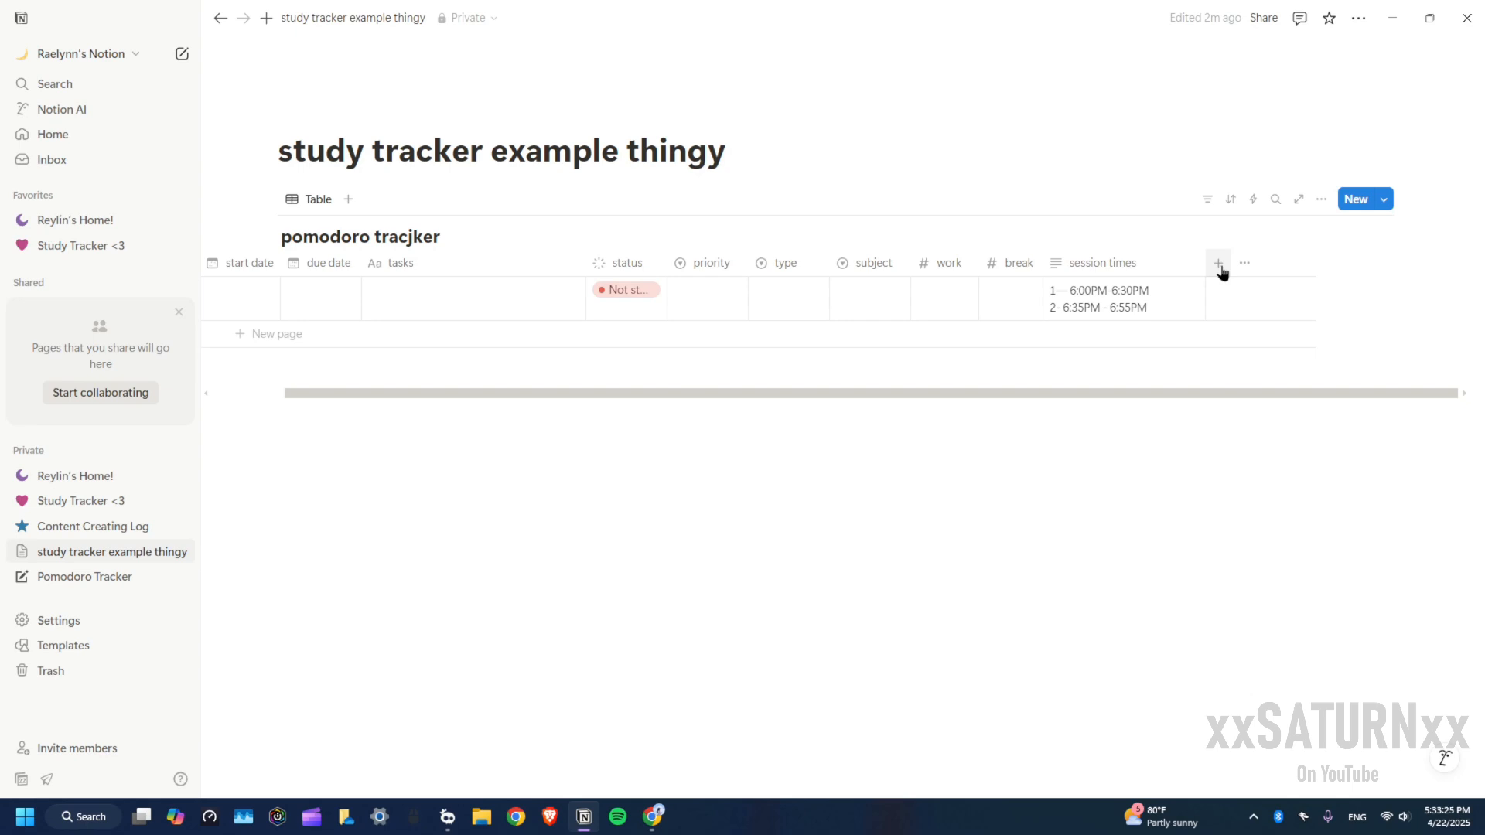
pyautogui.click(1219, 265)
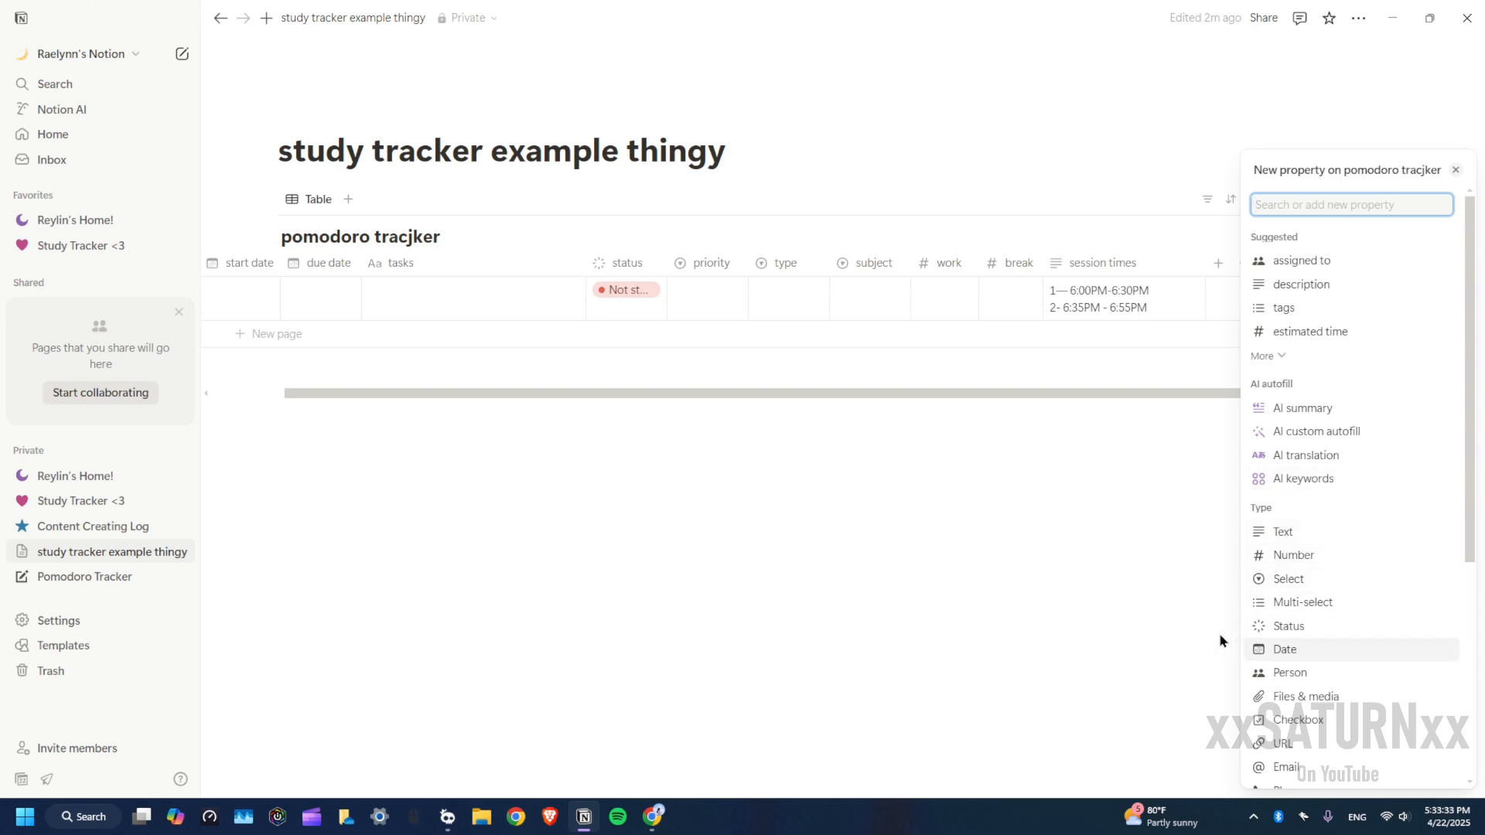
pyautogui.click(1319, 555)
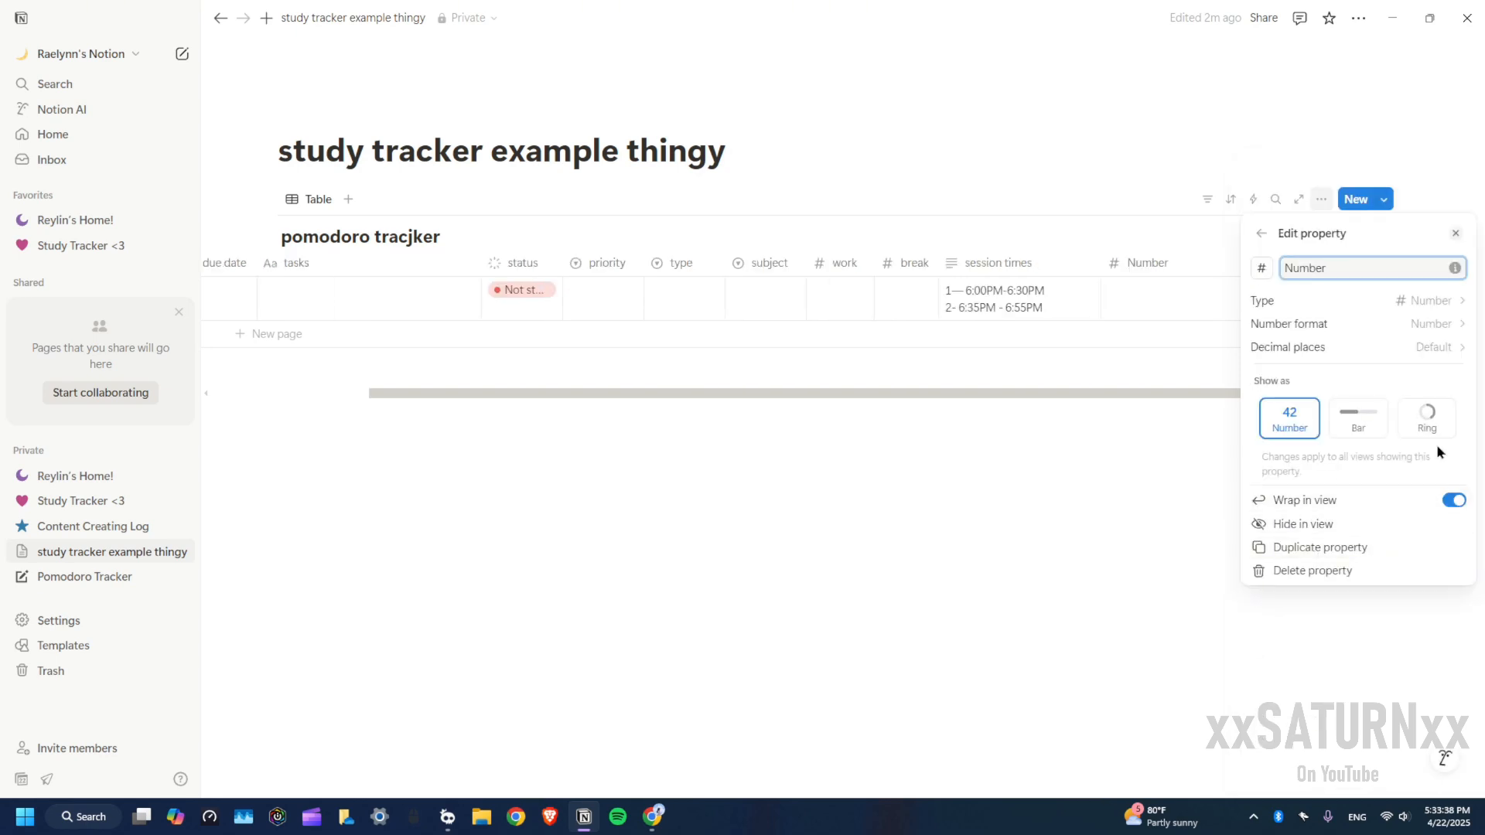
pyautogui.click(1429, 418)
pyautogui.moveTo(1336, 268); pyautogui.dragTo(1222, 281)
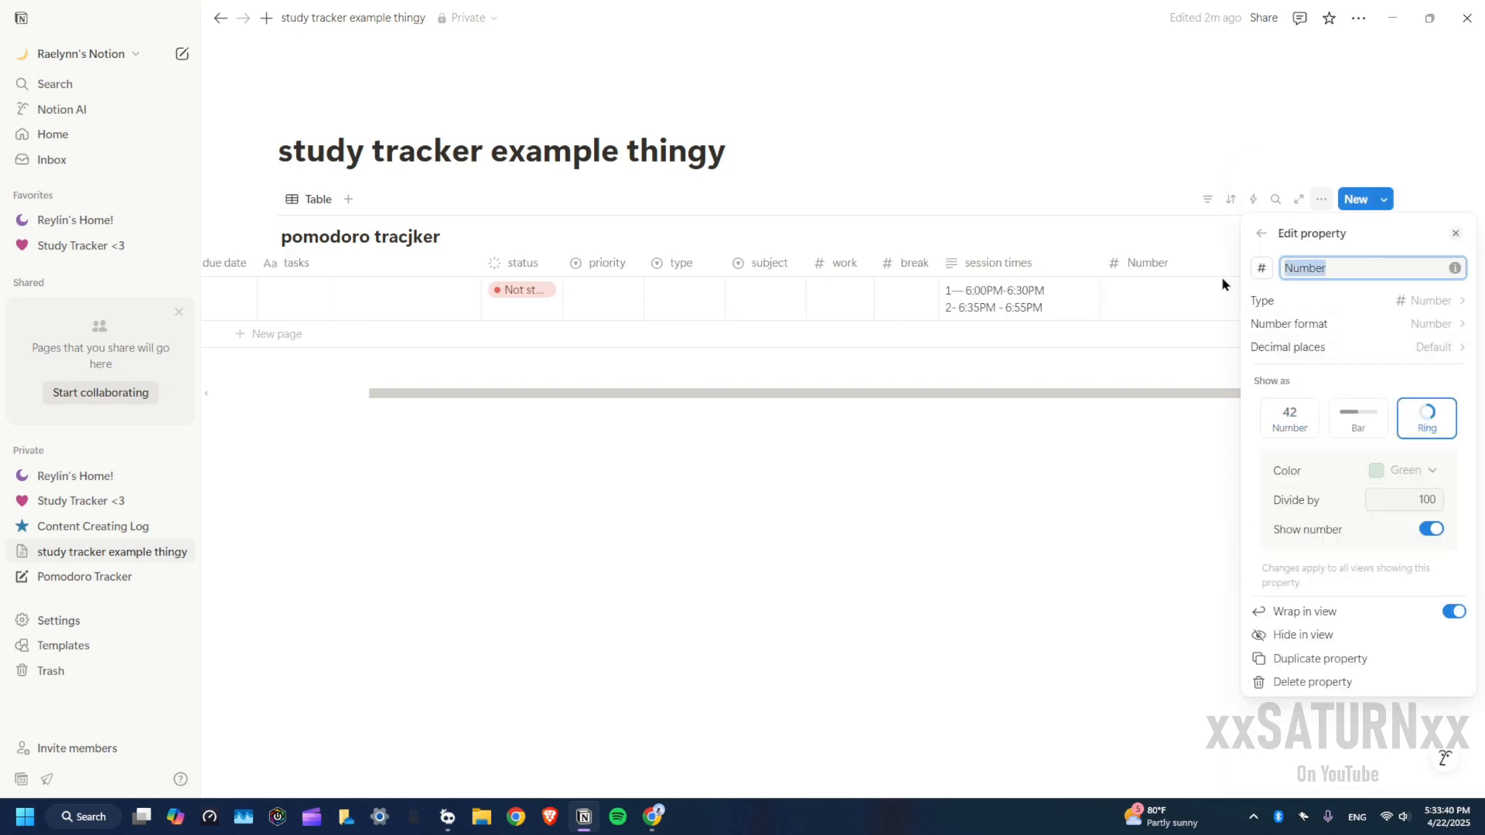
pyautogui.write('est. blocks')
# Set the est. blocks ring's color to blue and its divide-by value to 3
pyautogui.click(1405, 470)
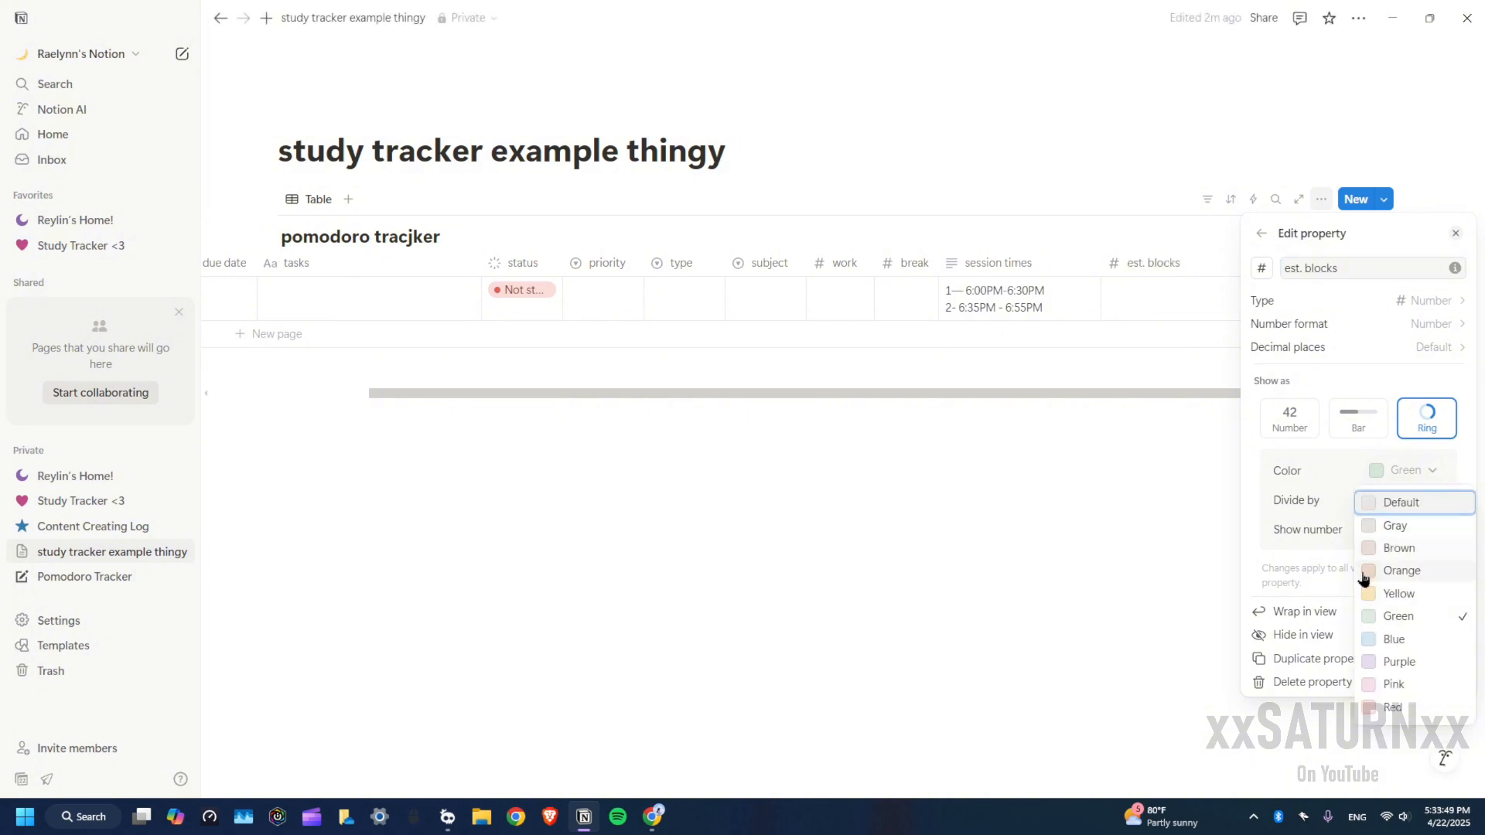
pyautogui.click(1403, 637)
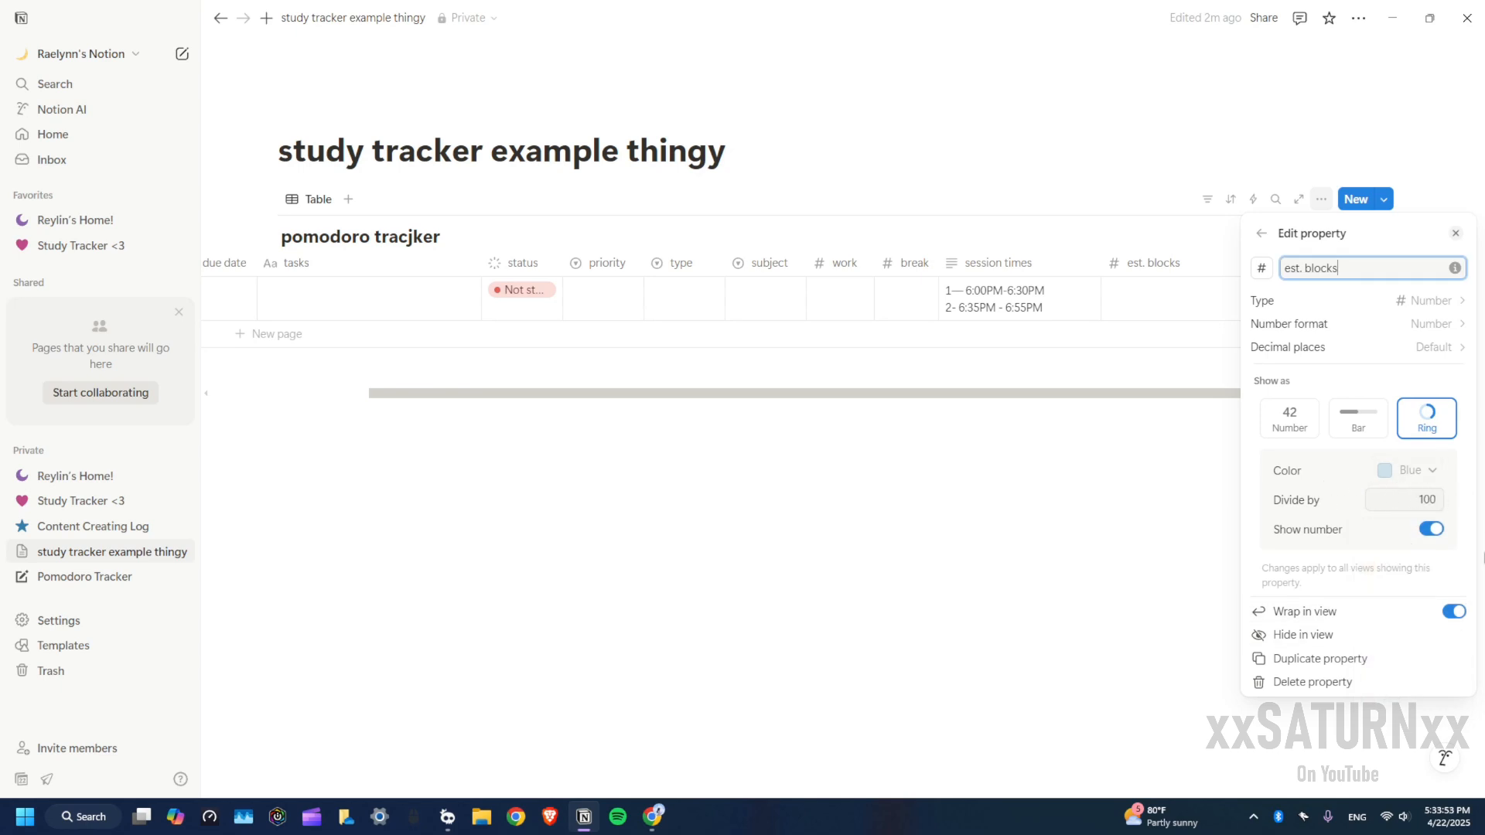
pyautogui.click(1395, 499)
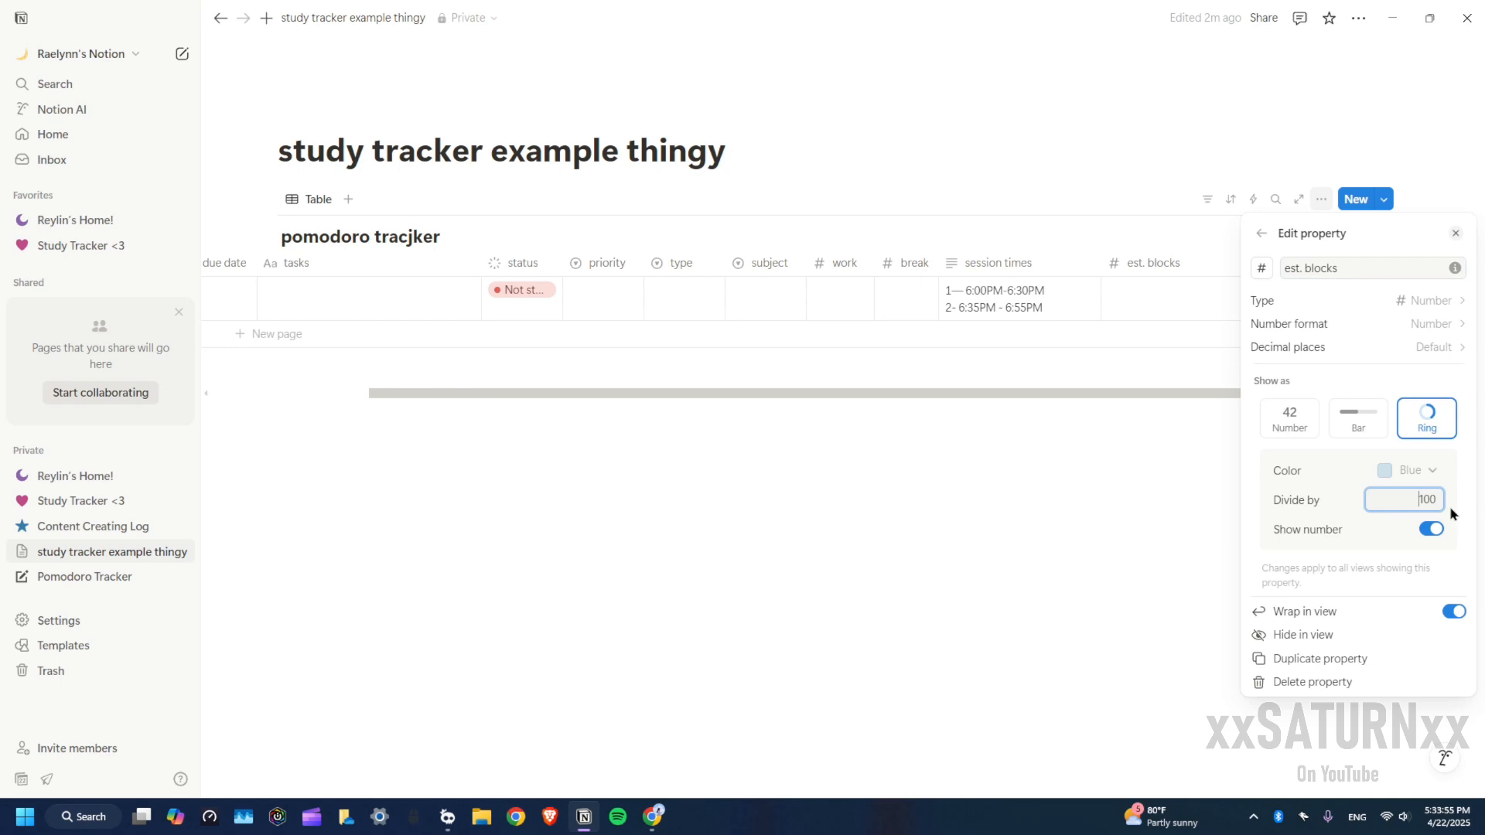
pyautogui.press('BackSpace')
pyautogui.press('BackSpace')
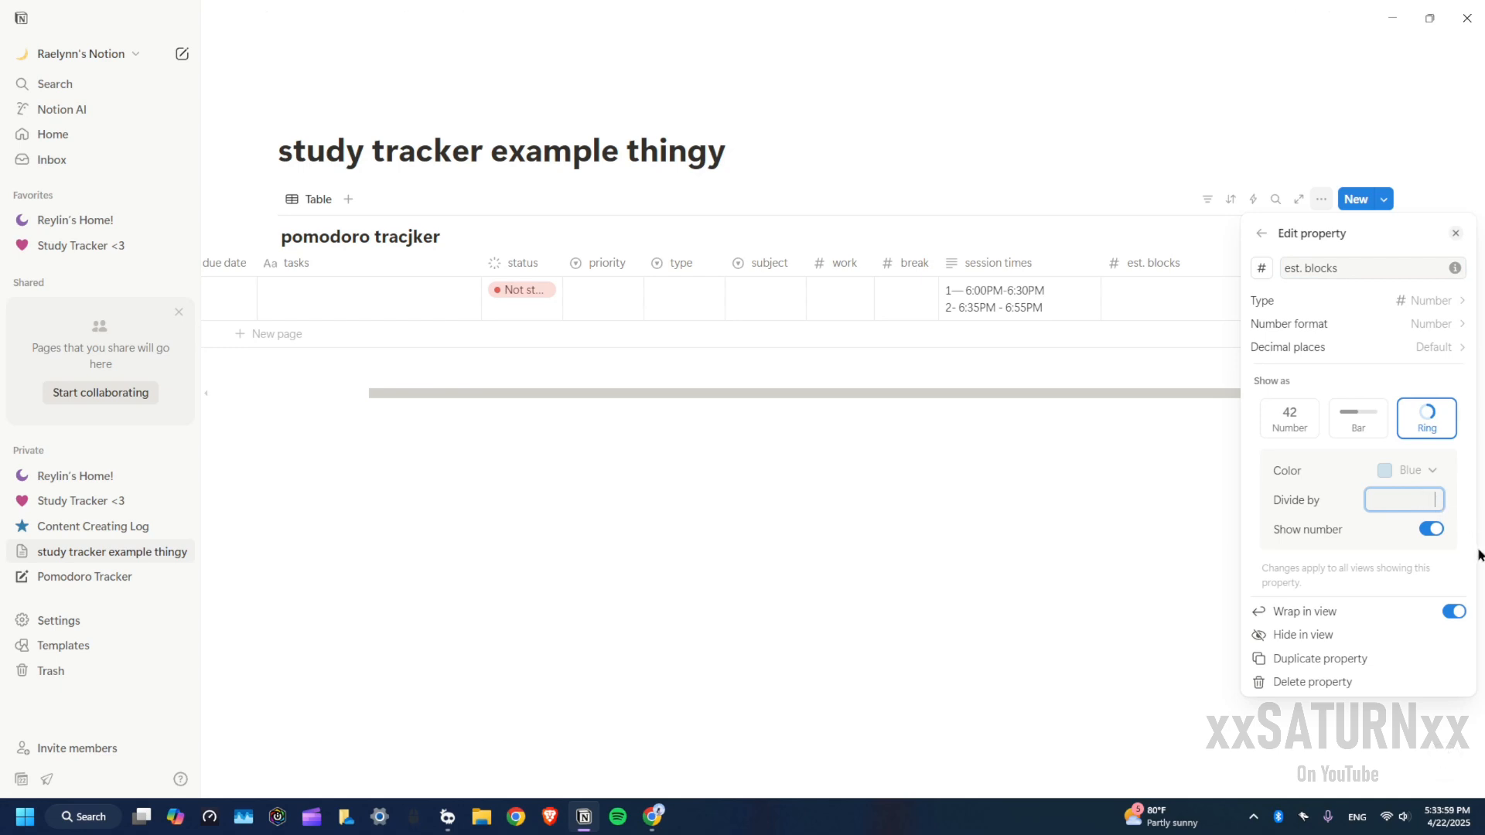
pyautogui.write('3')
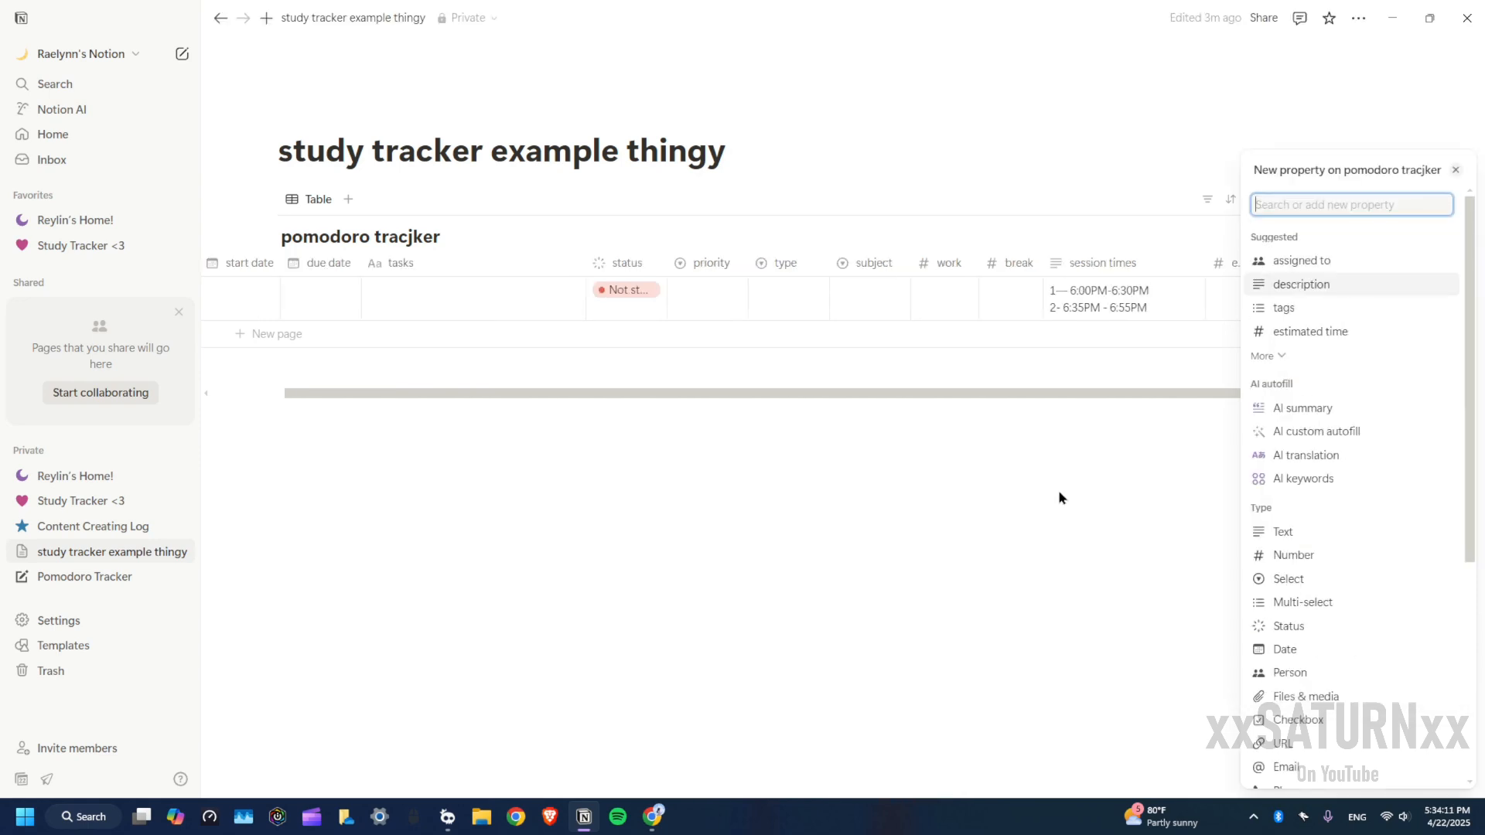
# Add another number property shown as a ring with a divide-by value of 5
pyautogui.click(1283, 554)
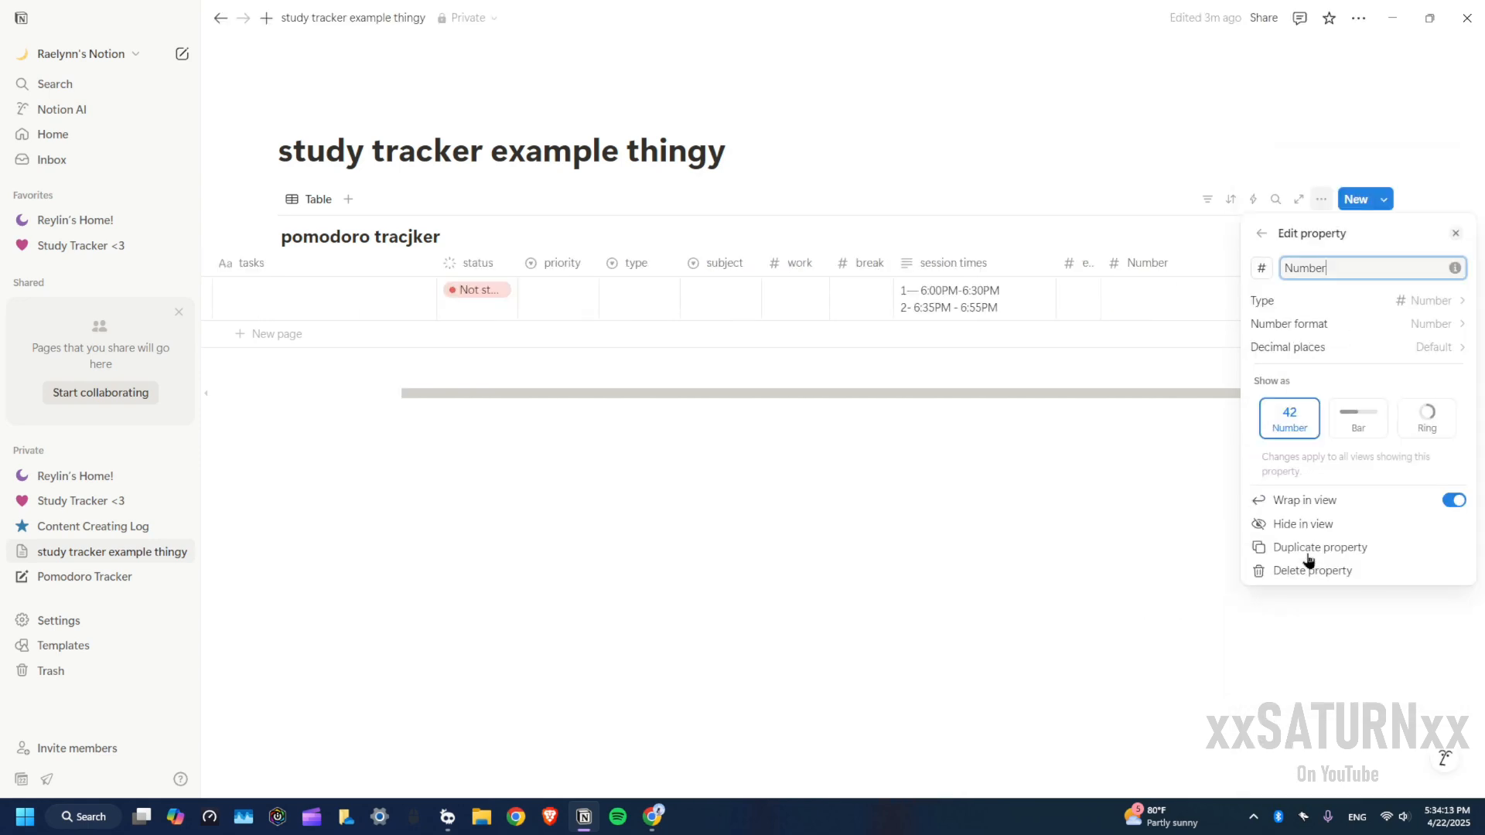
pyautogui.click(1430, 422)
pyautogui.click(1427, 498)
pyautogui.press('BackSpace')
pyautogui.press('BackSpace')
pyautogui.press('BackSpace')
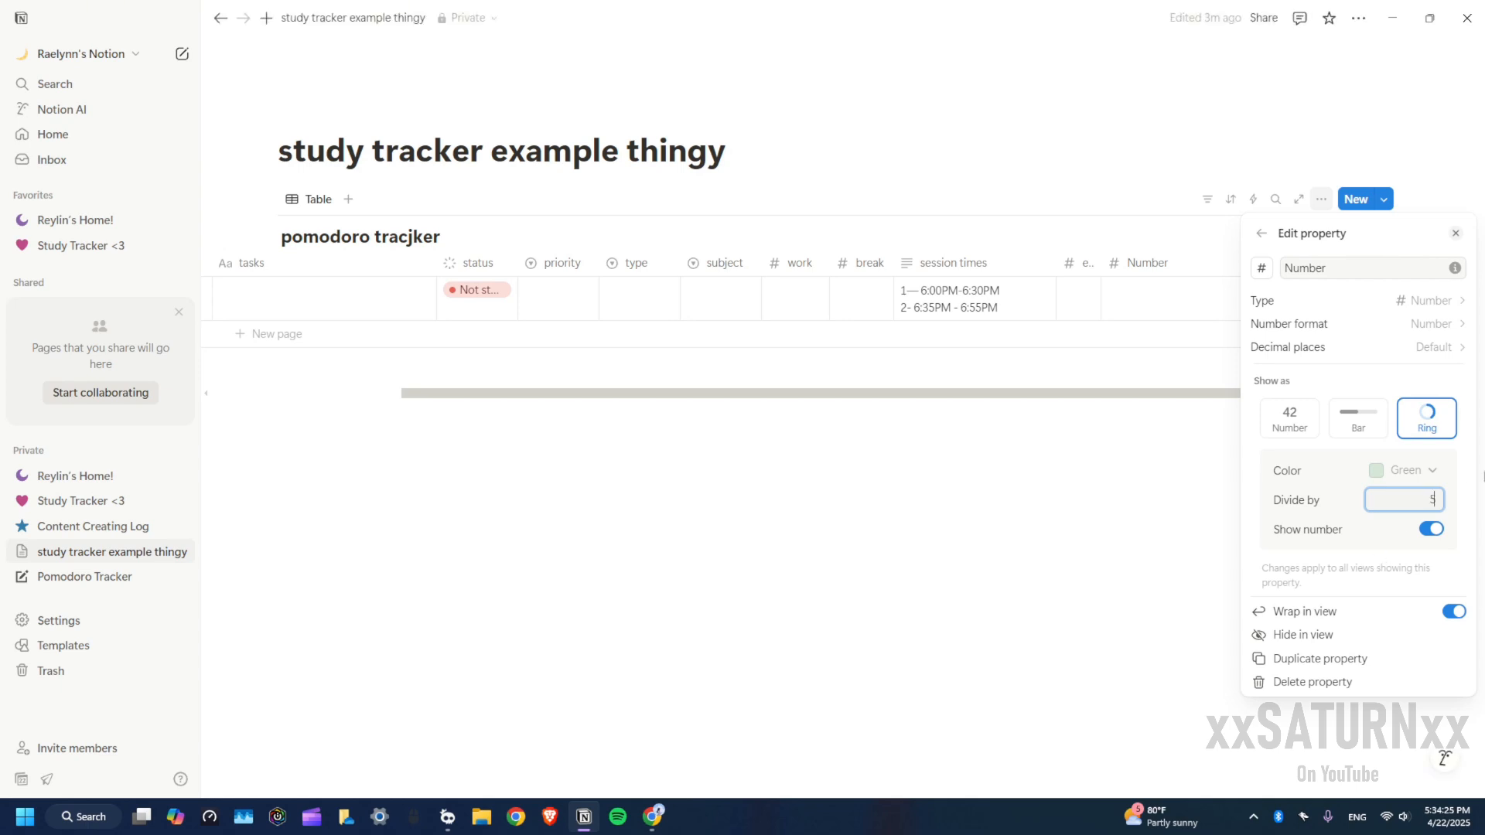
# Set the new number property's ring color to purple and name the property "act. blocks"
pyautogui.click(1385, 472)
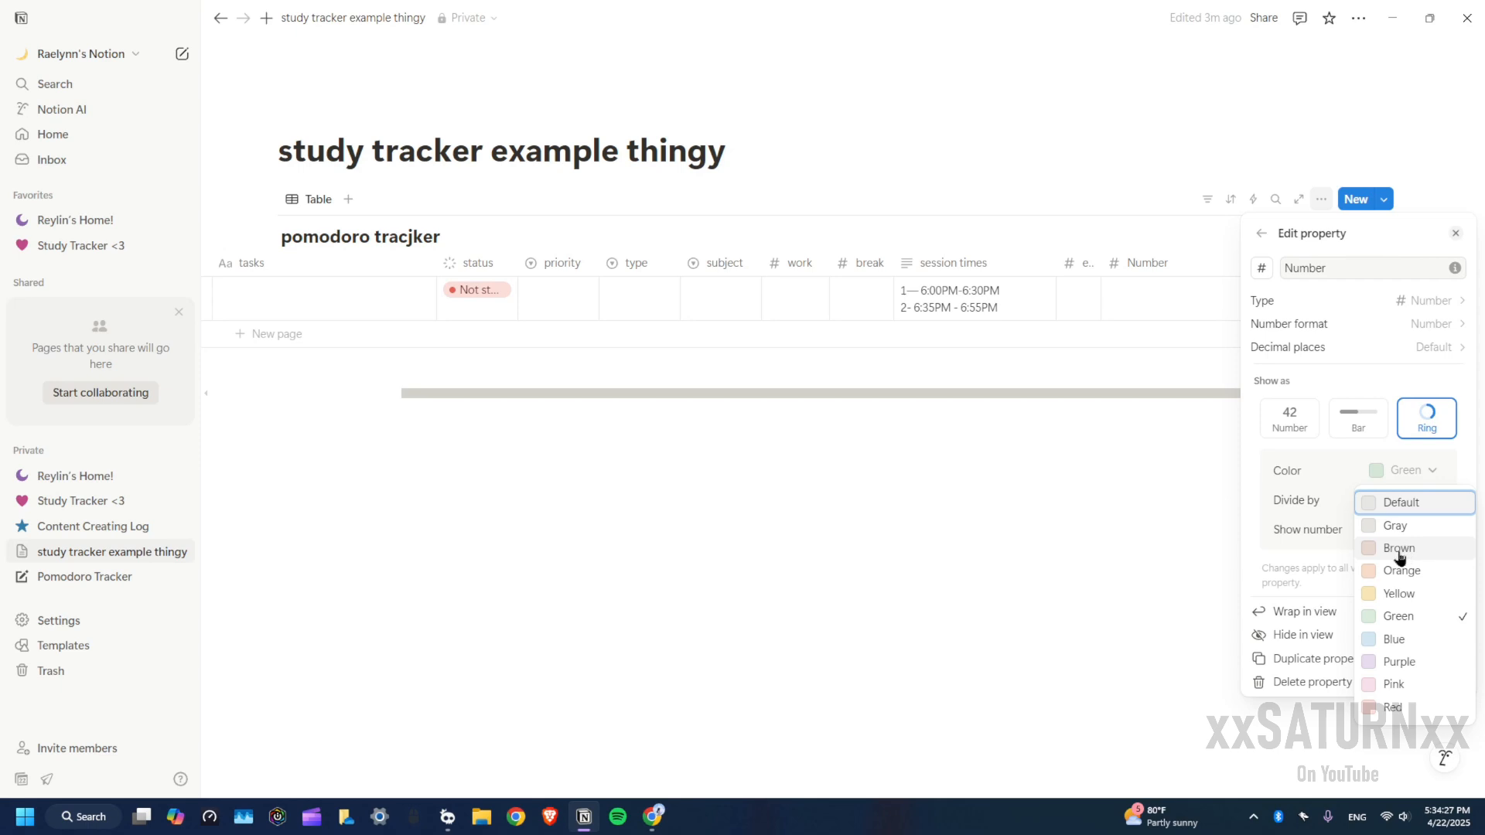
pyautogui.click(1415, 663)
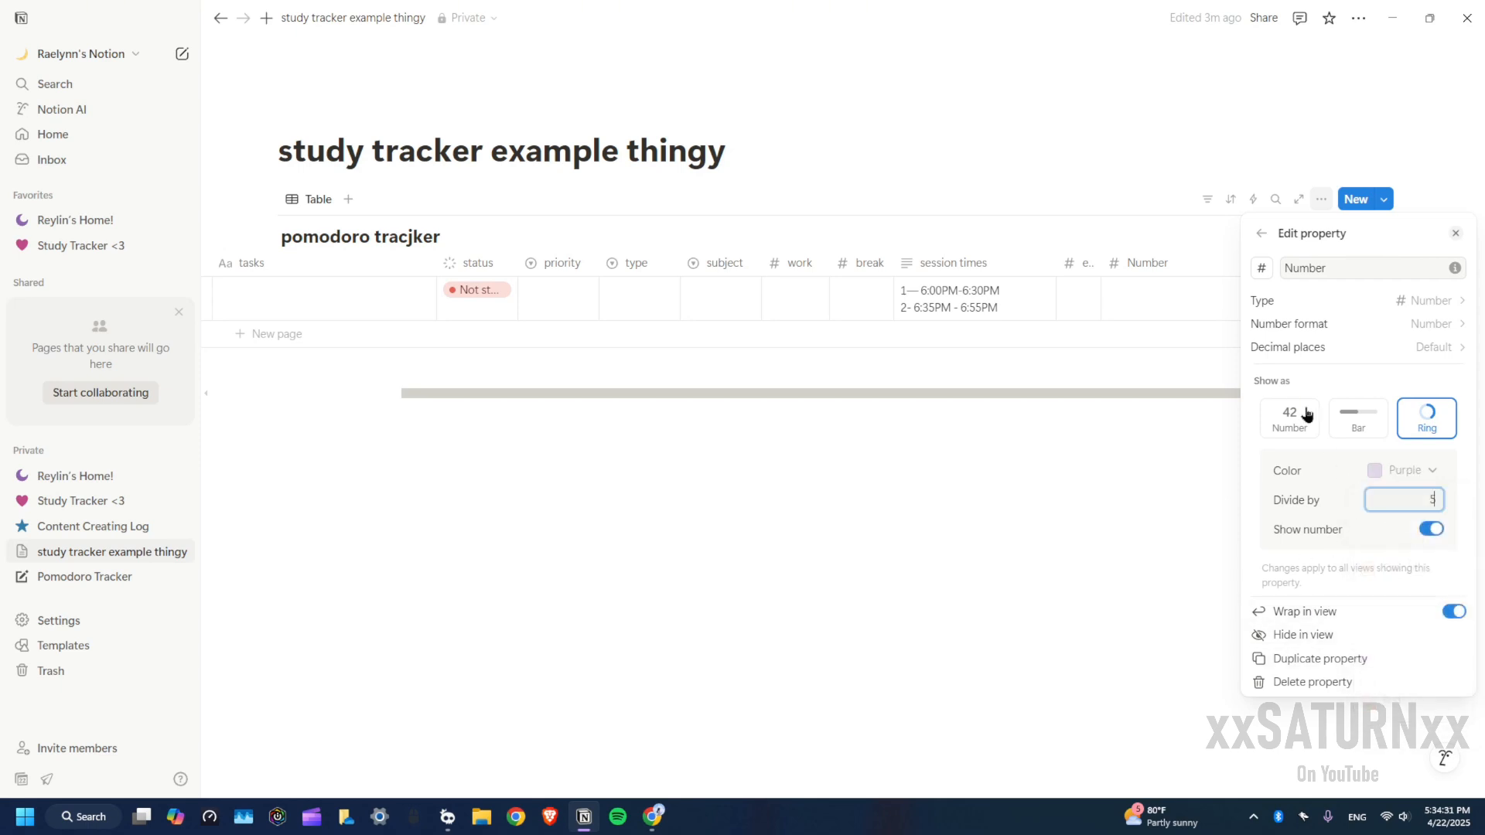
pyautogui.doubleClick(1324, 267)
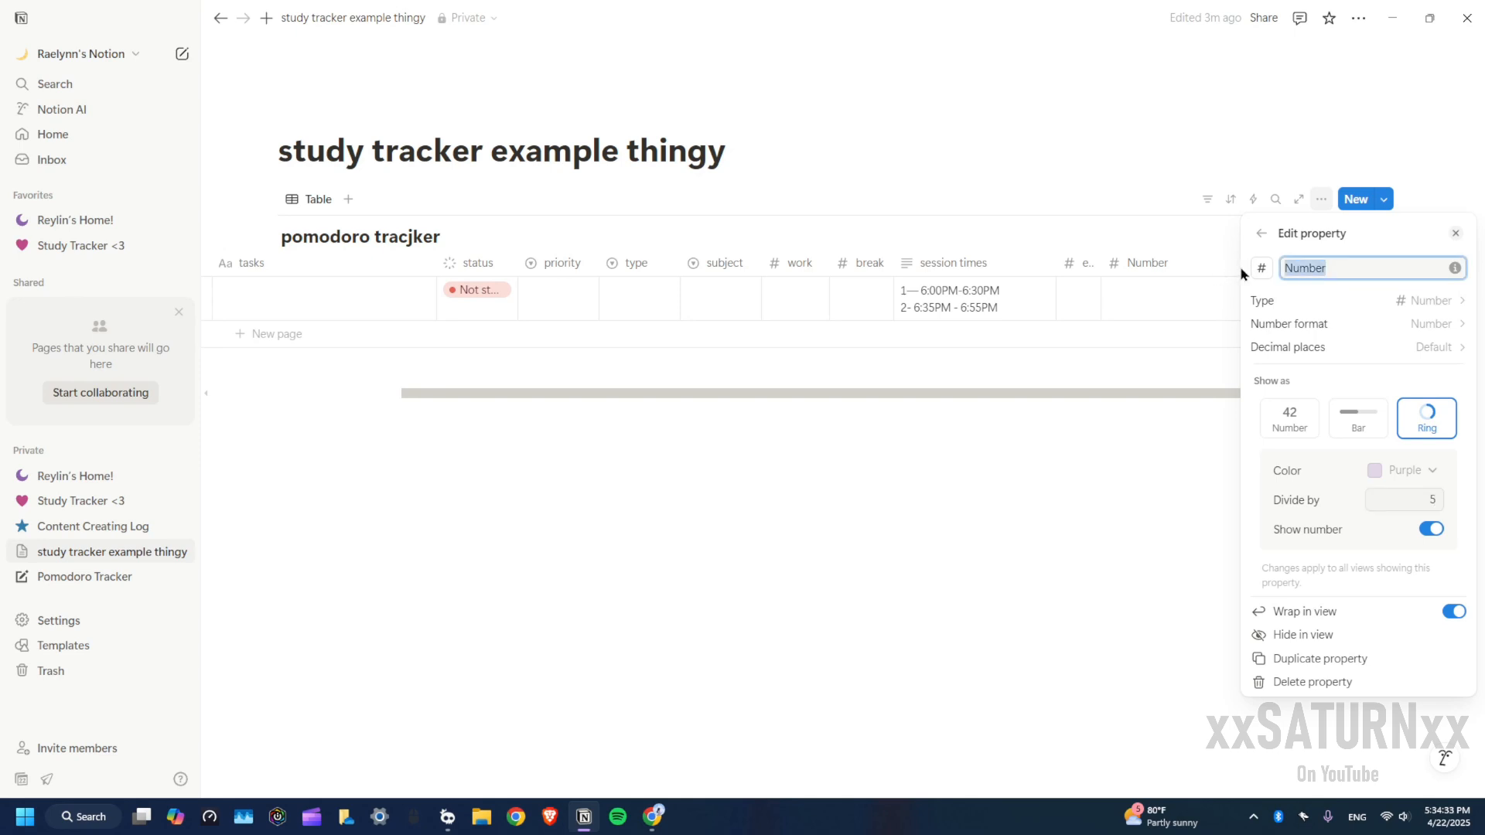
pyautogui.write('act. blocks')
pyautogui.click(1106, 481)
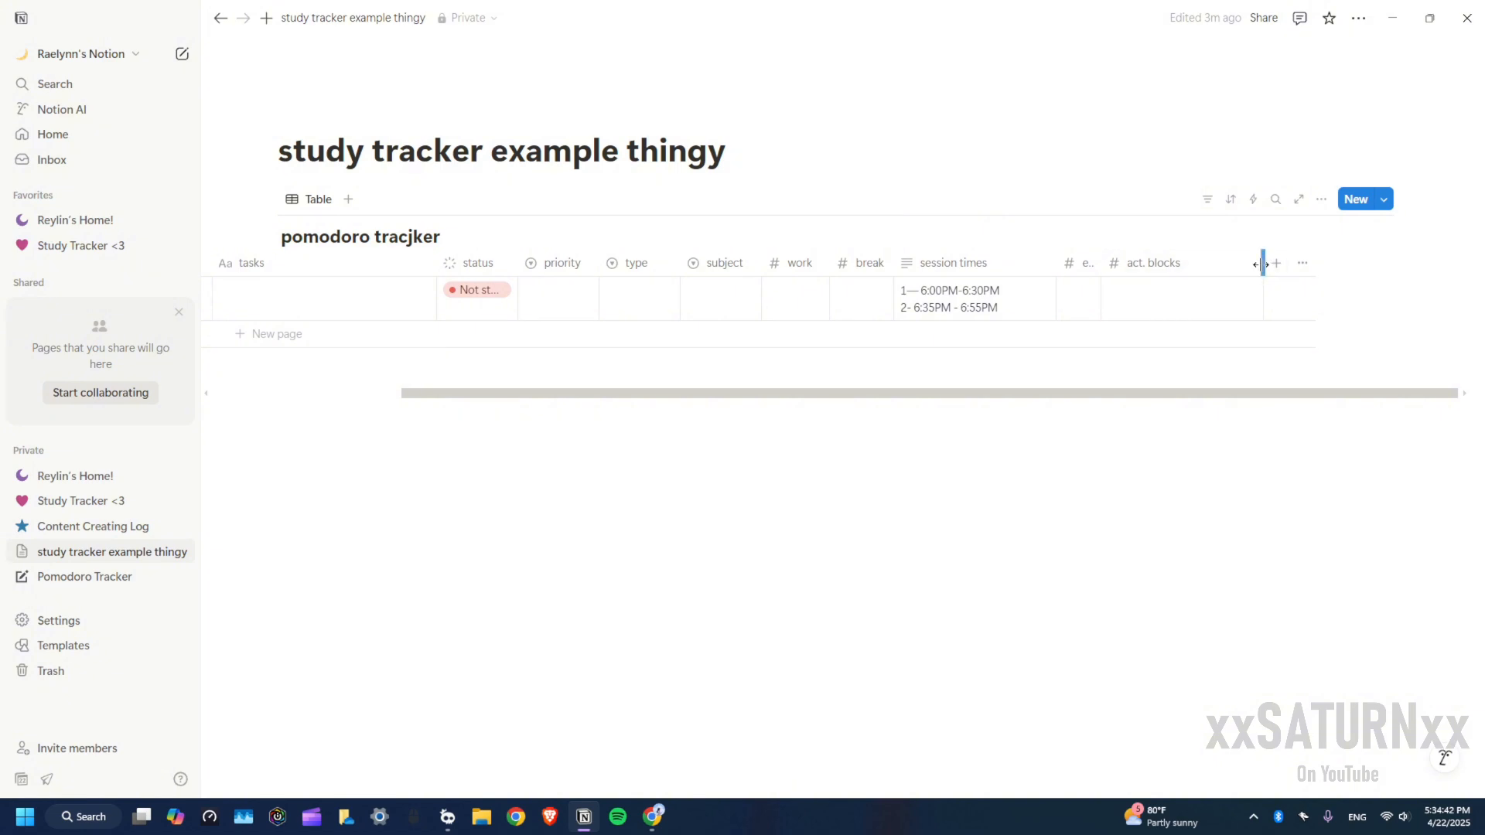
# Add a text property named "distractions" after the act. blocks column
pyautogui.hscroll(-3, 1166, 292)
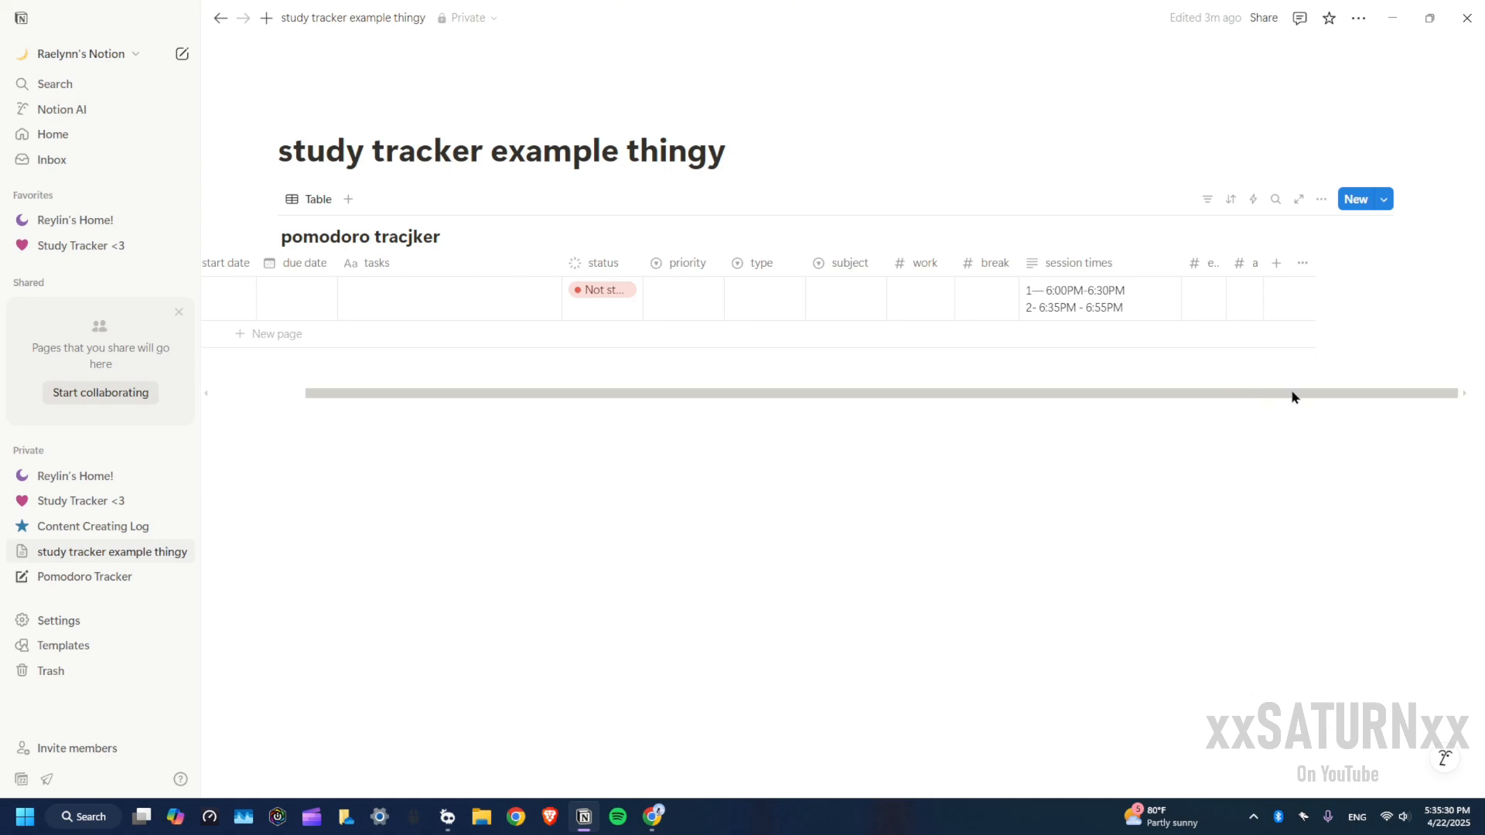
pyautogui.click(1277, 263)
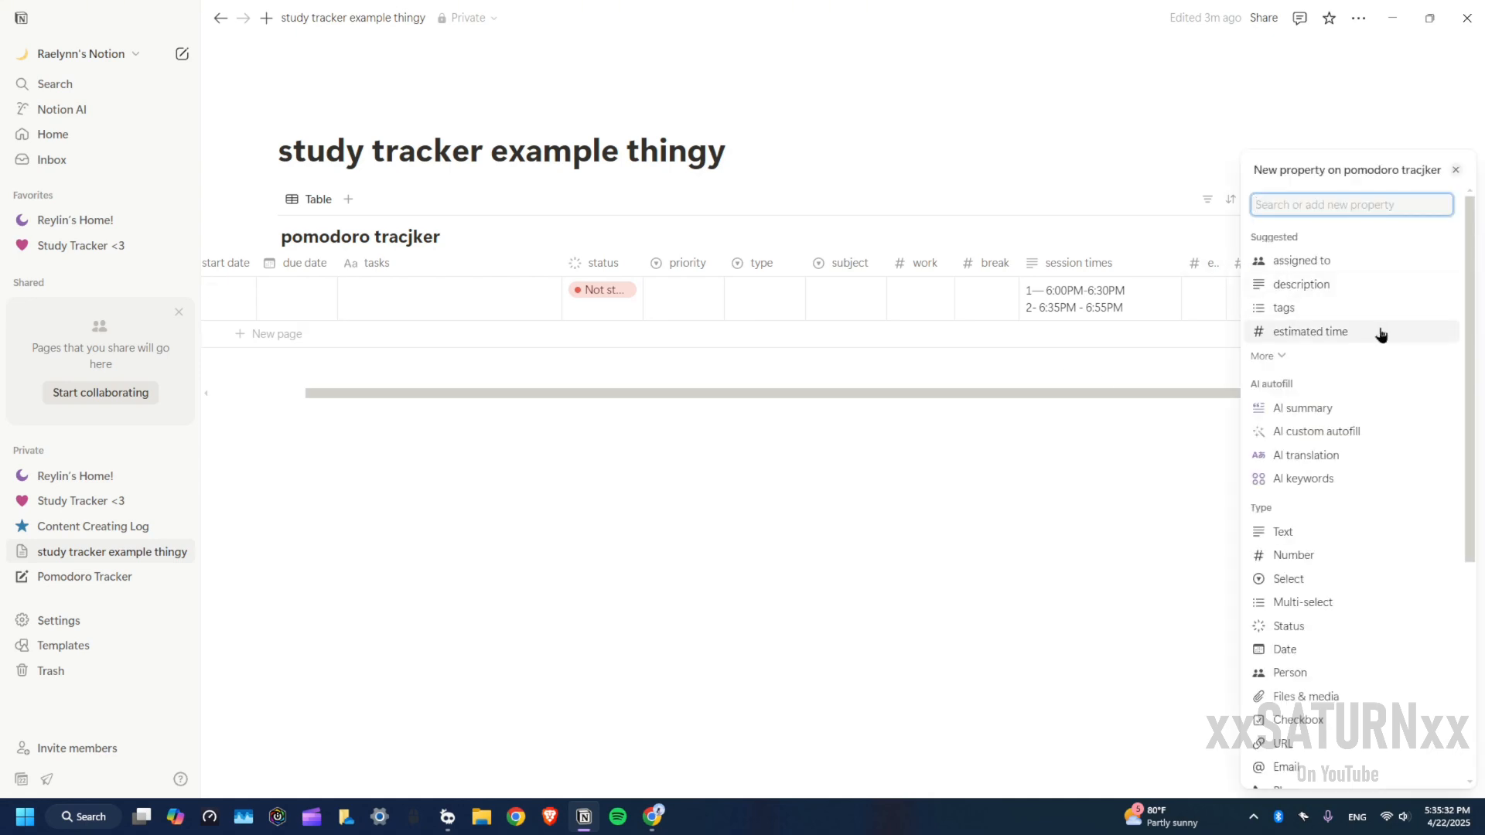
pyautogui.click(1301, 533)
pyautogui.write('distractions')
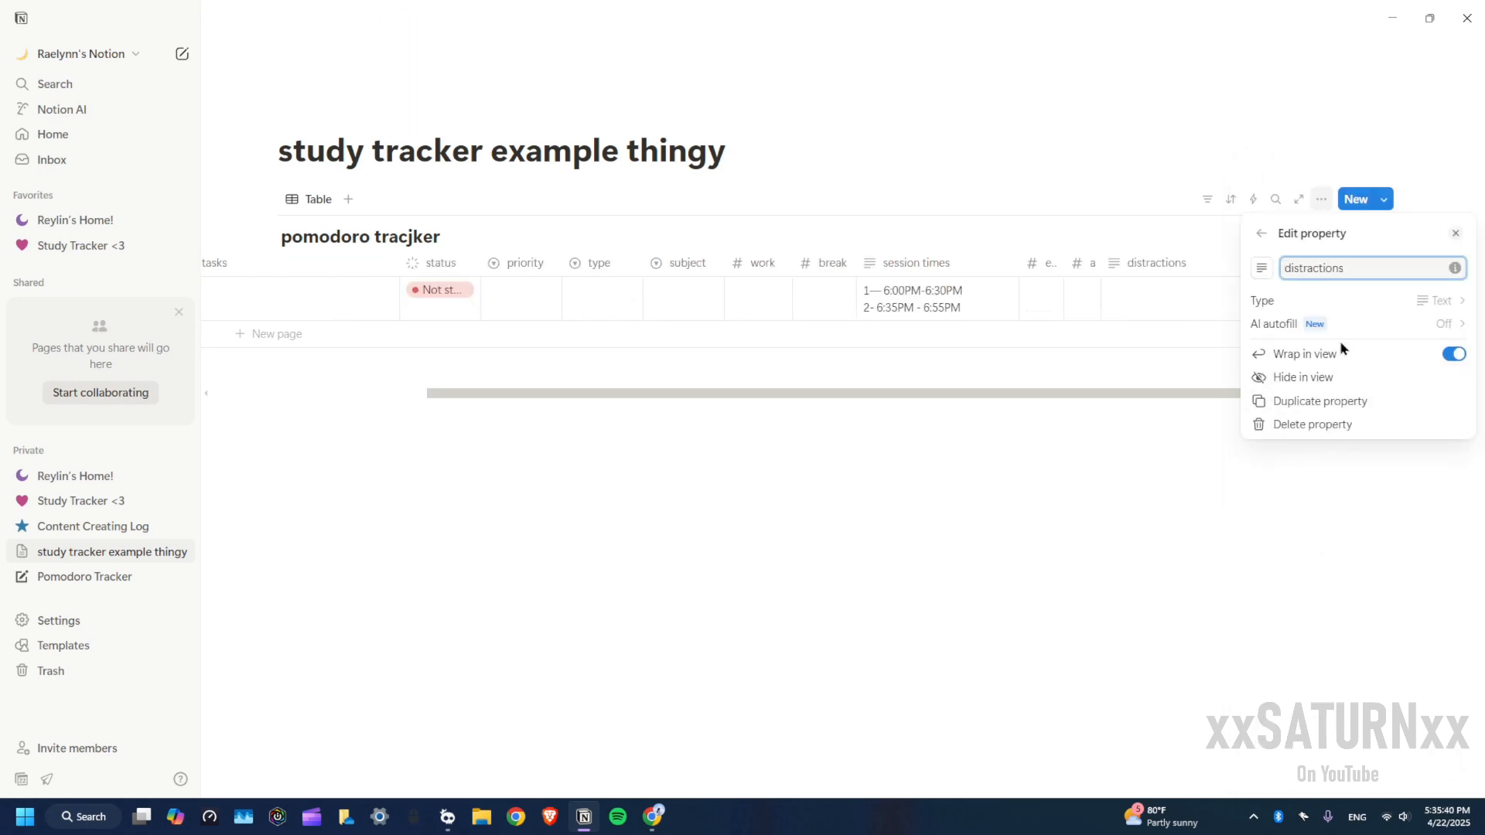
pyautogui.click(1161, 615)
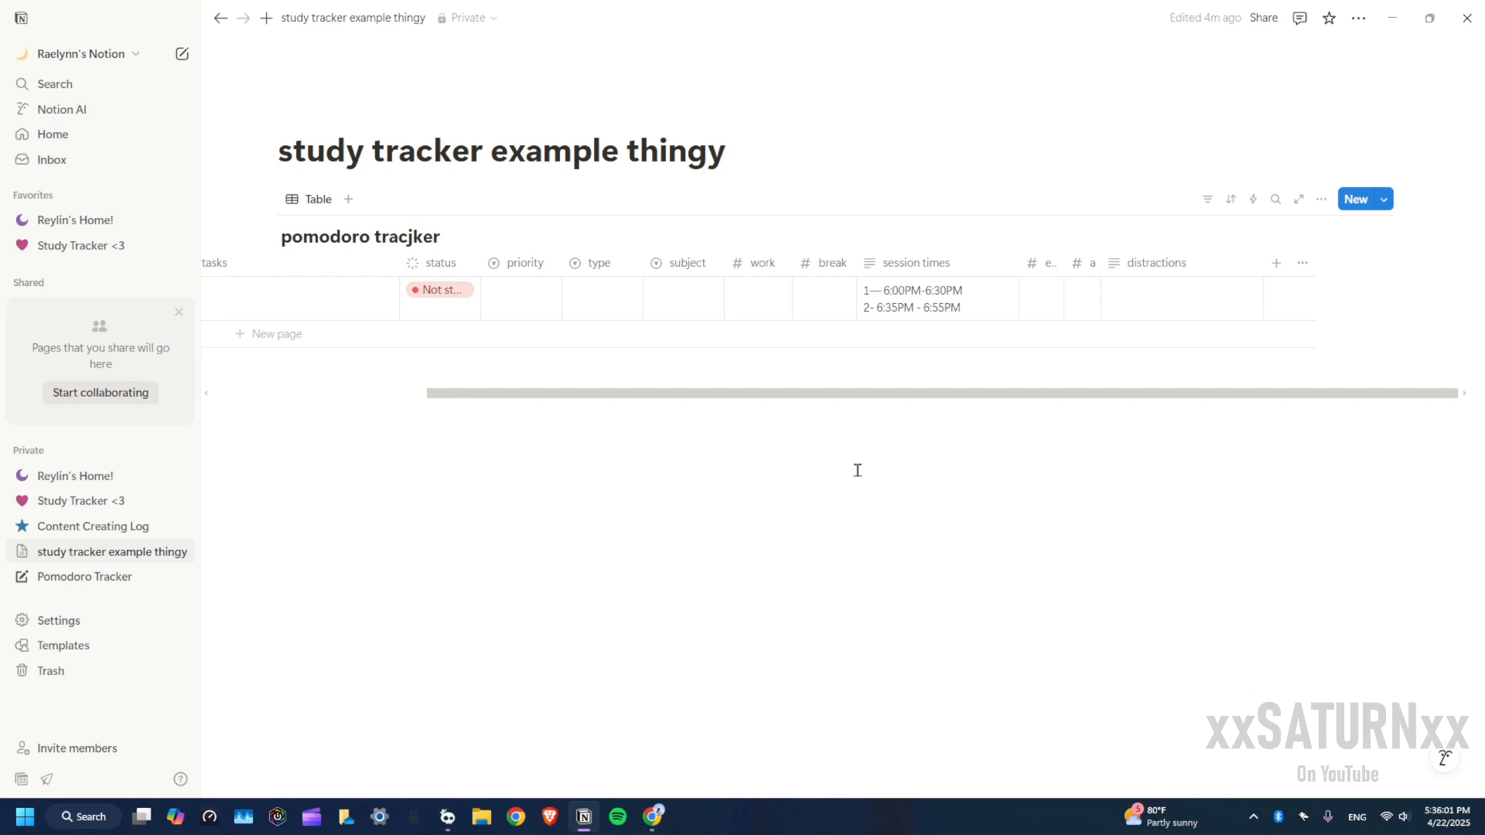
# Rename the existing table view as "full thing" and add a new table view named "todo"
pyautogui.moveTo(549, 398); pyautogui.dragTo(282, 394)
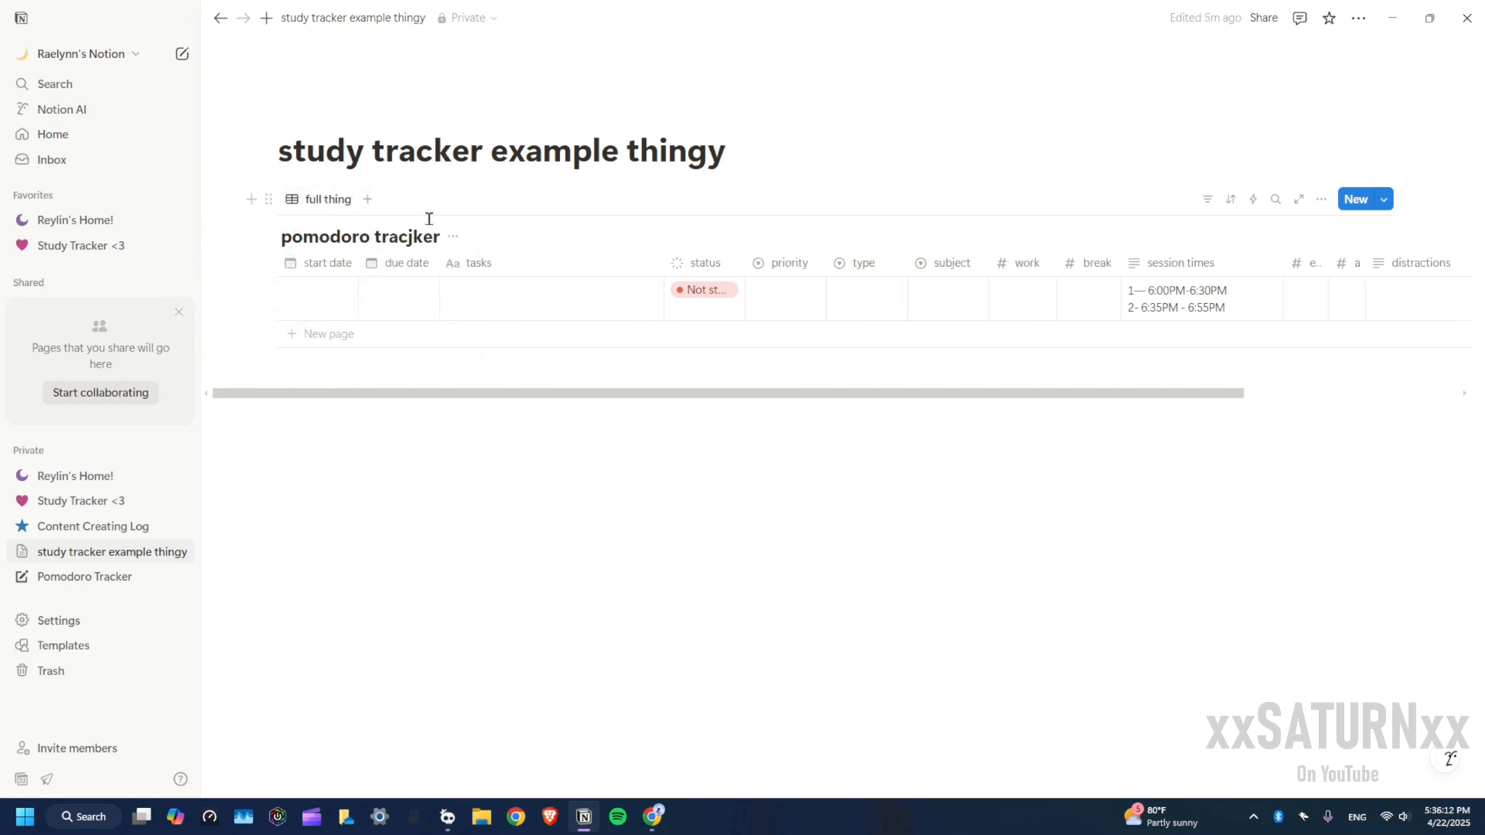
pyautogui.click(368, 199)
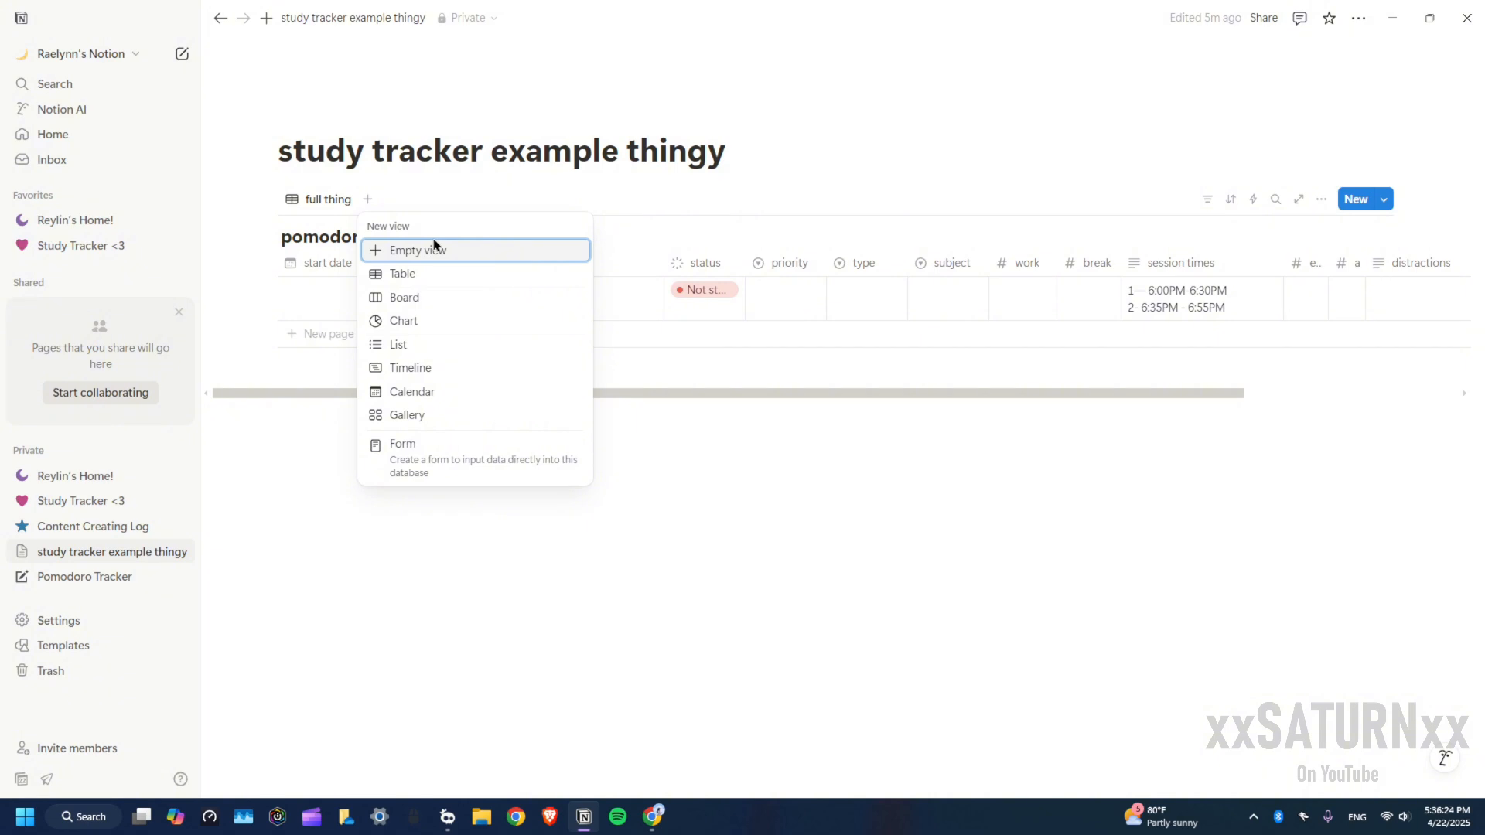
pyautogui.click(412, 252)
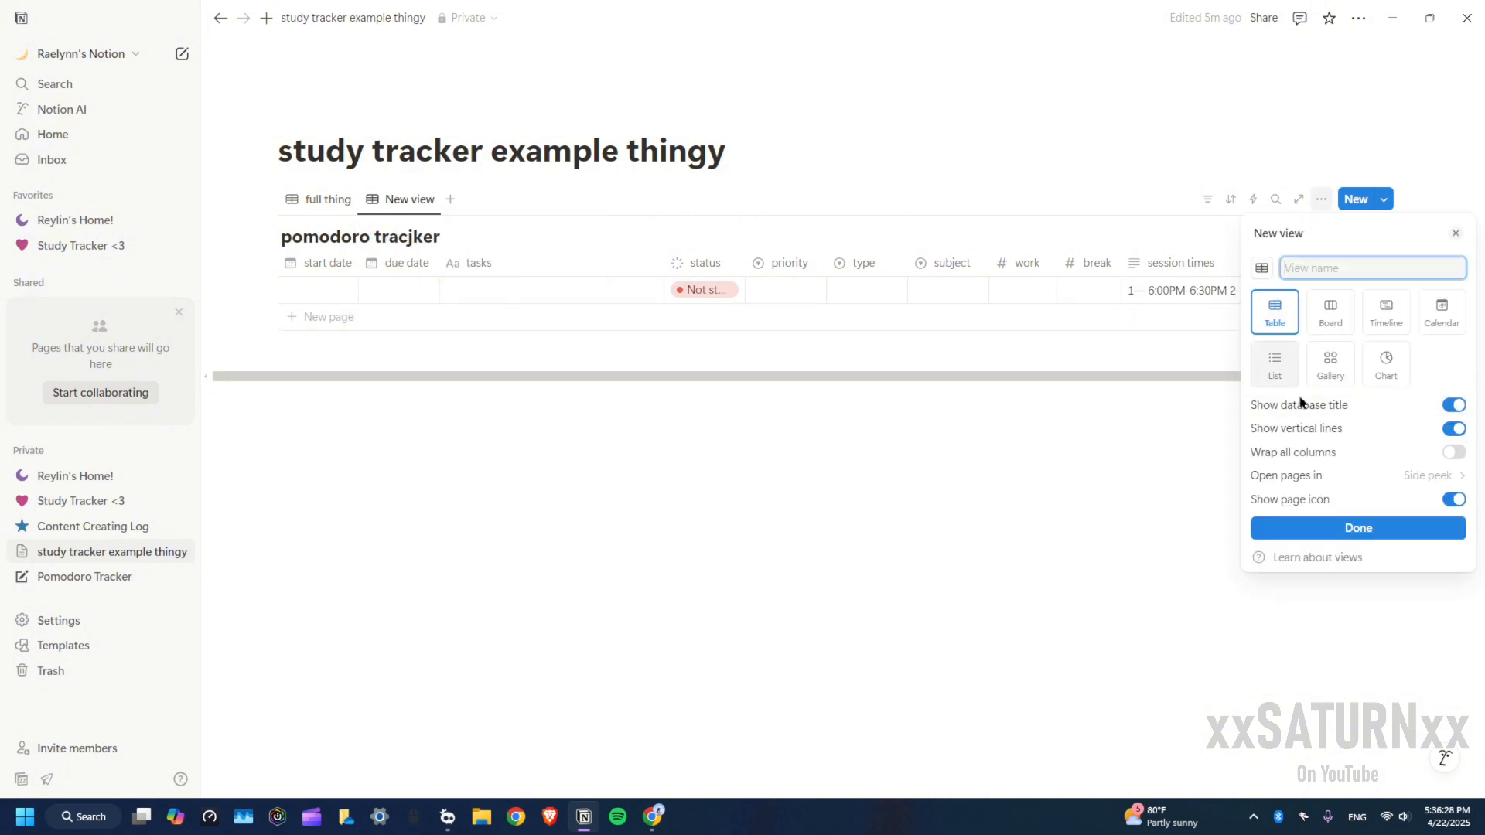
pyautogui.write('todo')
pyautogui.press('Return')
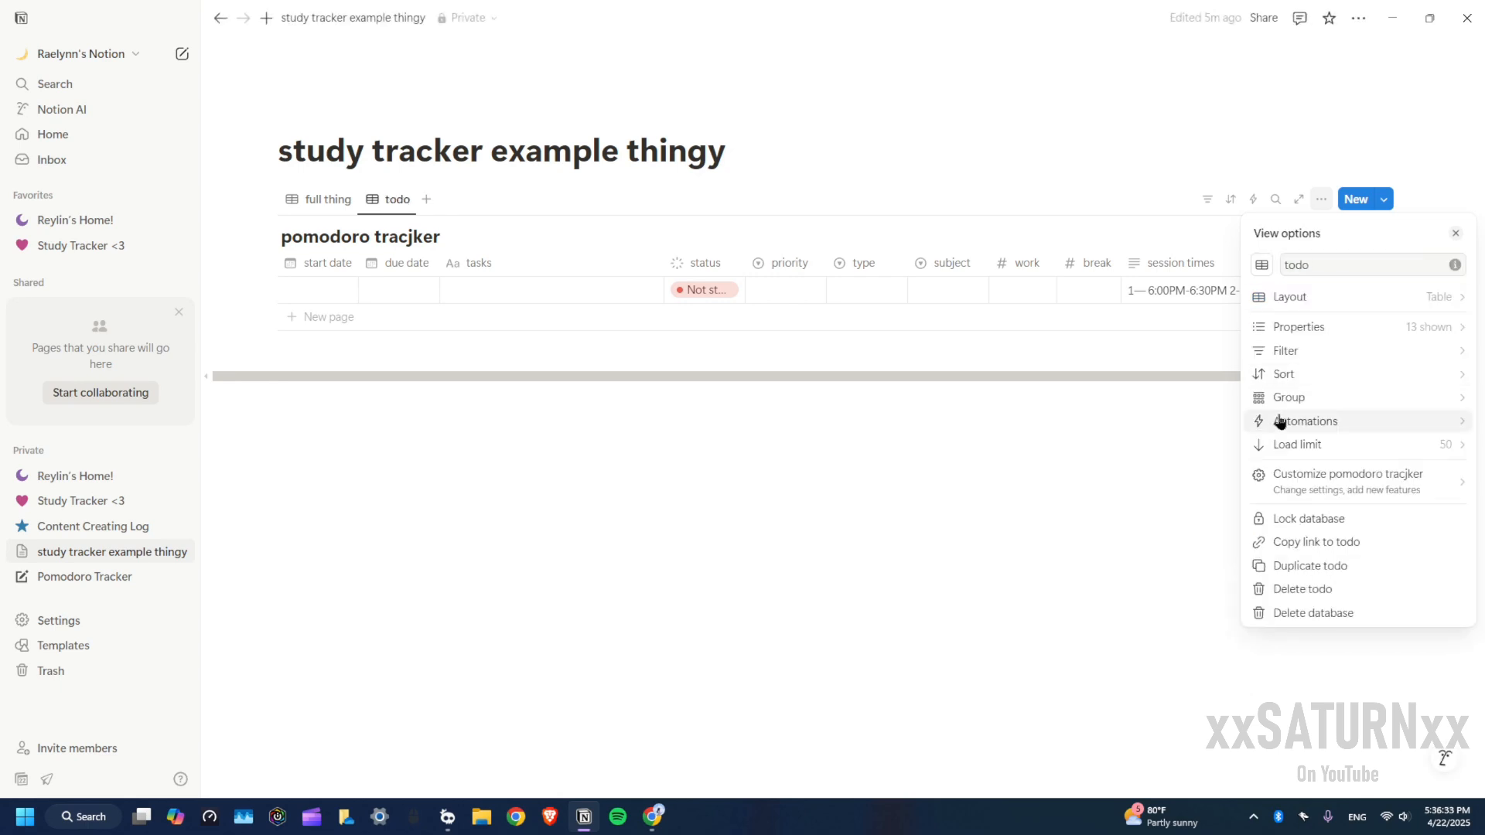
# Hide the est. blocks, act. blocks, distractions, work, break and session times properties in the todo view
pyautogui.click(1307, 329)
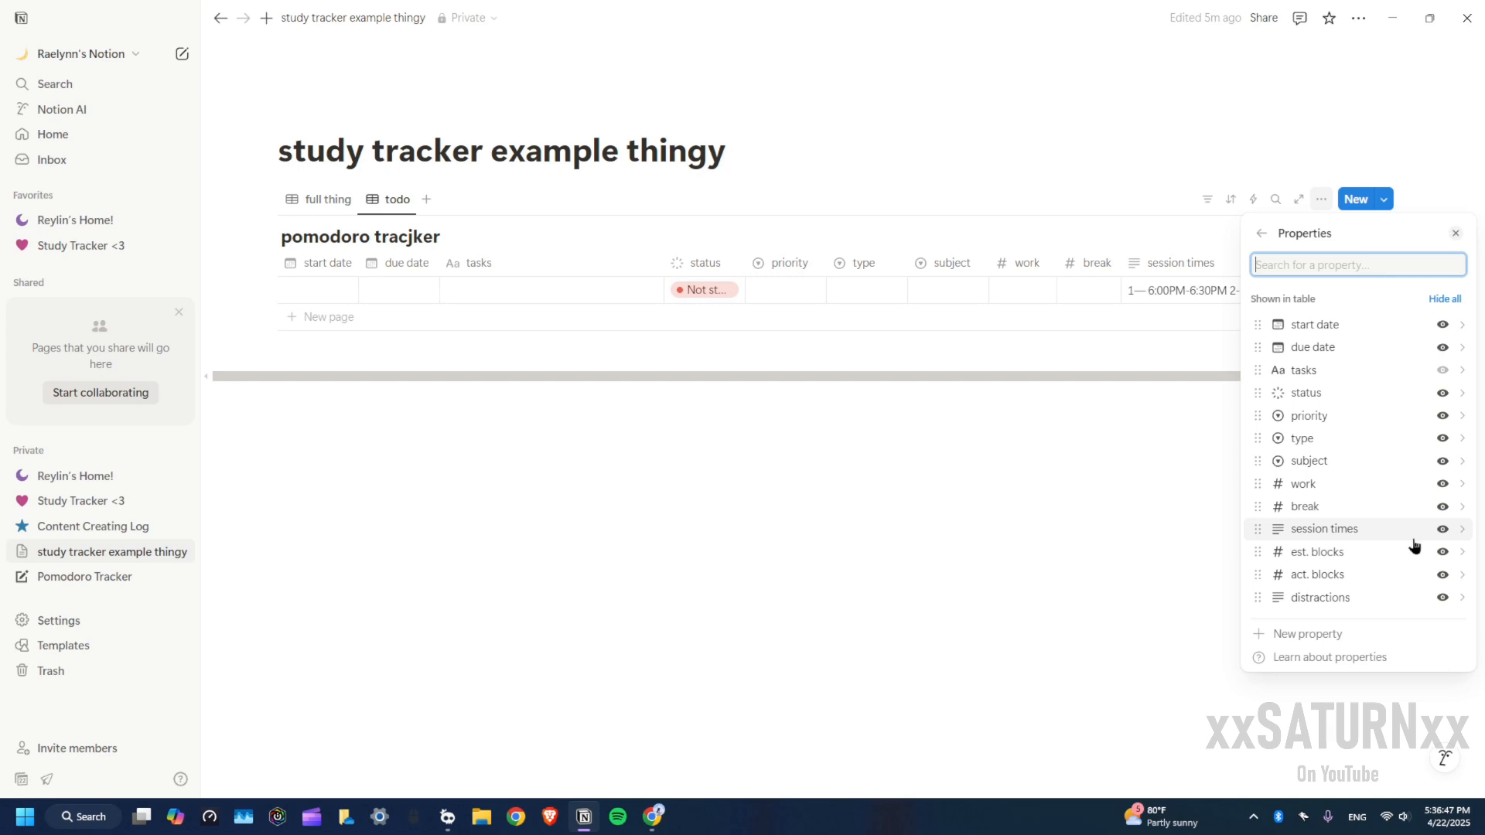
pyautogui.click(1442, 552)
pyautogui.click(1442, 552)
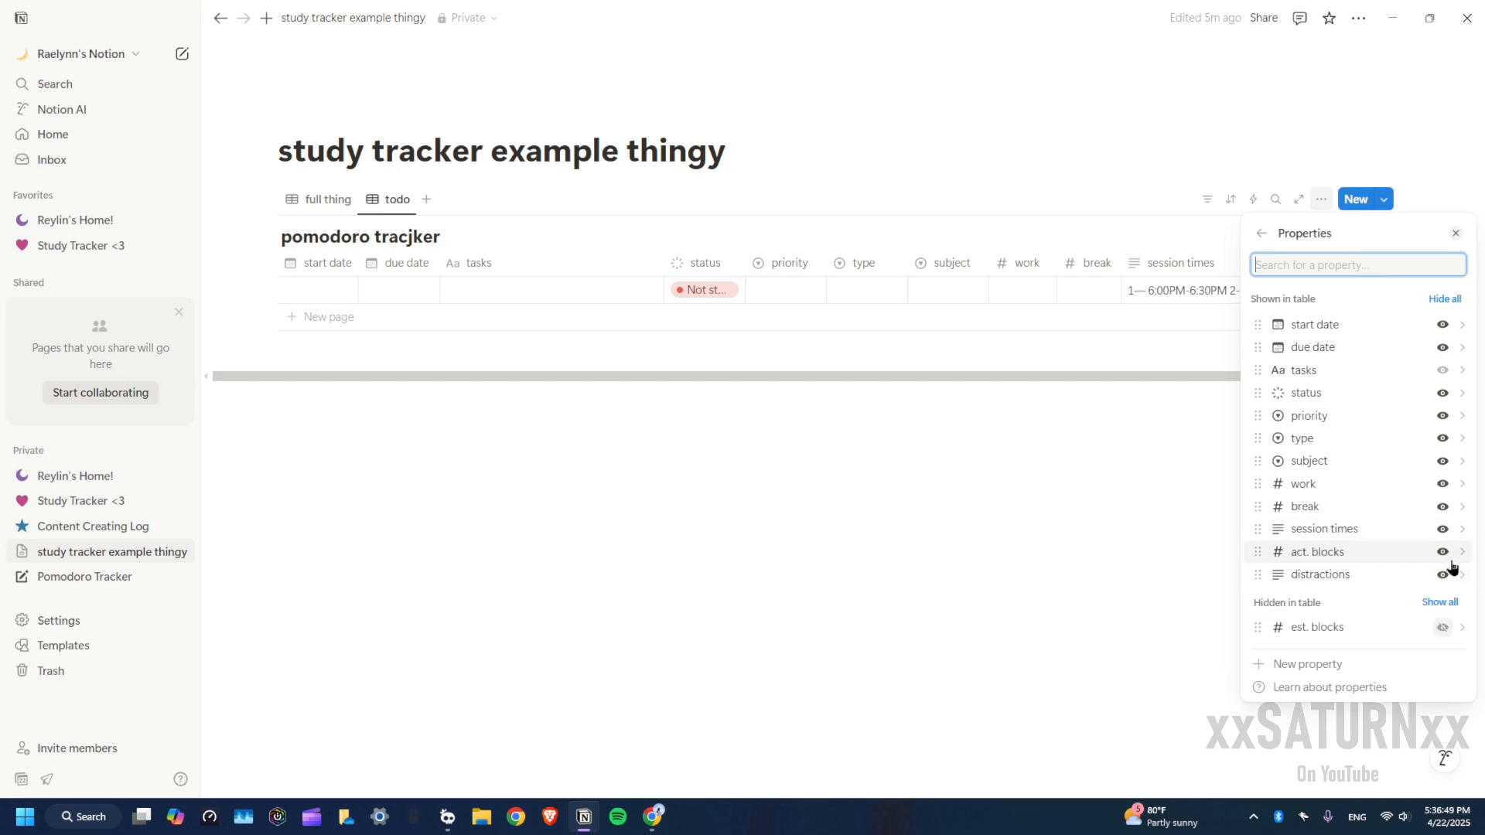
pyautogui.click(1442, 552)
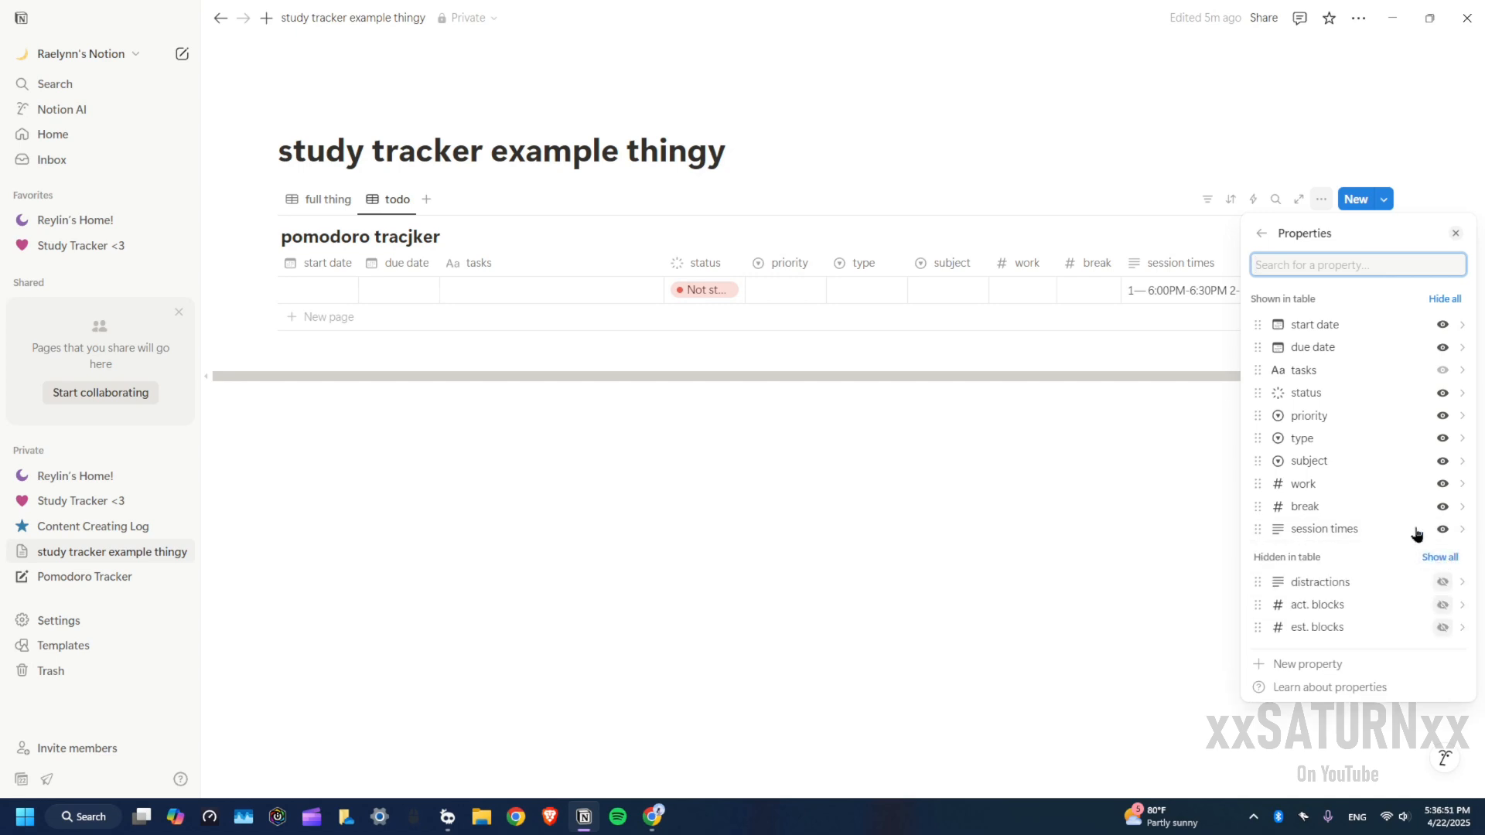
pyautogui.click(1442, 485)
pyautogui.click(1442, 484)
pyautogui.click(1443, 484)
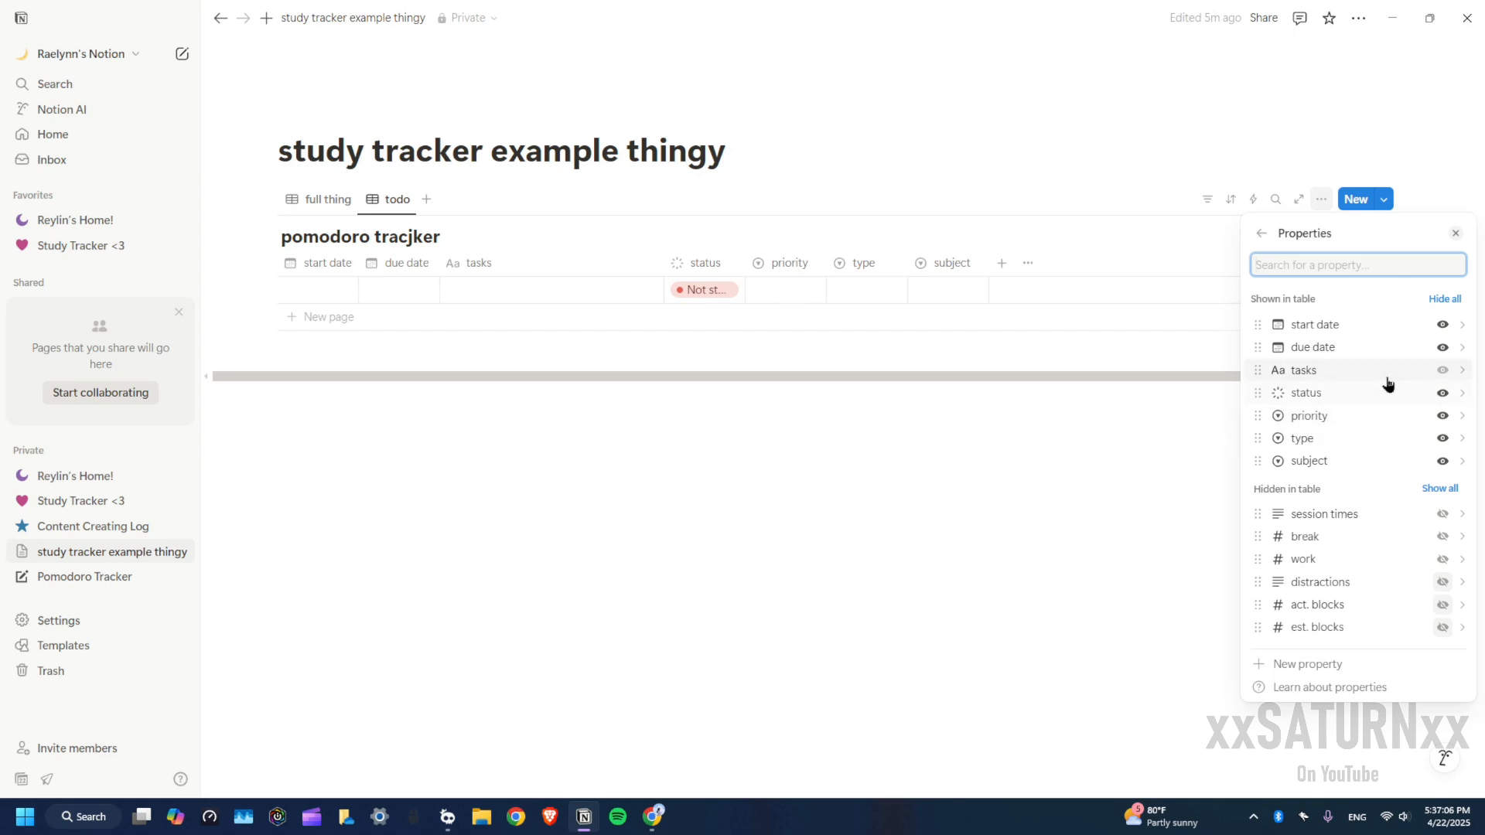
pyautogui.click(1008, 619)
# Add a table view named "rtimes" to the database and show all hidden properties in it
pyautogui.click(426, 199)
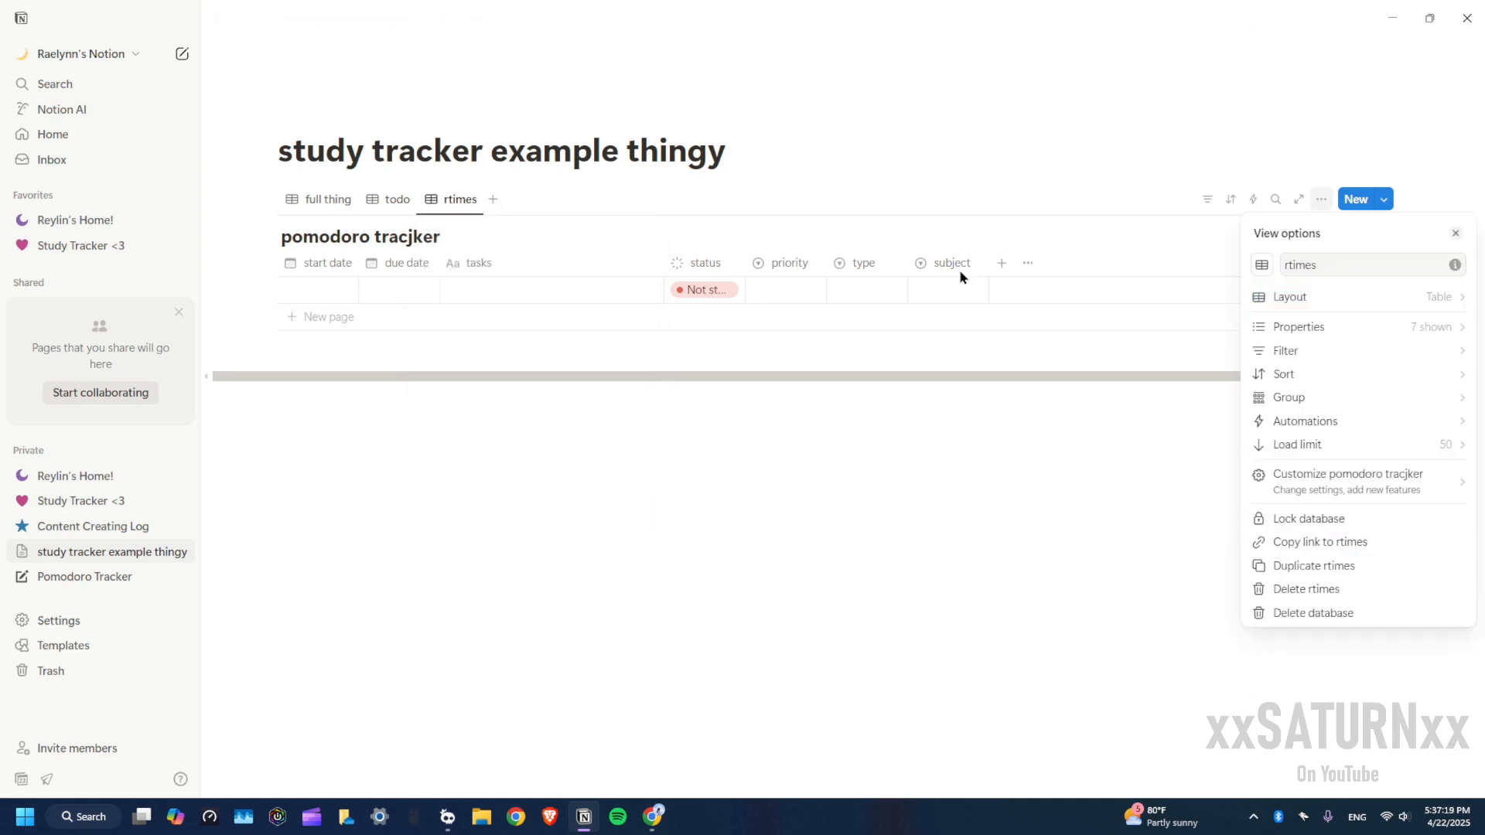
pyautogui.click(1288, 325)
pyautogui.click(1438, 488)
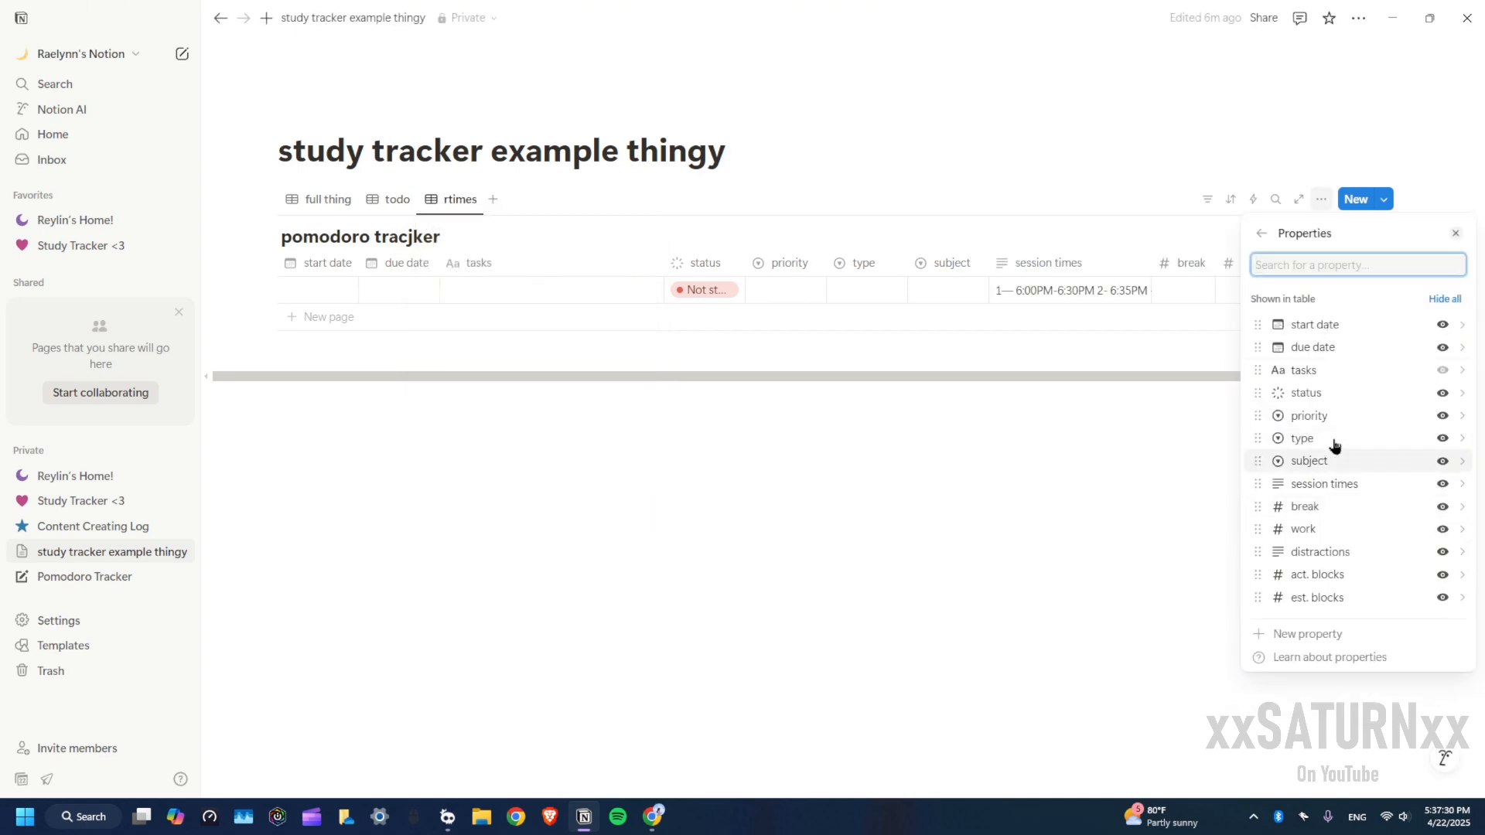
# Hide the status, type and subject properties in the rtimes view
pyautogui.click(1443, 392)
pyautogui.click(1441, 416)
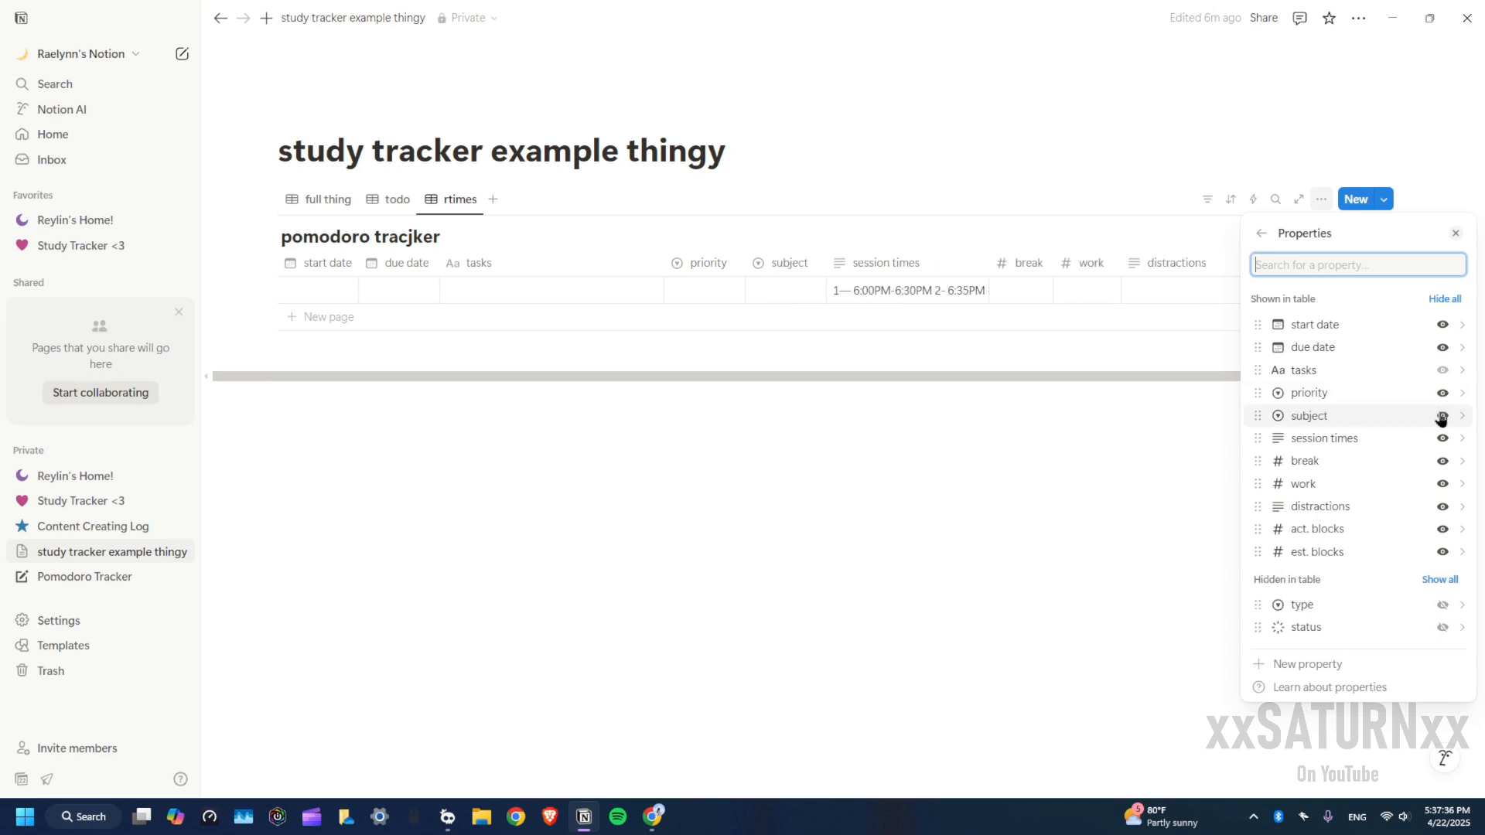
pyautogui.click(1441, 418)
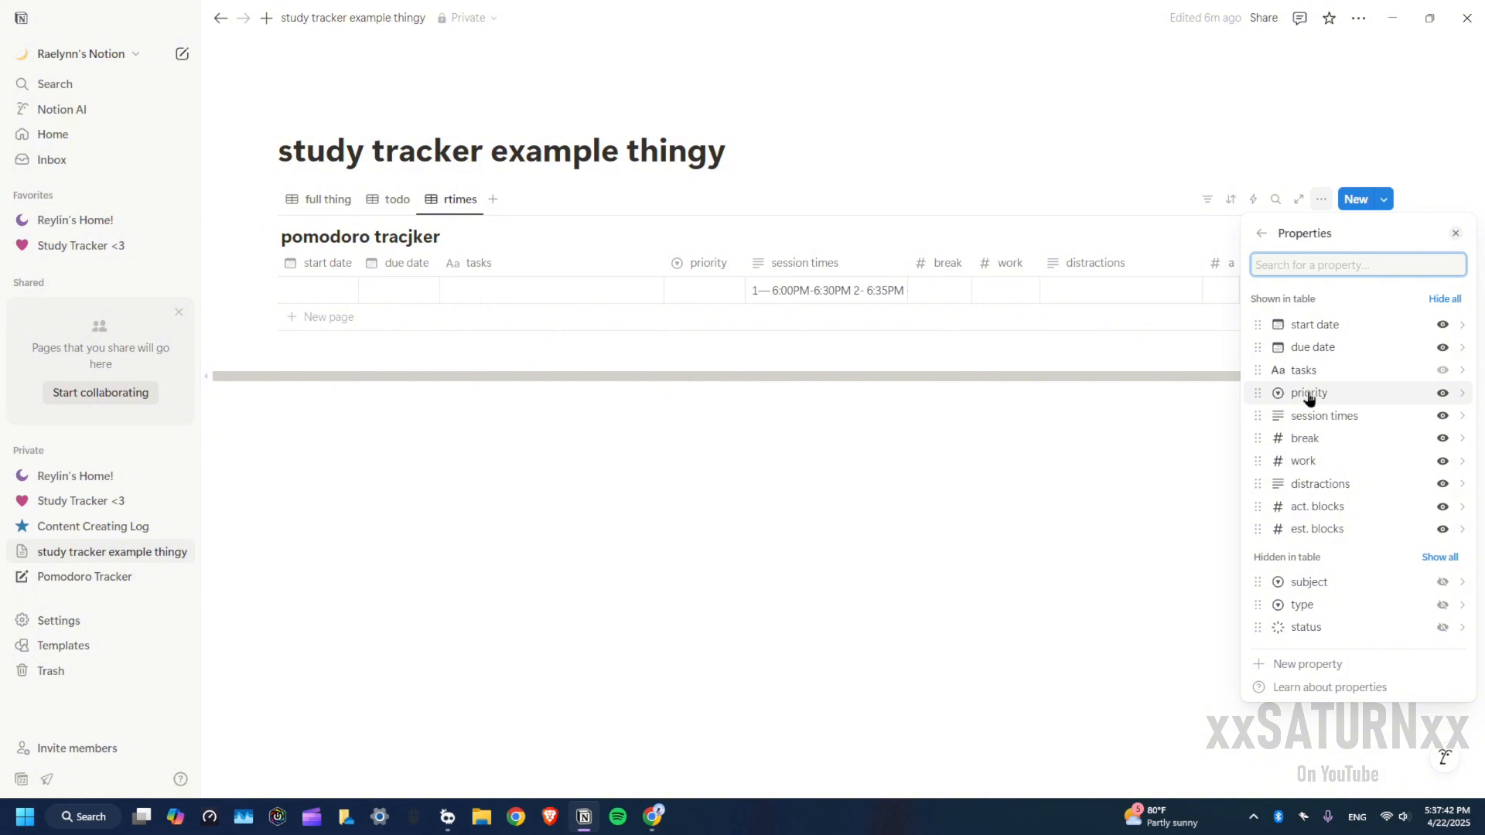
pyautogui.click(946, 501)
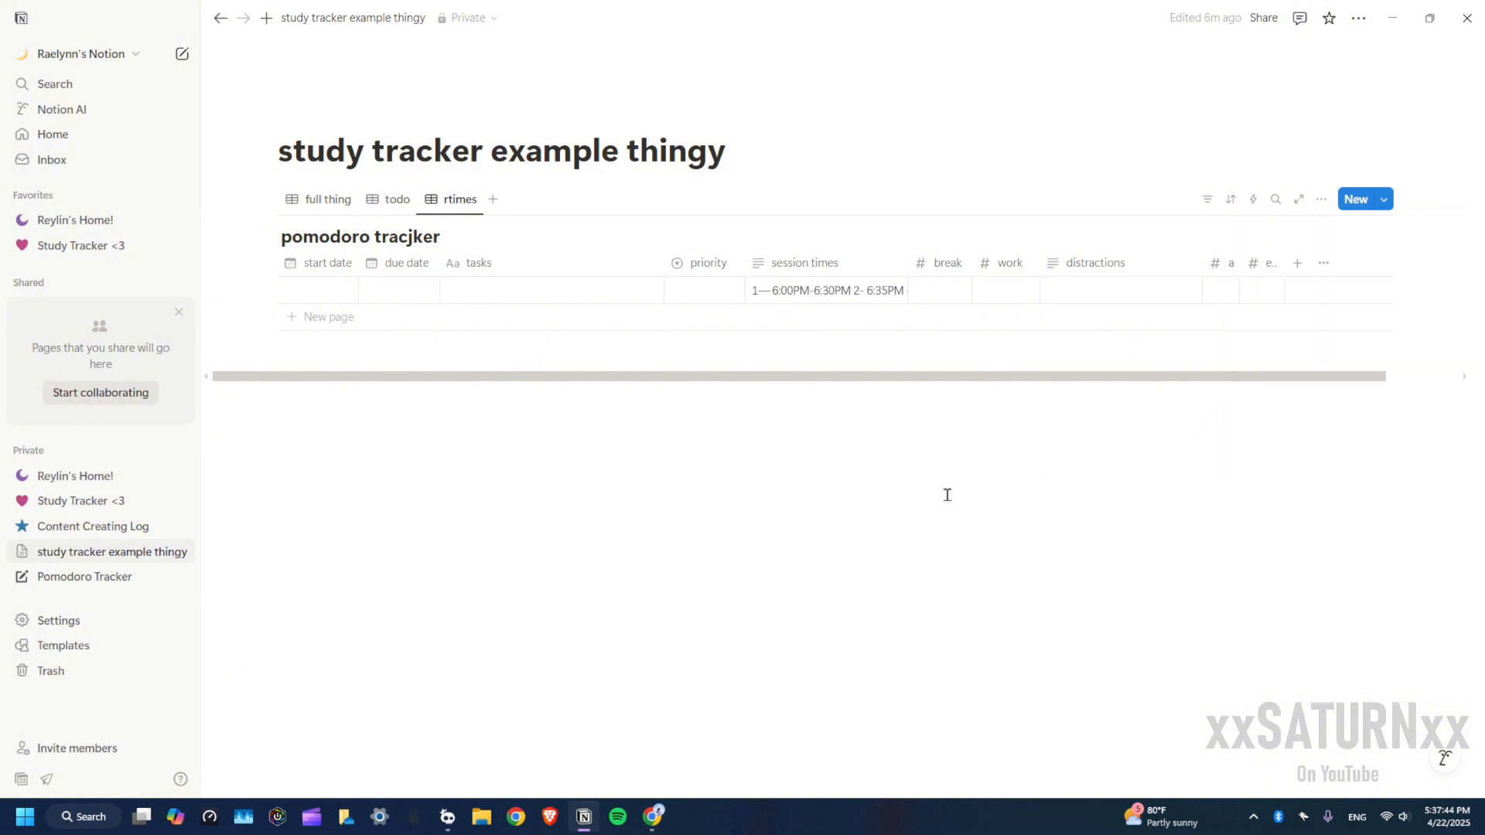
# In the rtimes view, move the priority column to the end and the distractions column directly before it
pyautogui.click(382, 210)
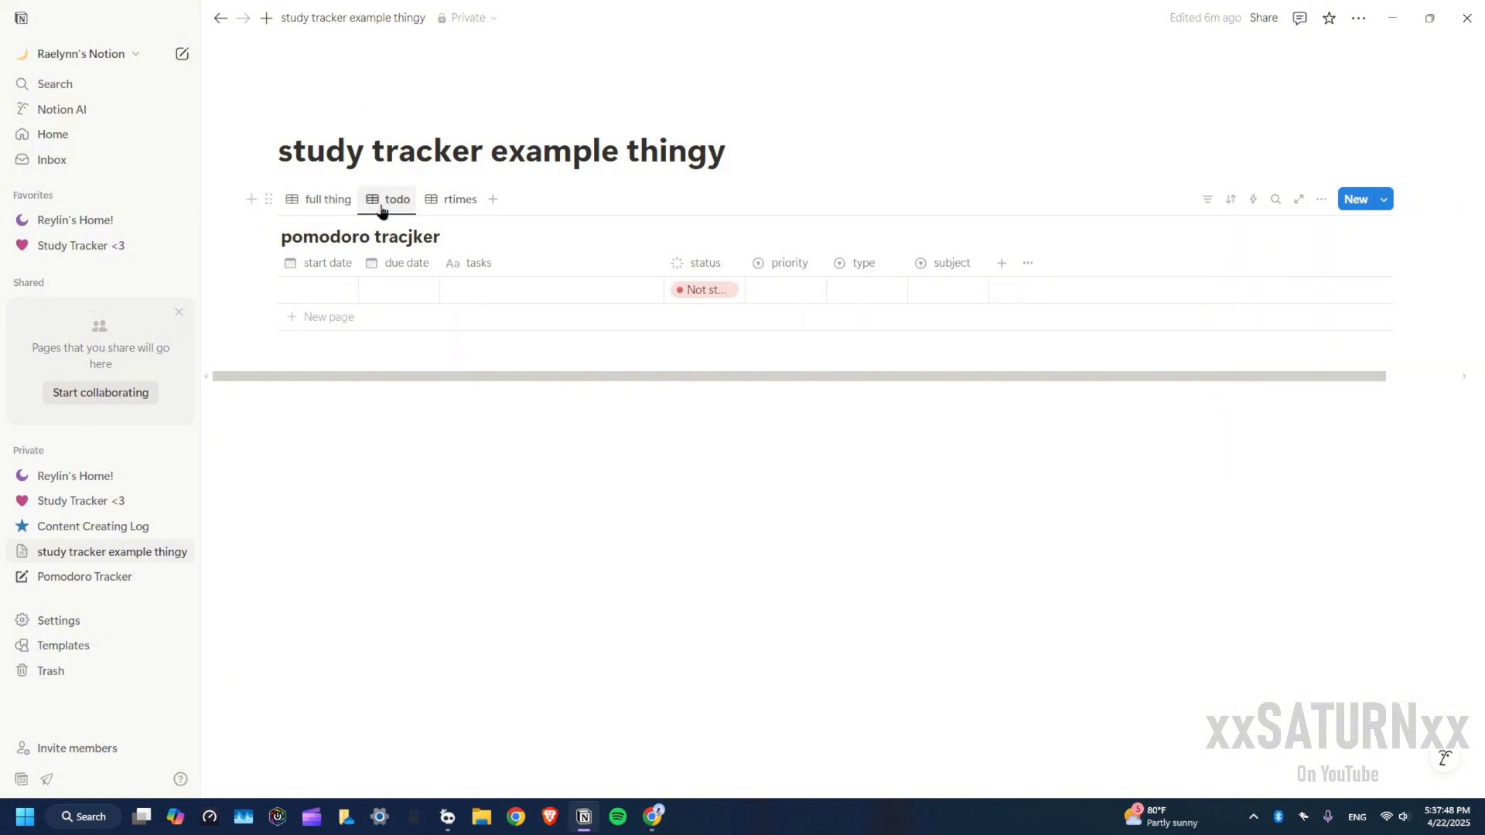
pyautogui.click(454, 202)
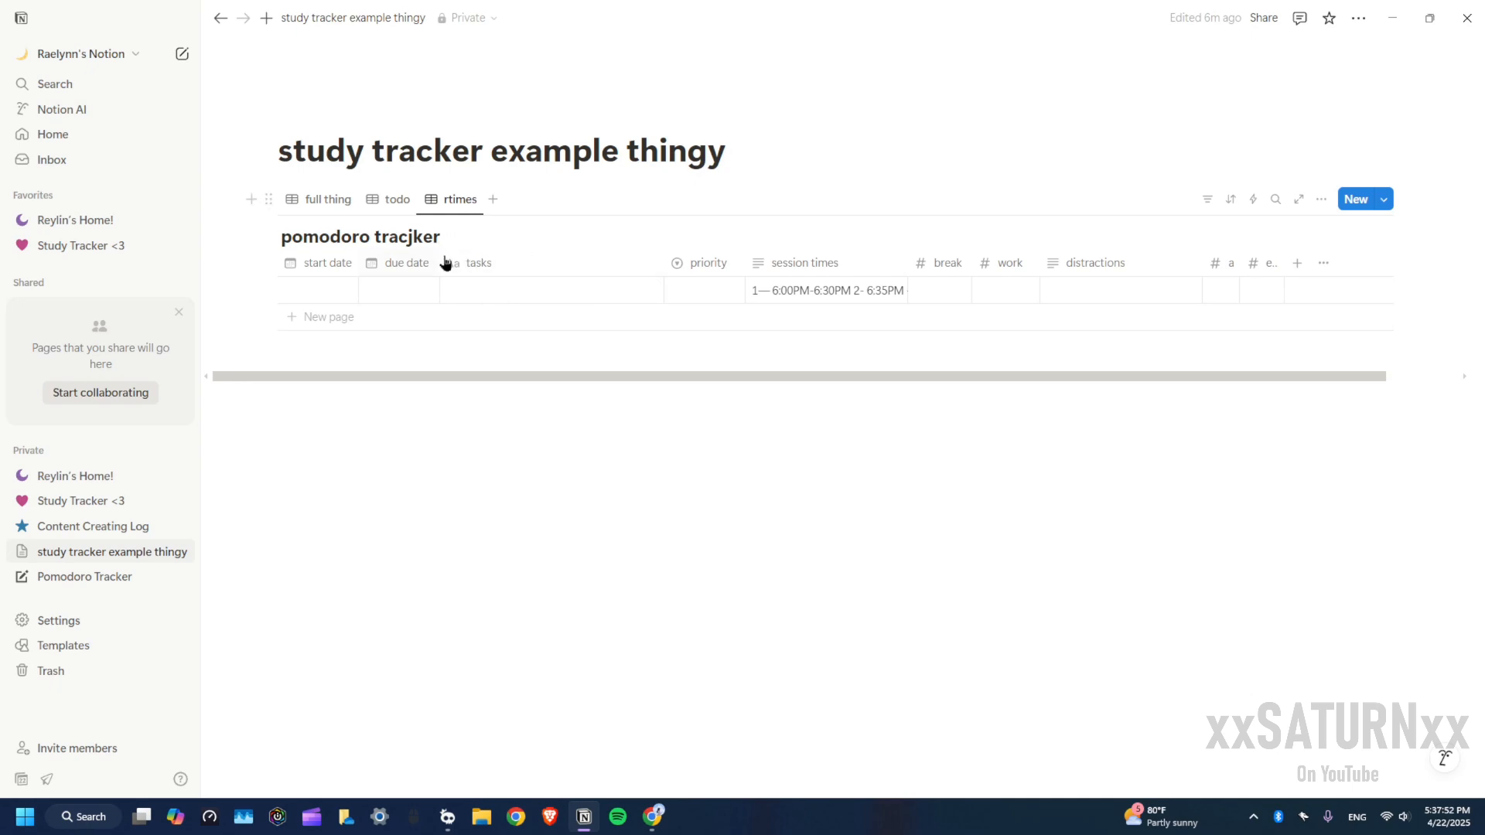
pyautogui.moveTo(707, 263); pyautogui.dragTo(1441, 279)
pyautogui.moveTo(917, 266); pyautogui.dragTo(1056, 257)
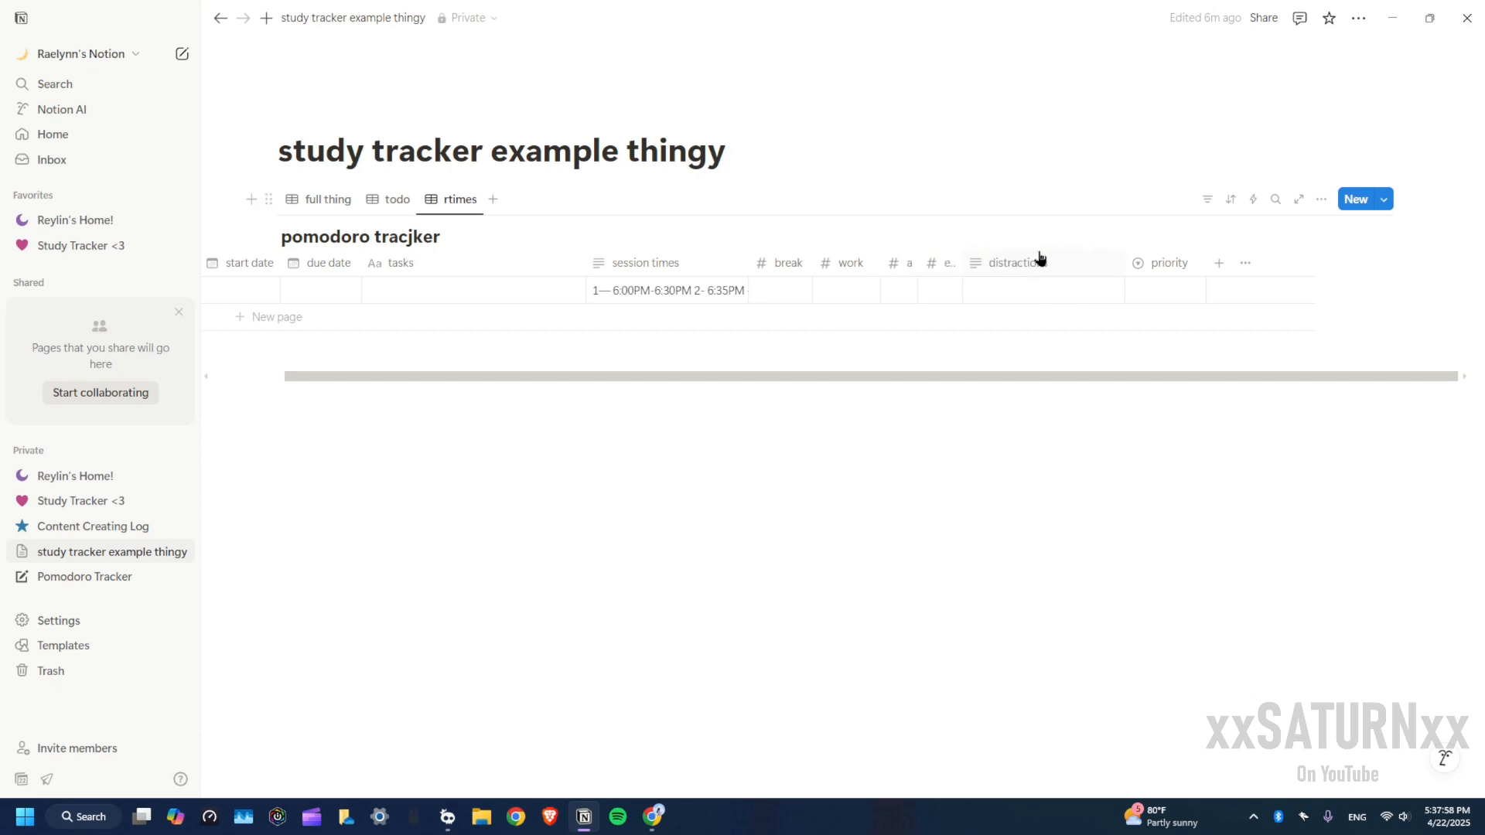
# Open the Study Tracker <3 page and examine the layout of its Pomodoro Session, Details and Music sections
pyautogui.moveTo(680, 379); pyautogui.dragTo(507, 386)
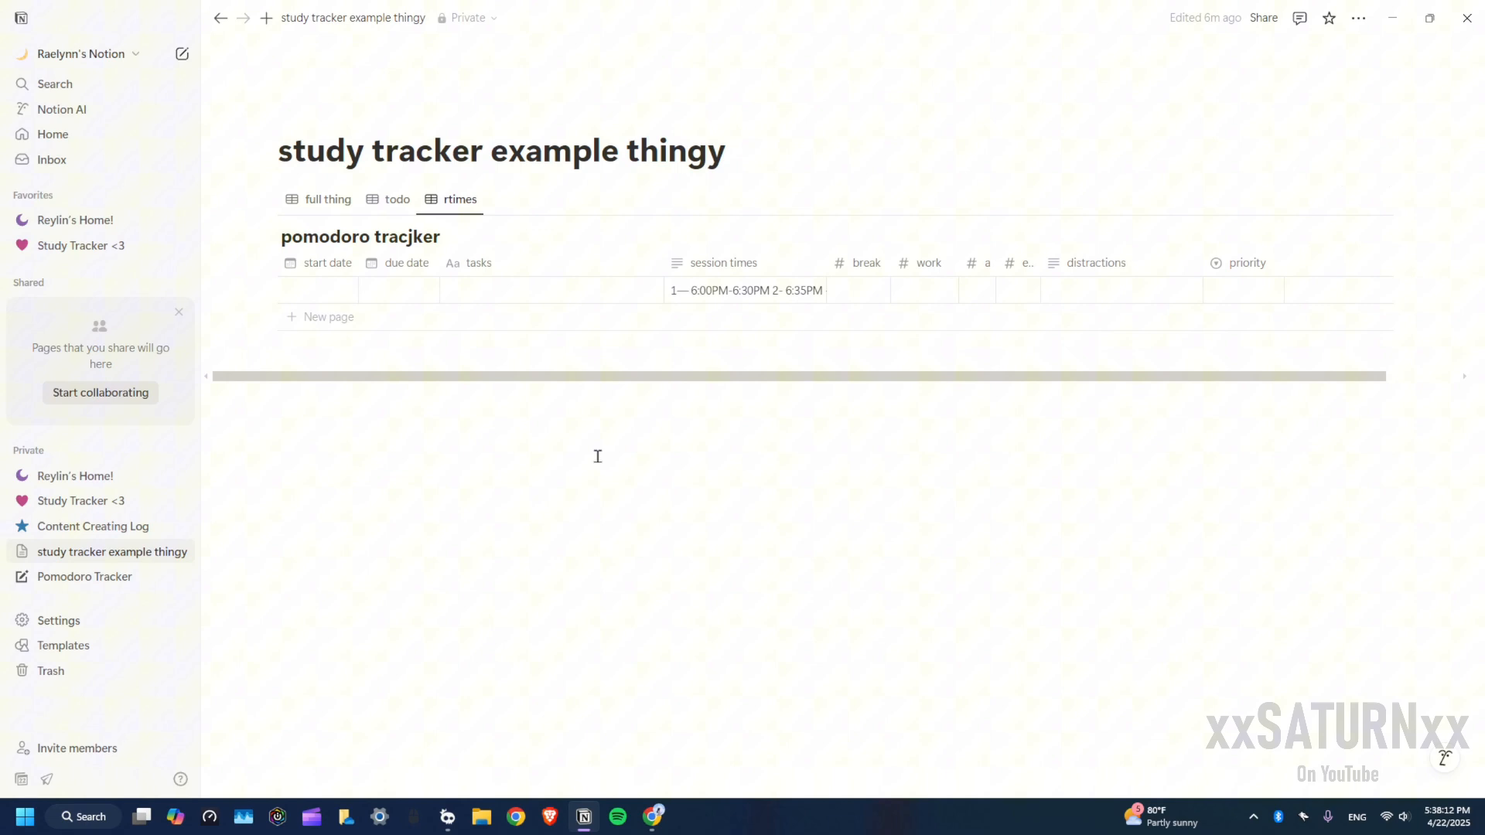
pyautogui.click(643, 515)
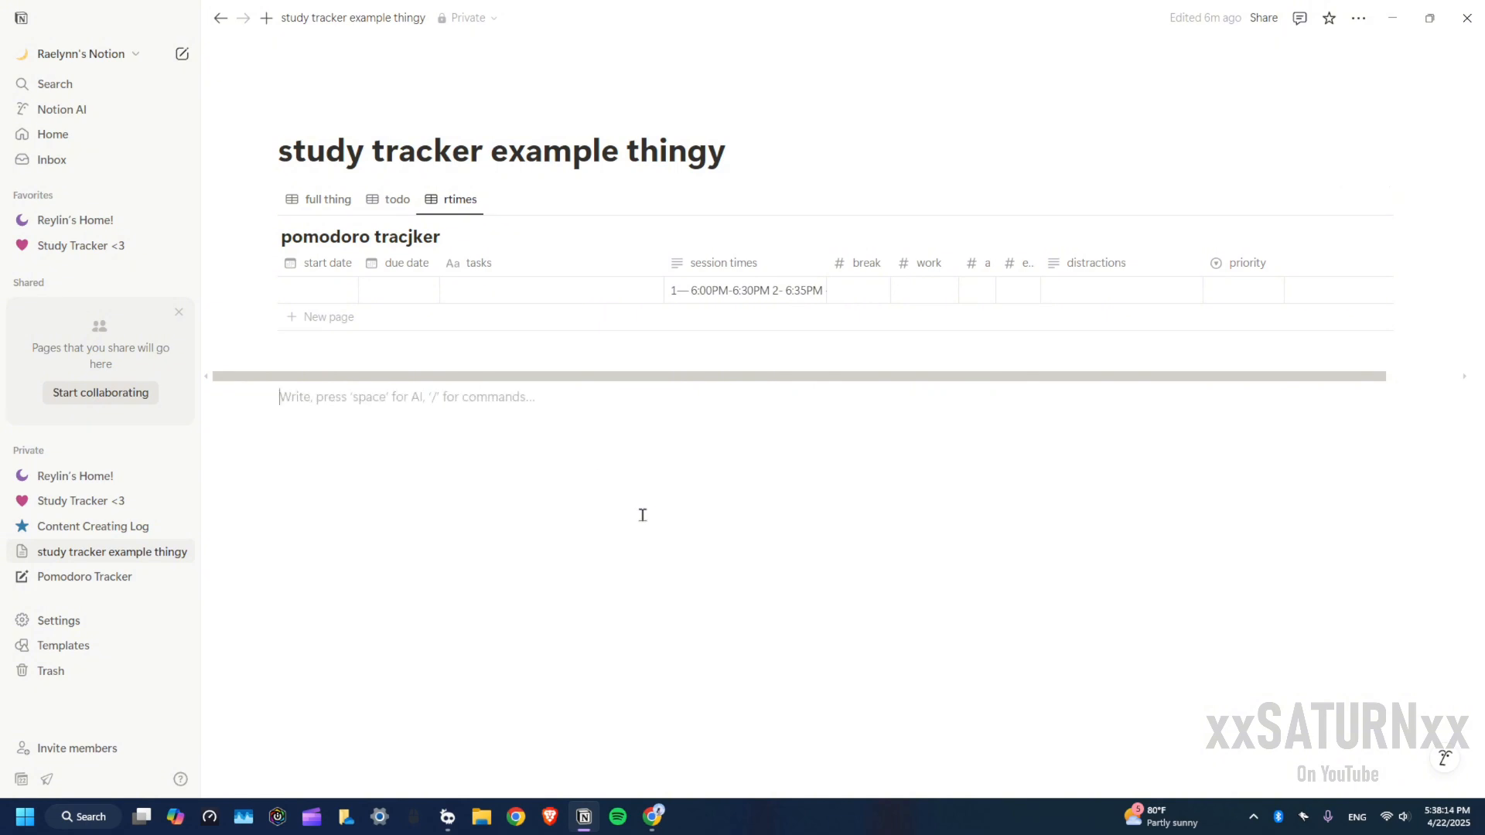
pyautogui.click(55, 502)
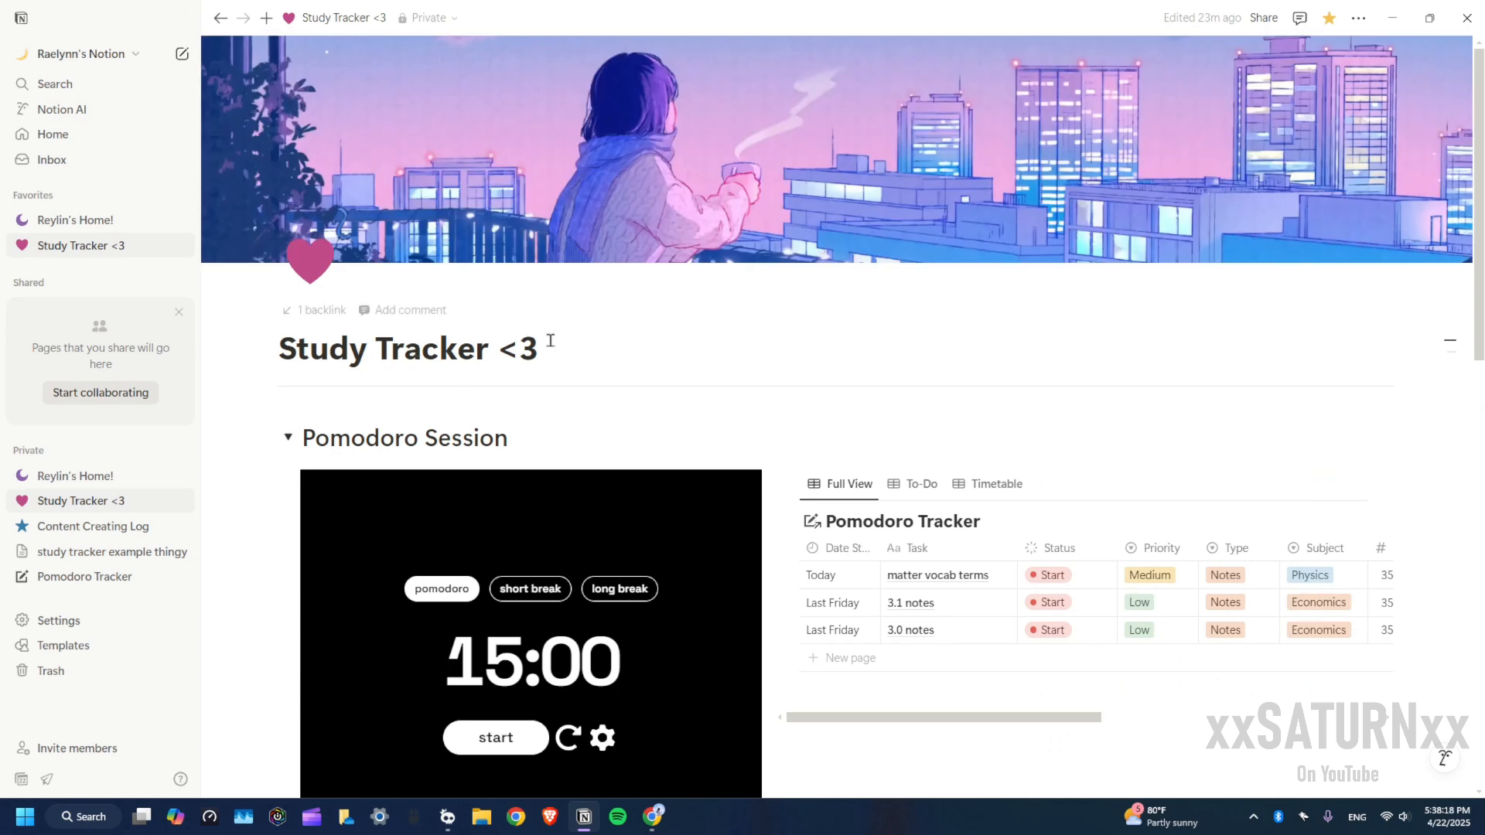
pyautogui.scroll(-3, 788, 441)
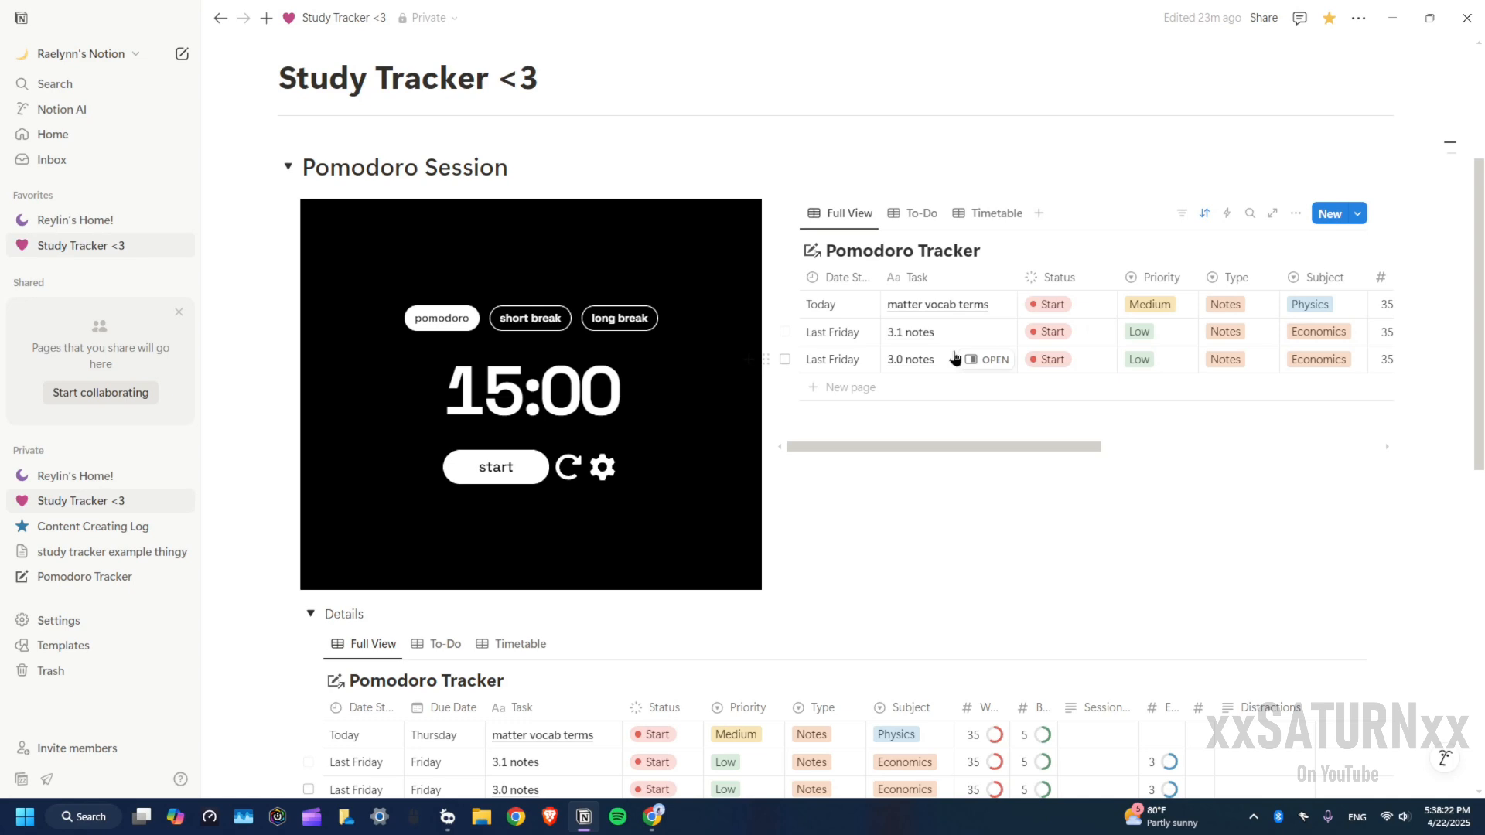
pyautogui.moveTo(748, 276)
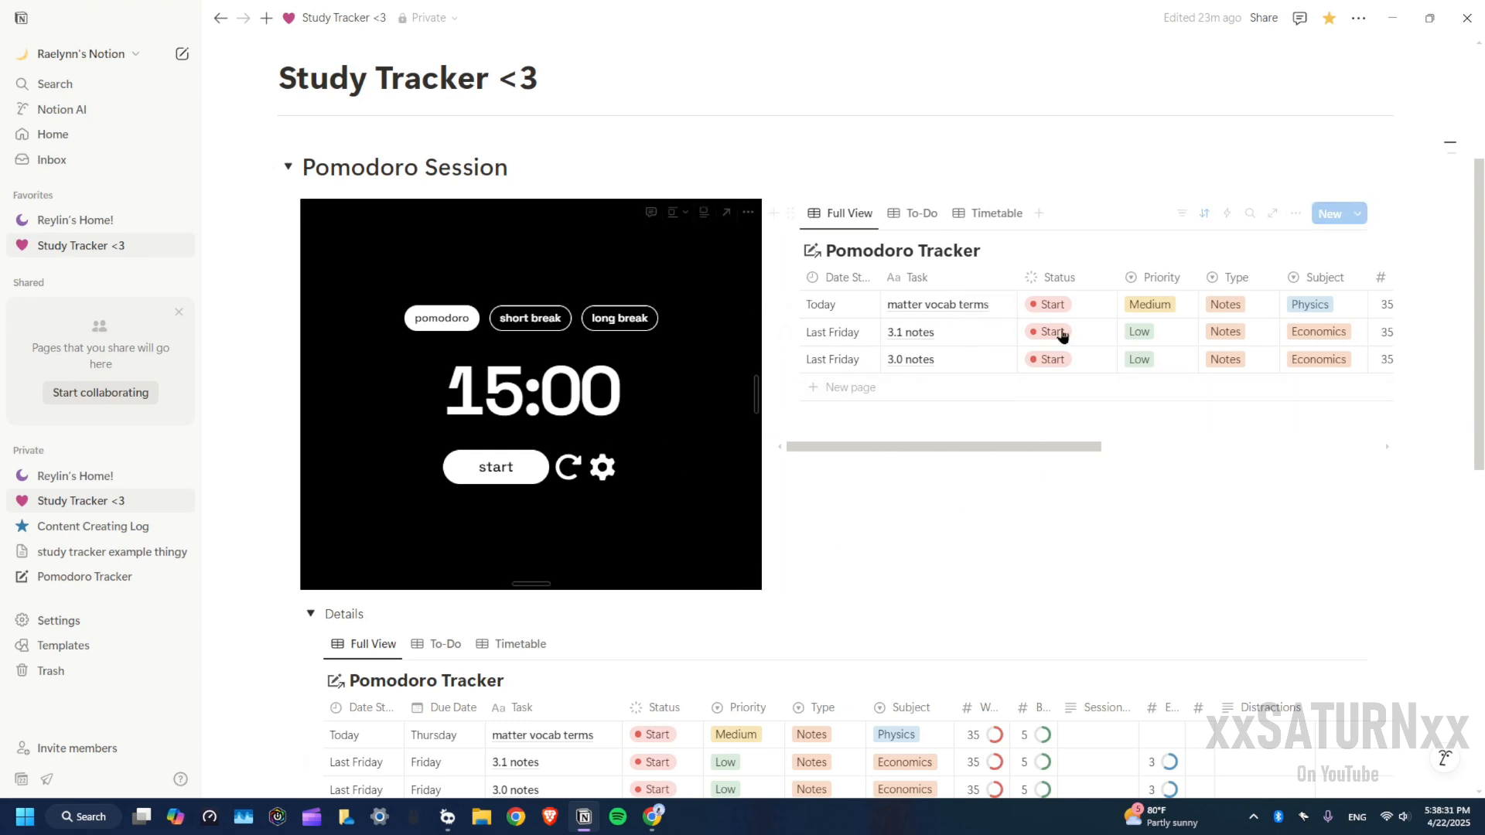
pyautogui.scroll(-5, 875, 559)
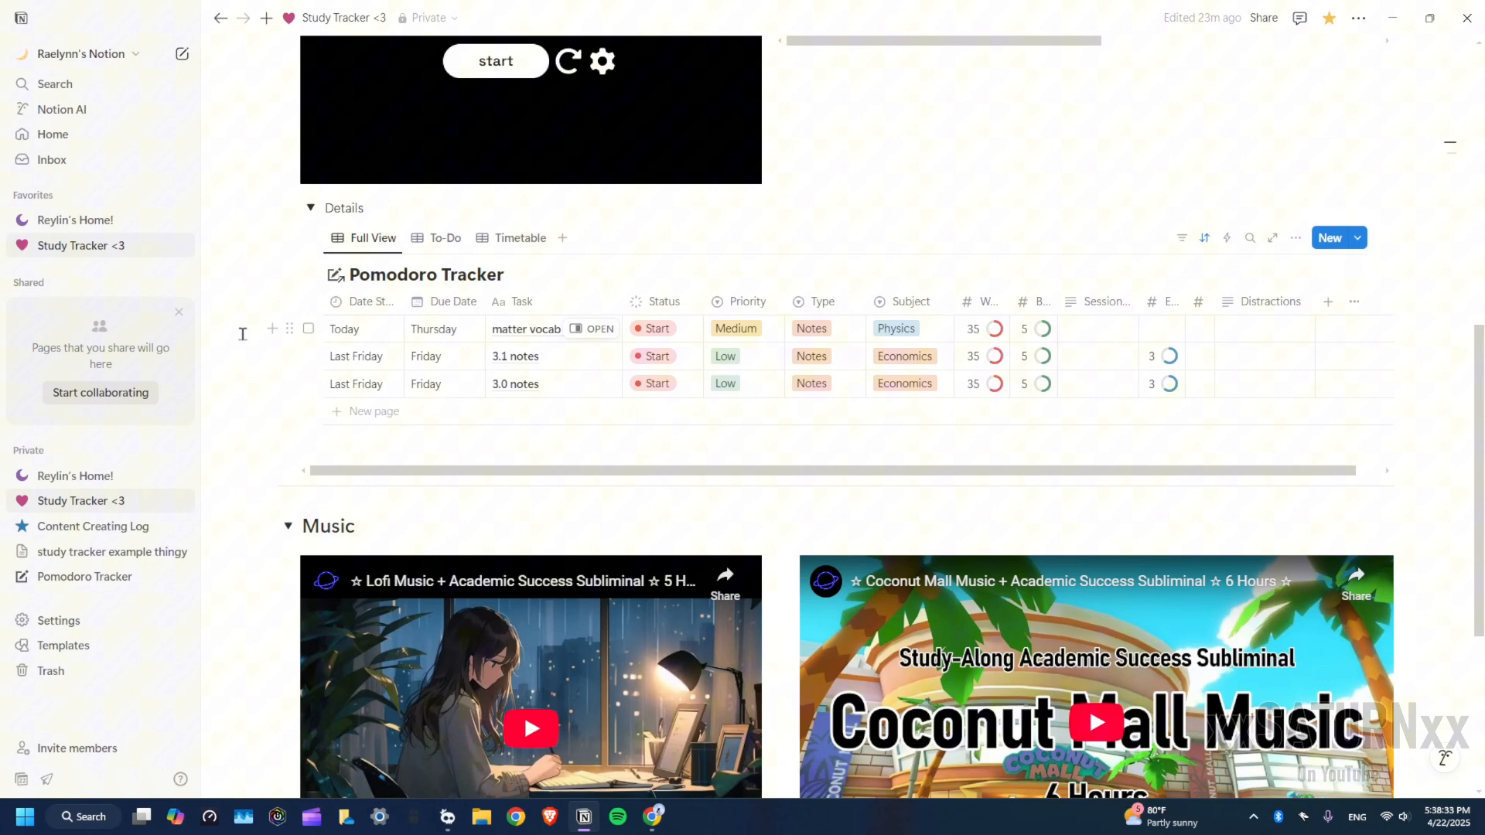
pyautogui.scroll(-5, 591, 455)
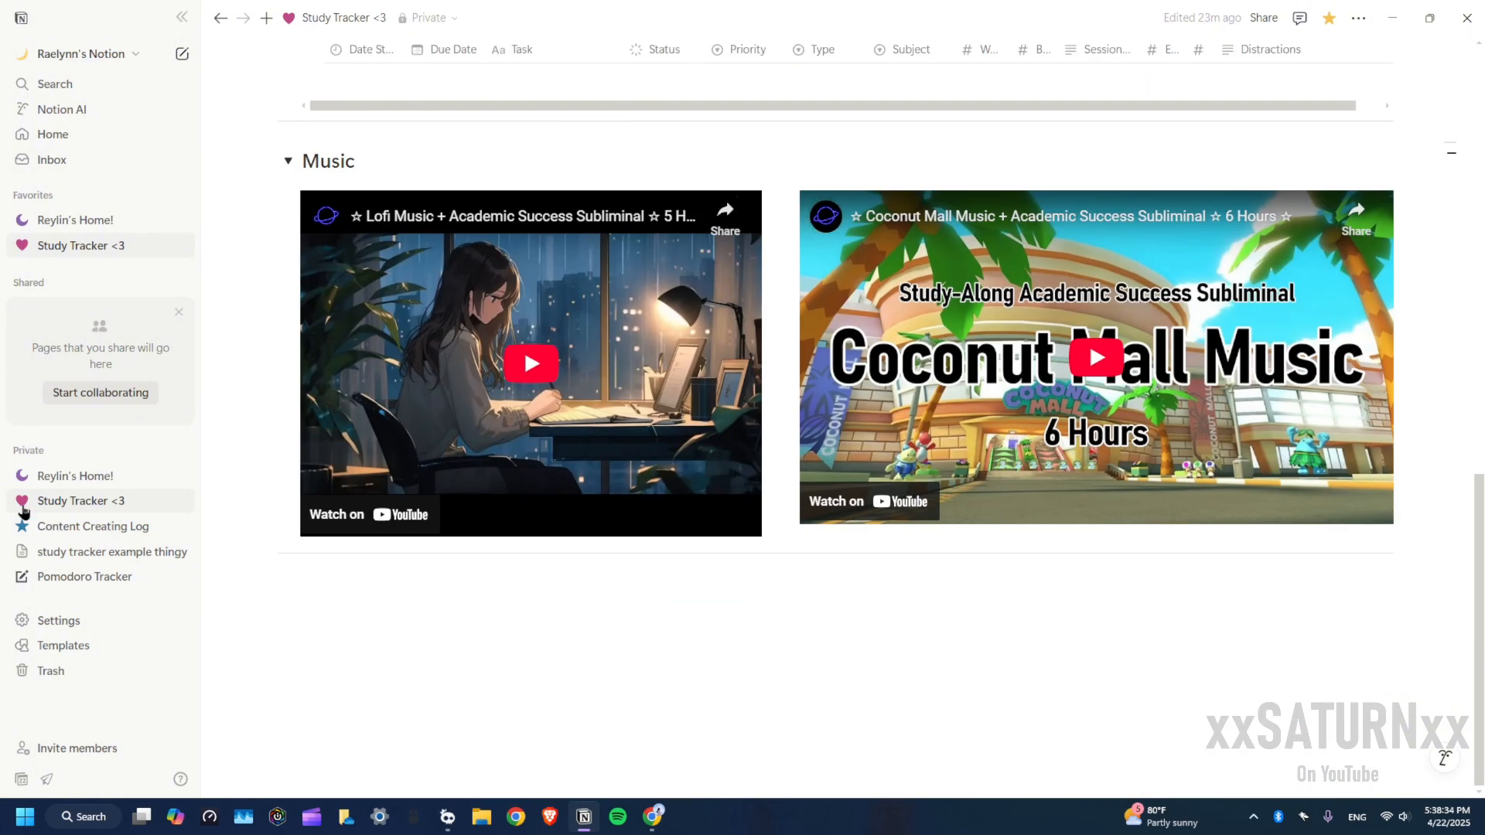
# On the study tracker example thingy page, add a "pomodoro tracker" toggle and a 2-column block below the database
pyautogui.click(67, 553)
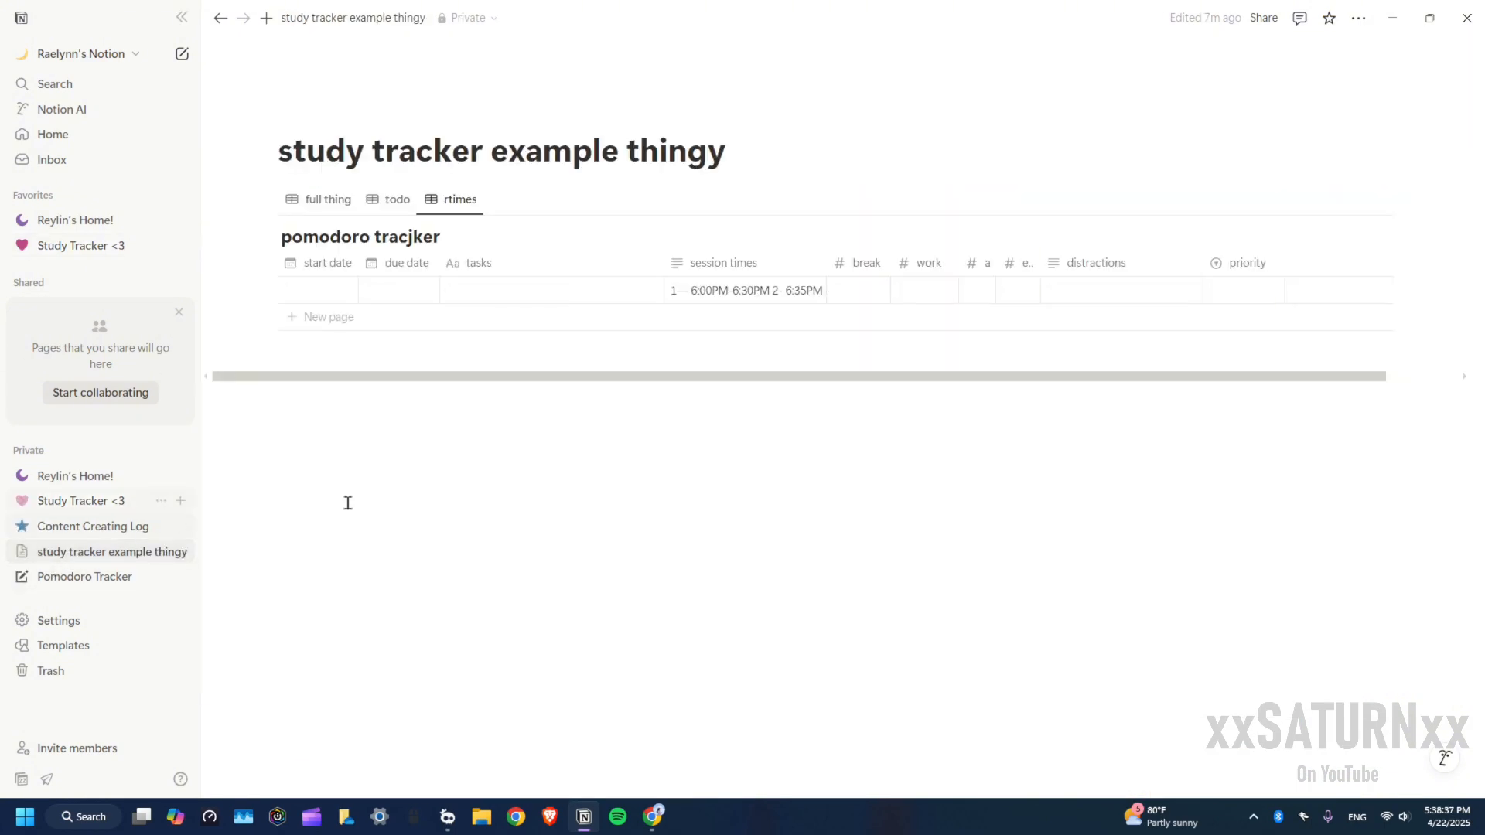
pyautogui.click(330, 481)
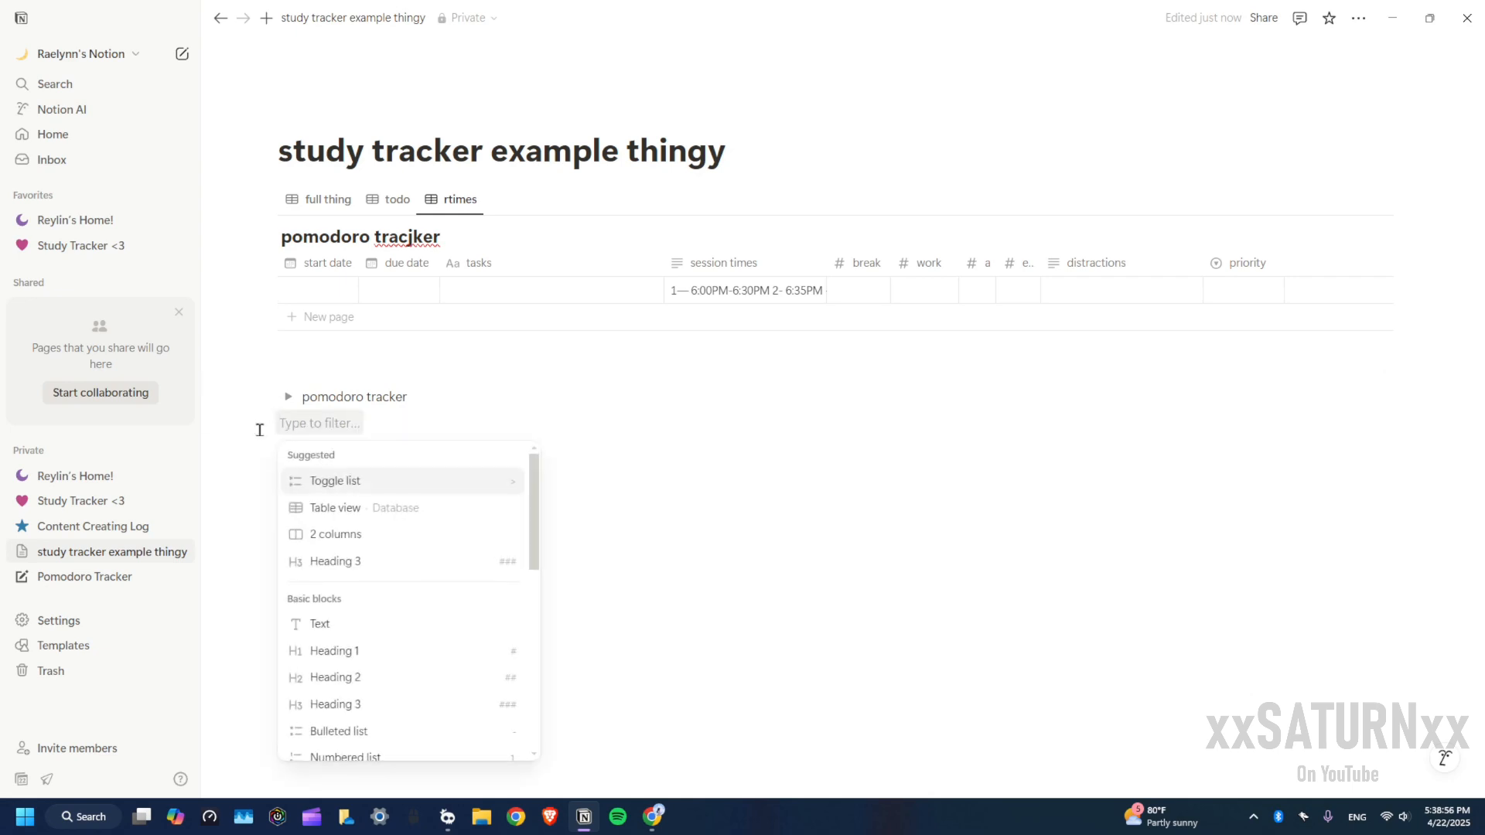
pyautogui.click(394, 528)
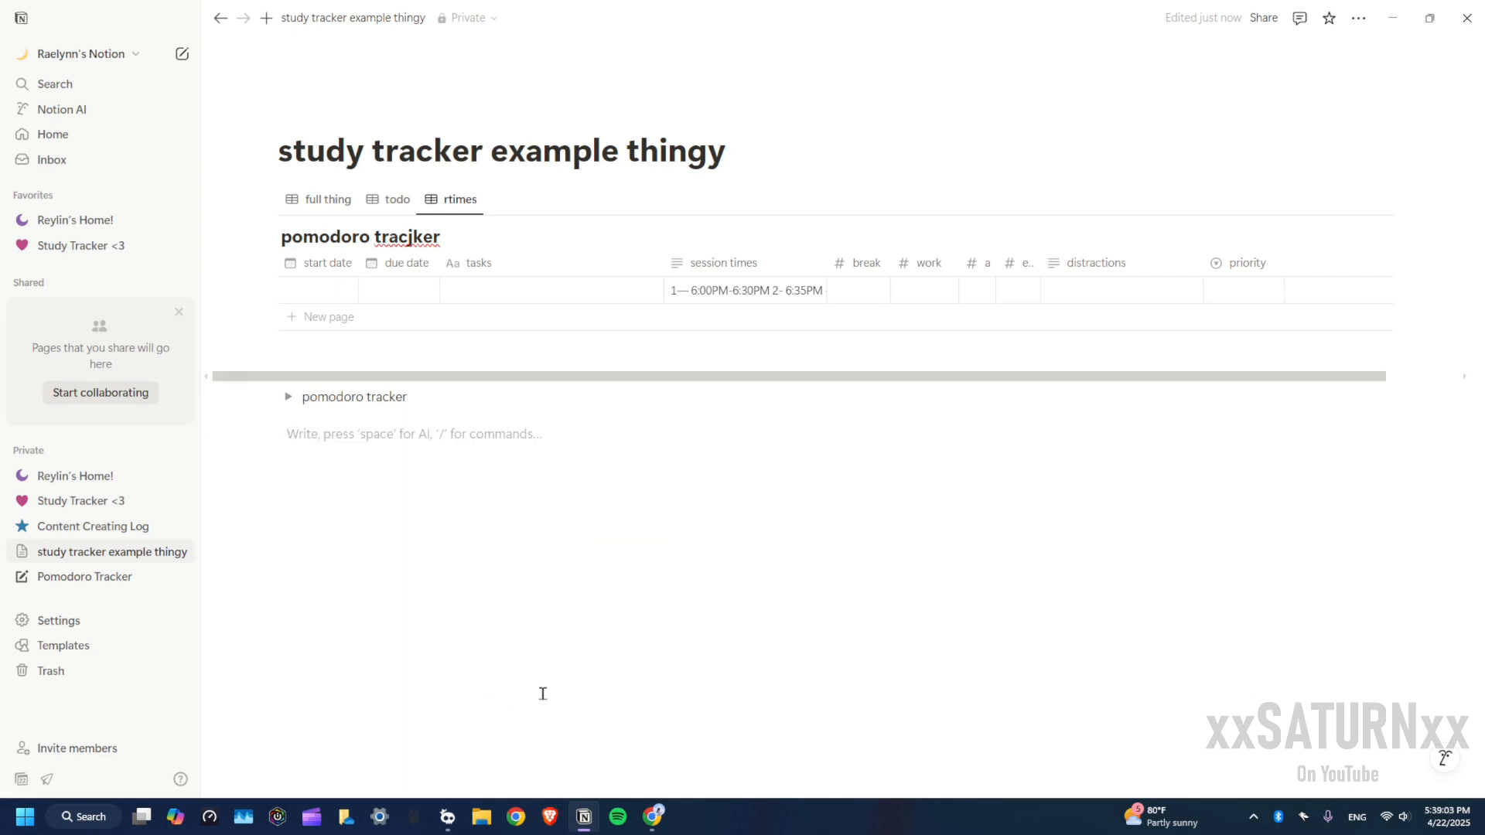
# Copy the studywithme.io/aesthetic-pomodoro-timer/ address from Chrome and paste it as an embed in the first column of the Notion page
pyautogui.moveTo(664, 826)
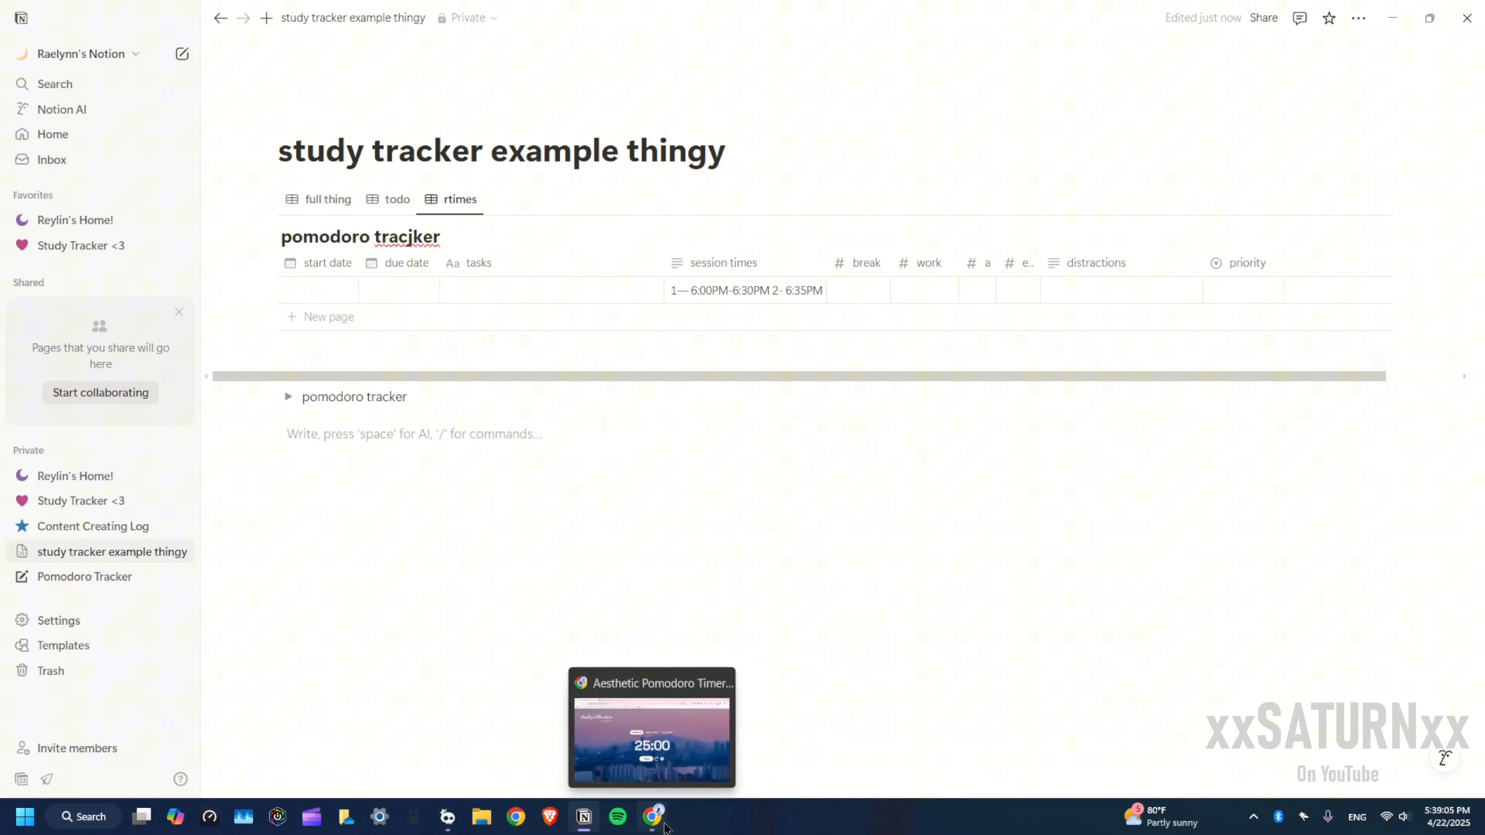
pyautogui.click(664, 826)
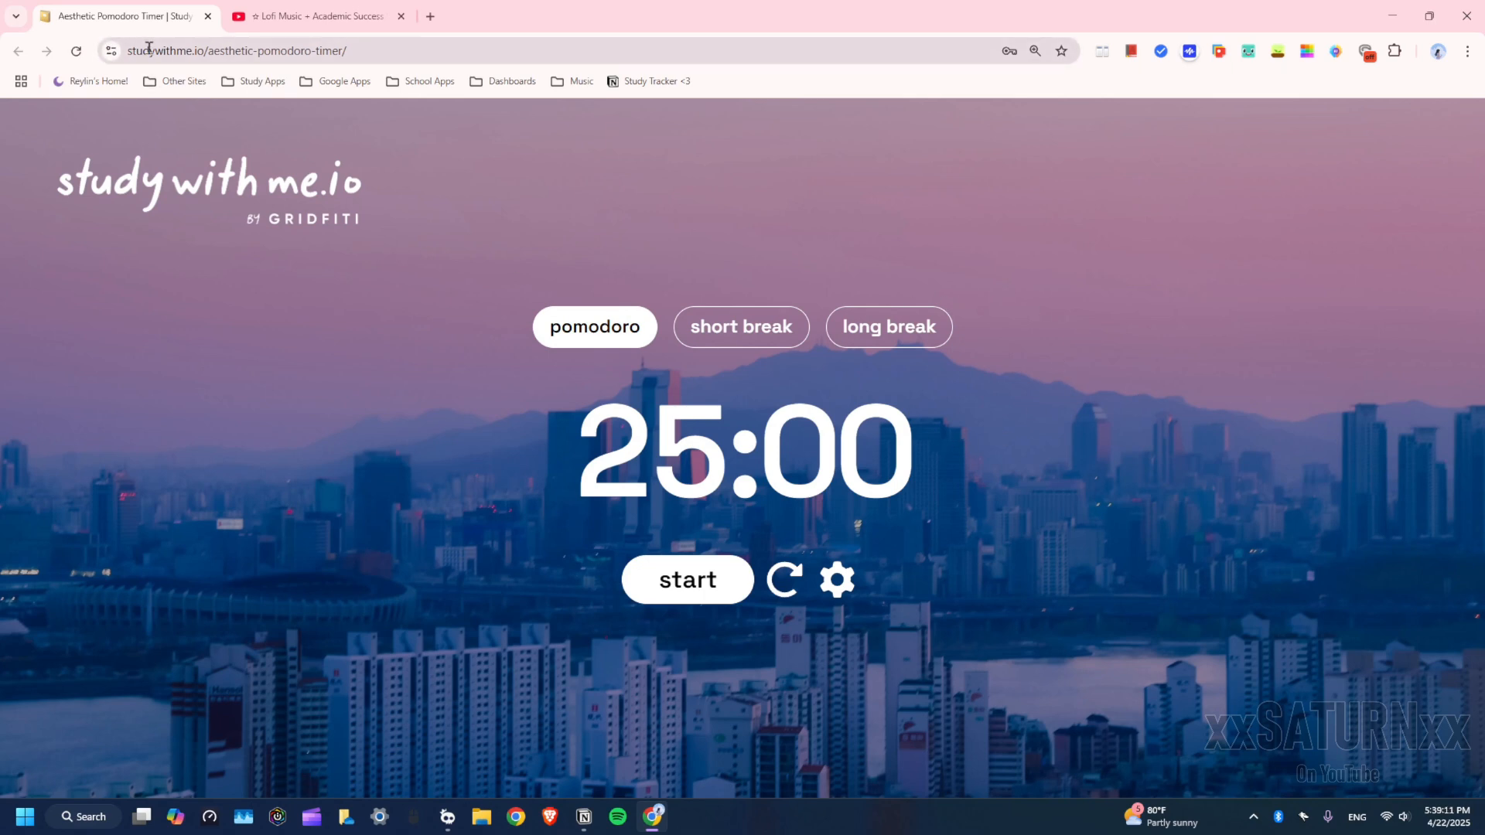
pyautogui.click(360, 52)
pyautogui.hotkey('ctrl', 'c')
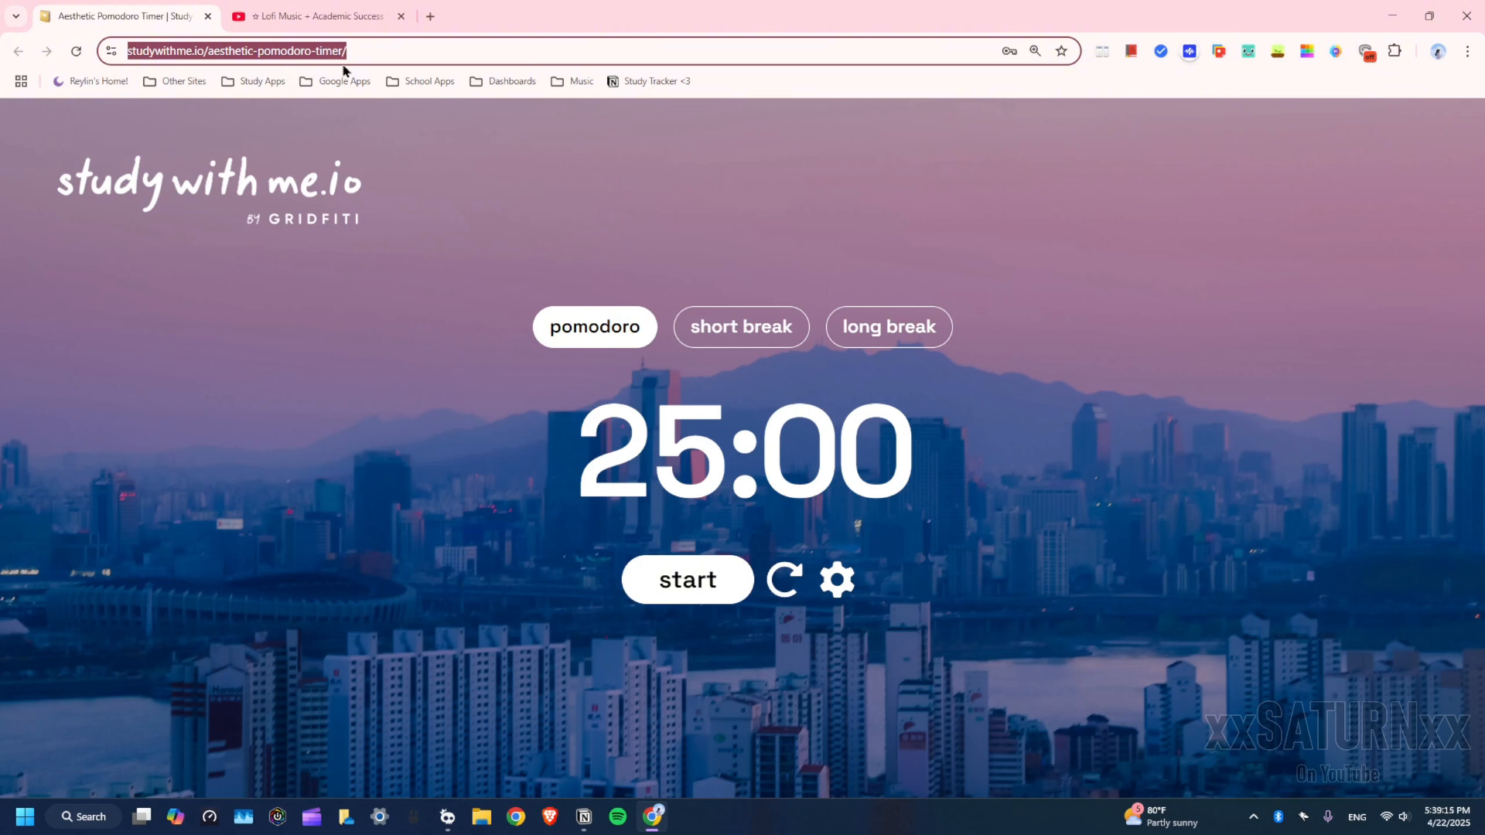
pyautogui.click(583, 817)
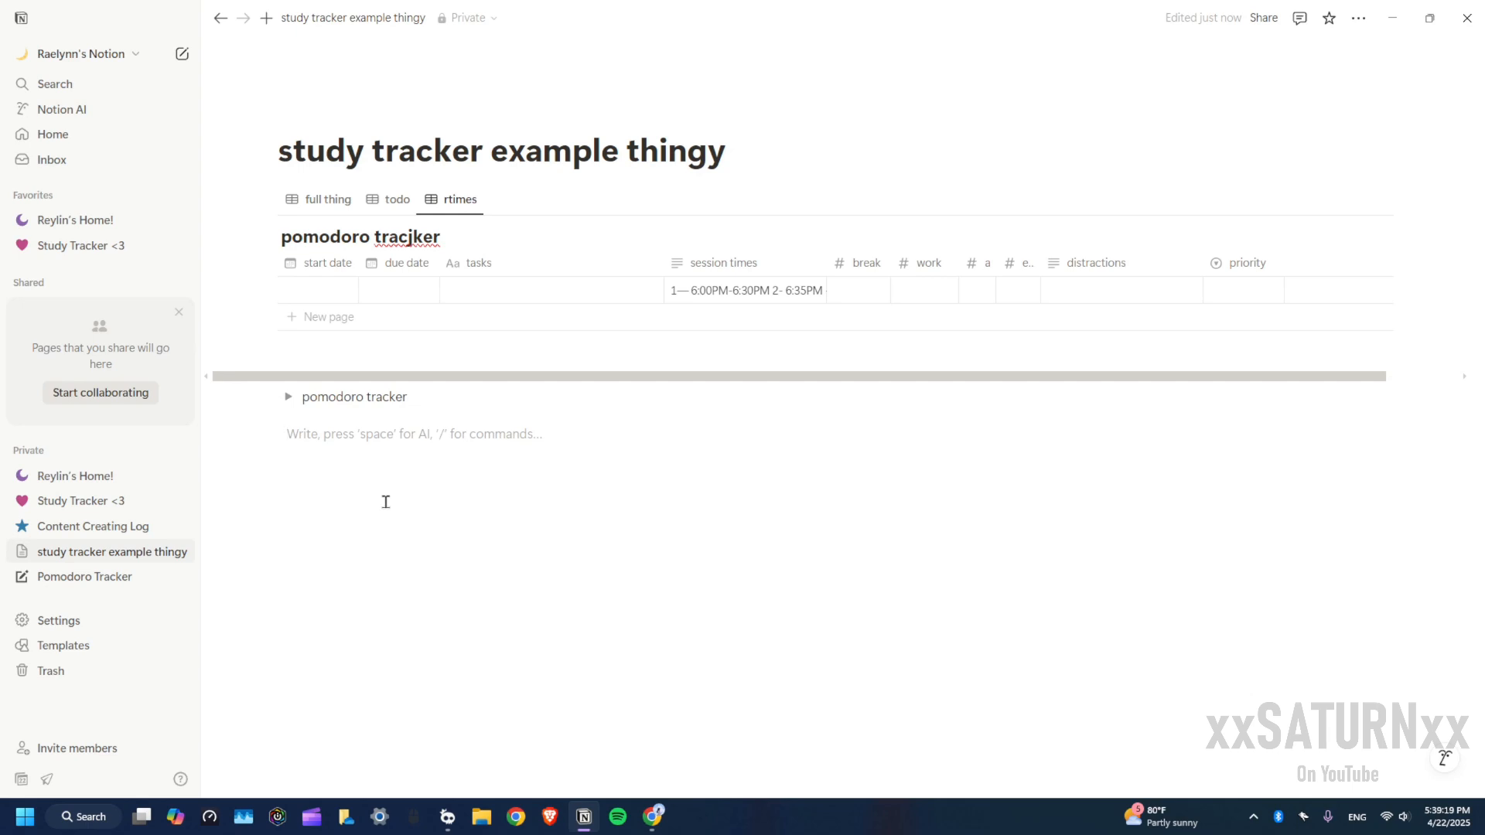
pyautogui.hotkey('ctrl', 'v')
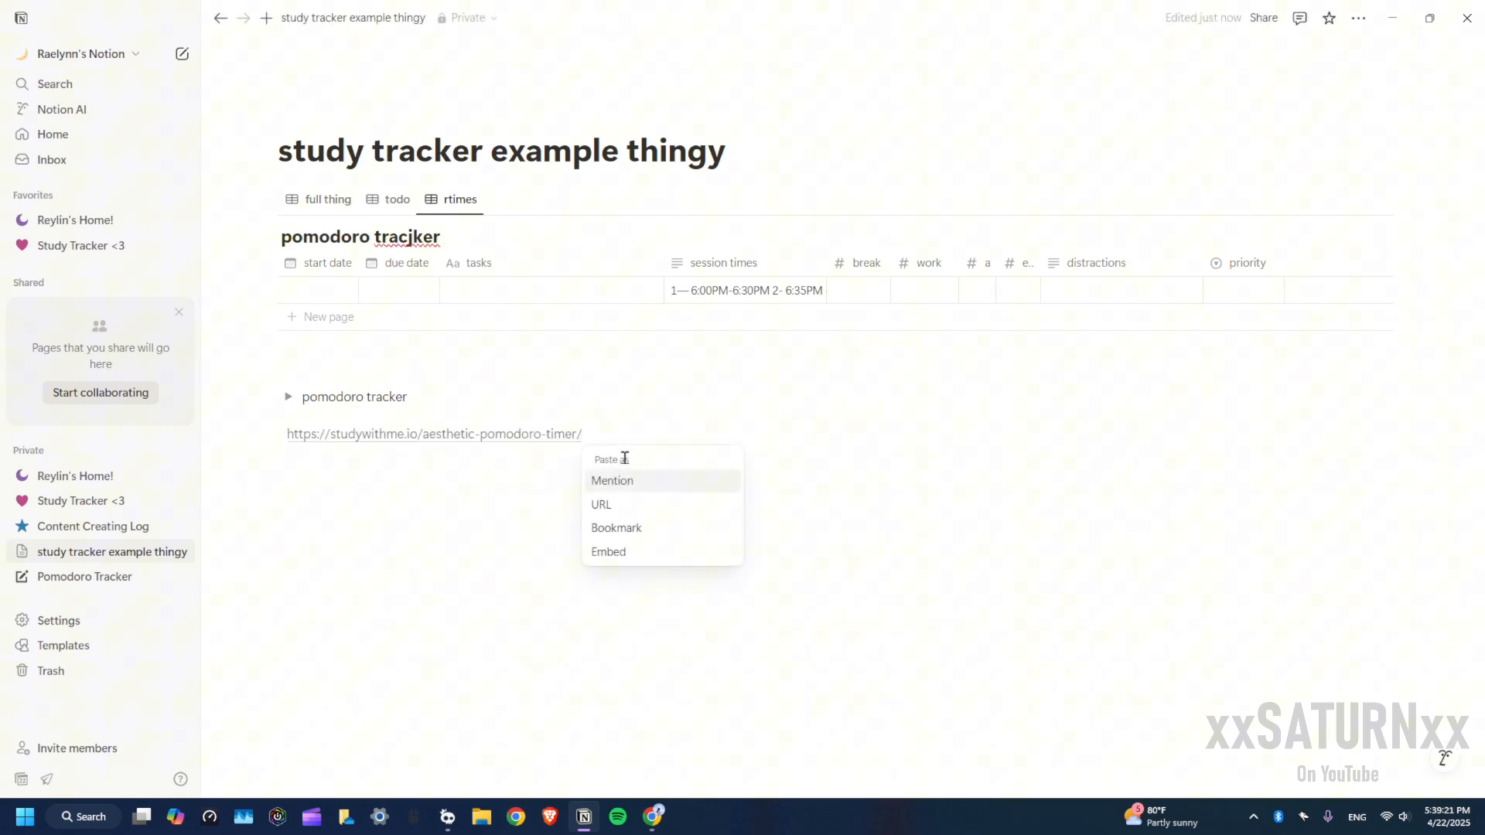
pyautogui.click(620, 550)
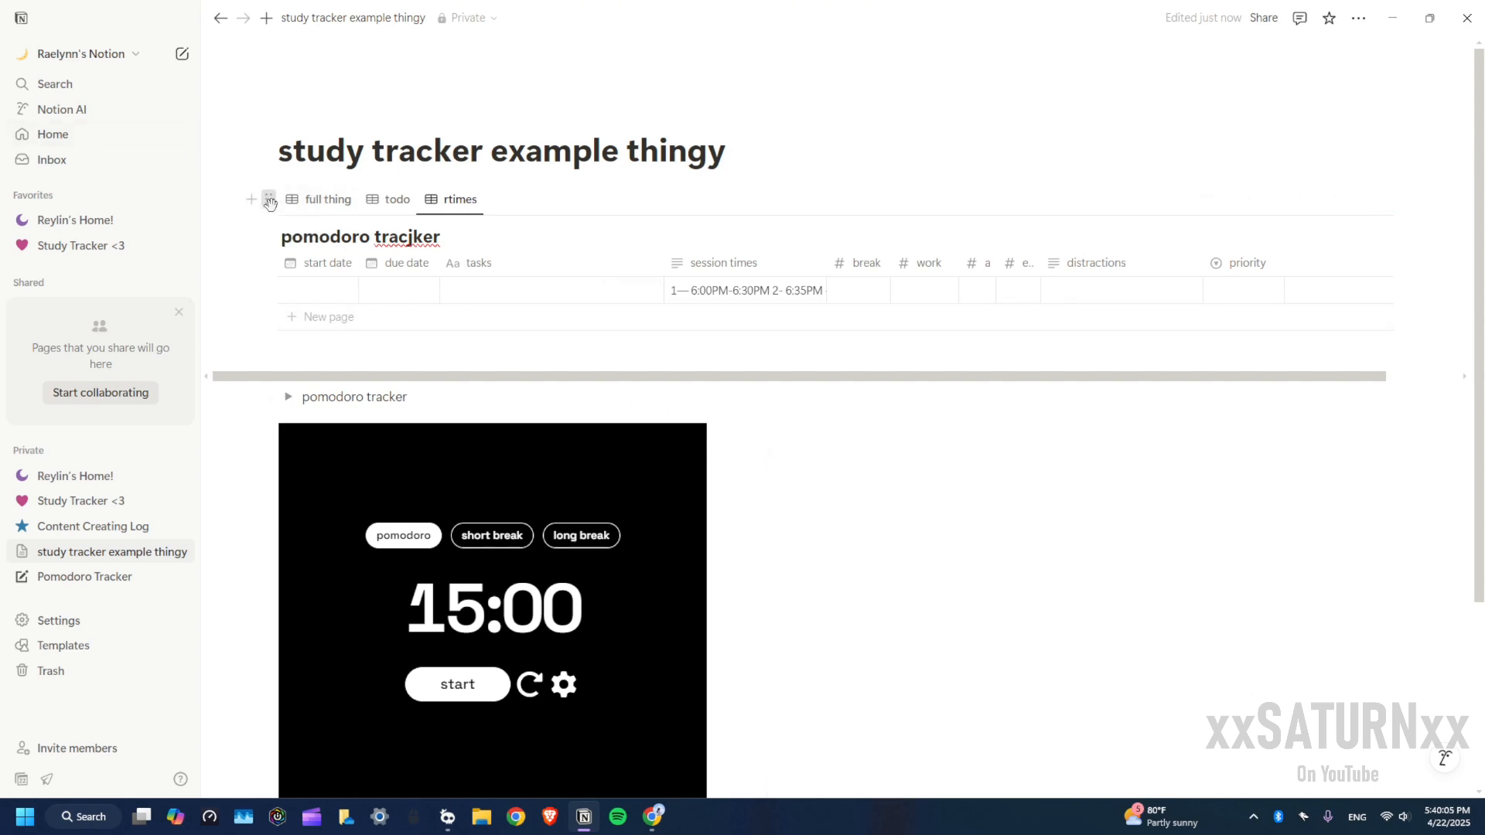
# Copy the link to the pomodoro database and paste it as a linked database view in the second column
pyautogui.click(270, 203)
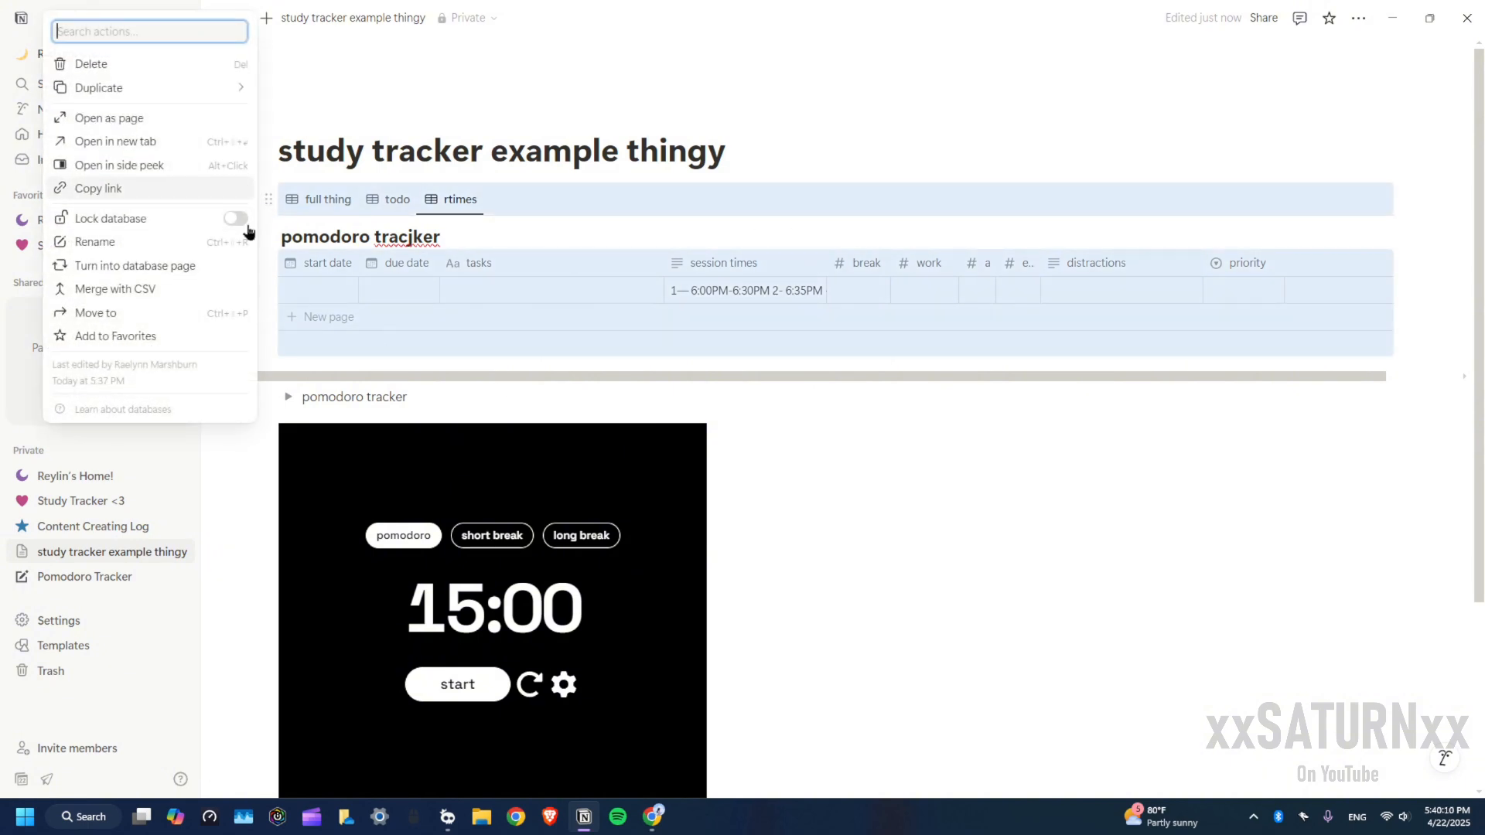
pyautogui.click(93, 190)
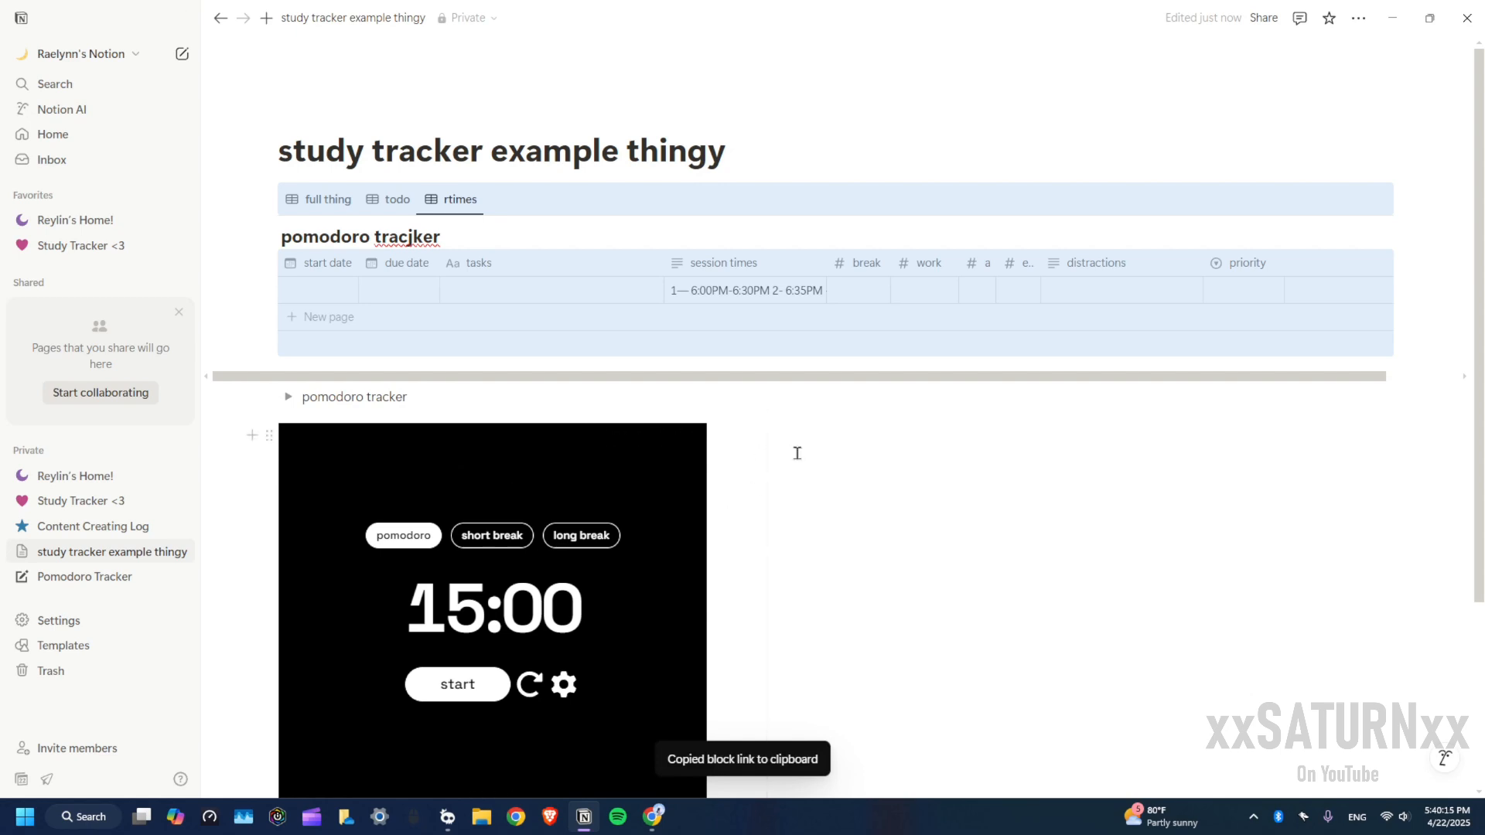
pyautogui.click(796, 453)
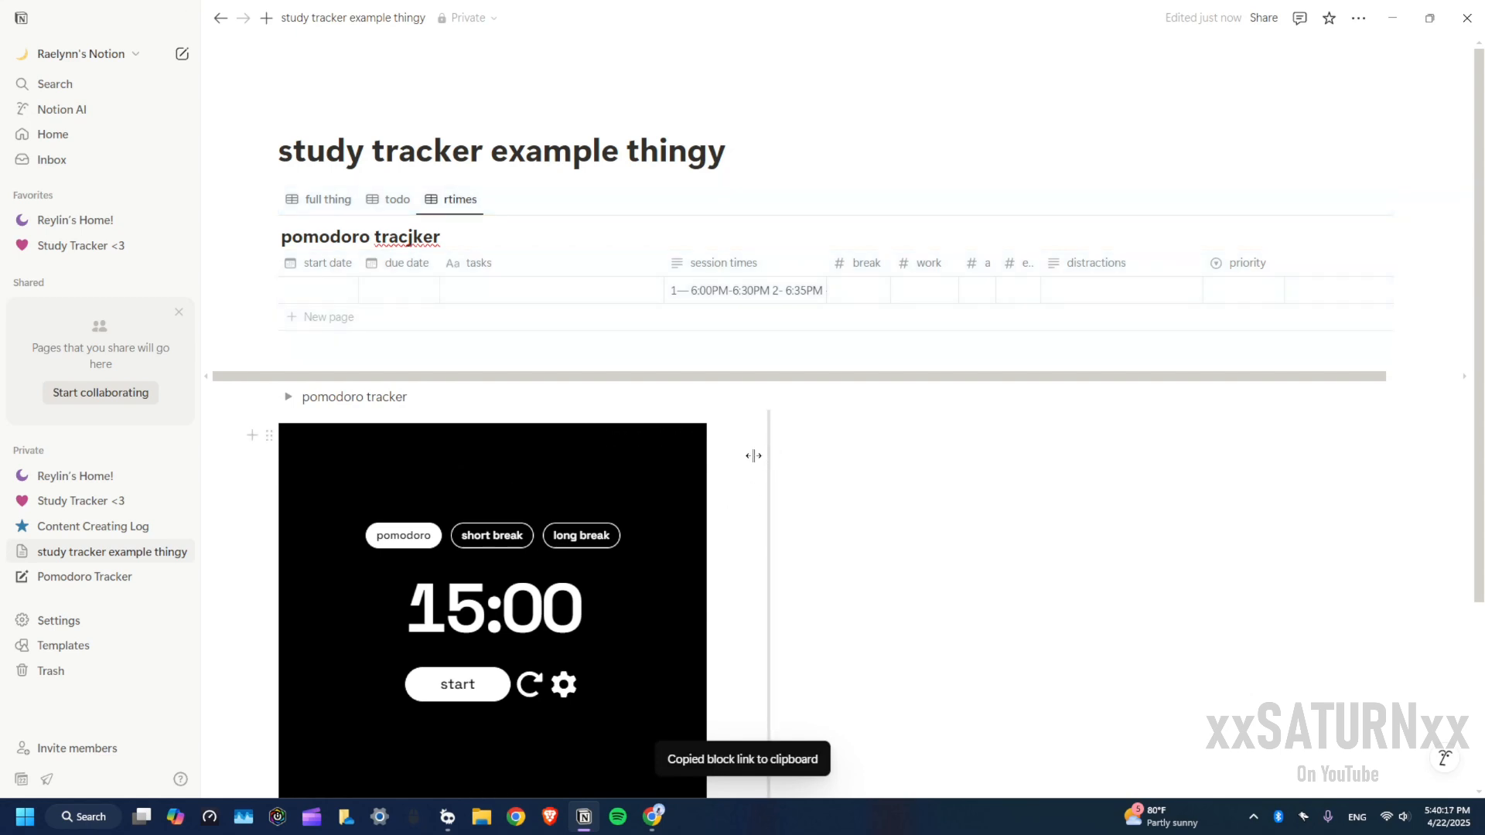
pyautogui.click(827, 438)
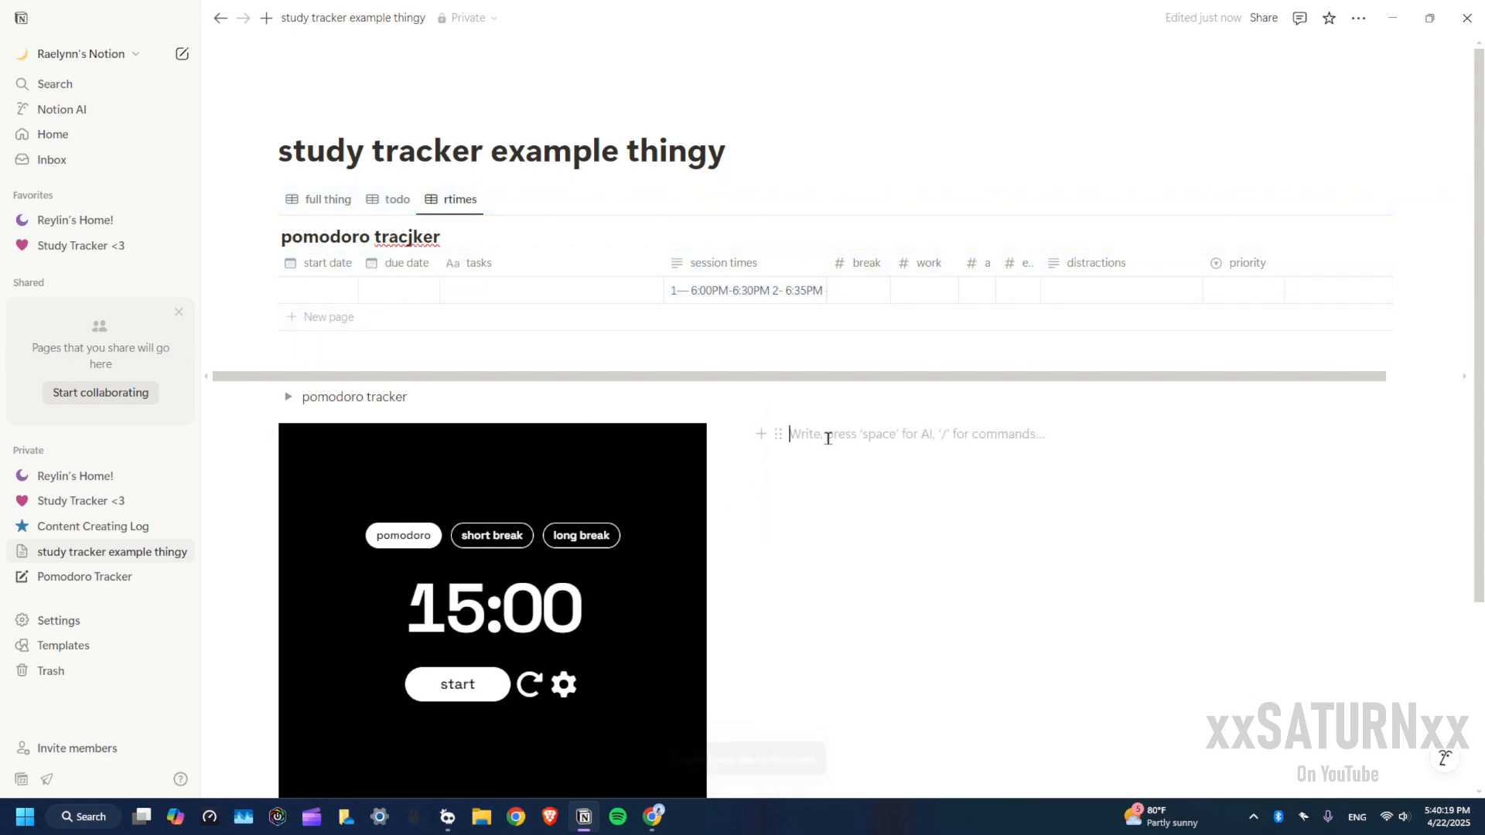
pyautogui.hotkey('ctrl', 'v')
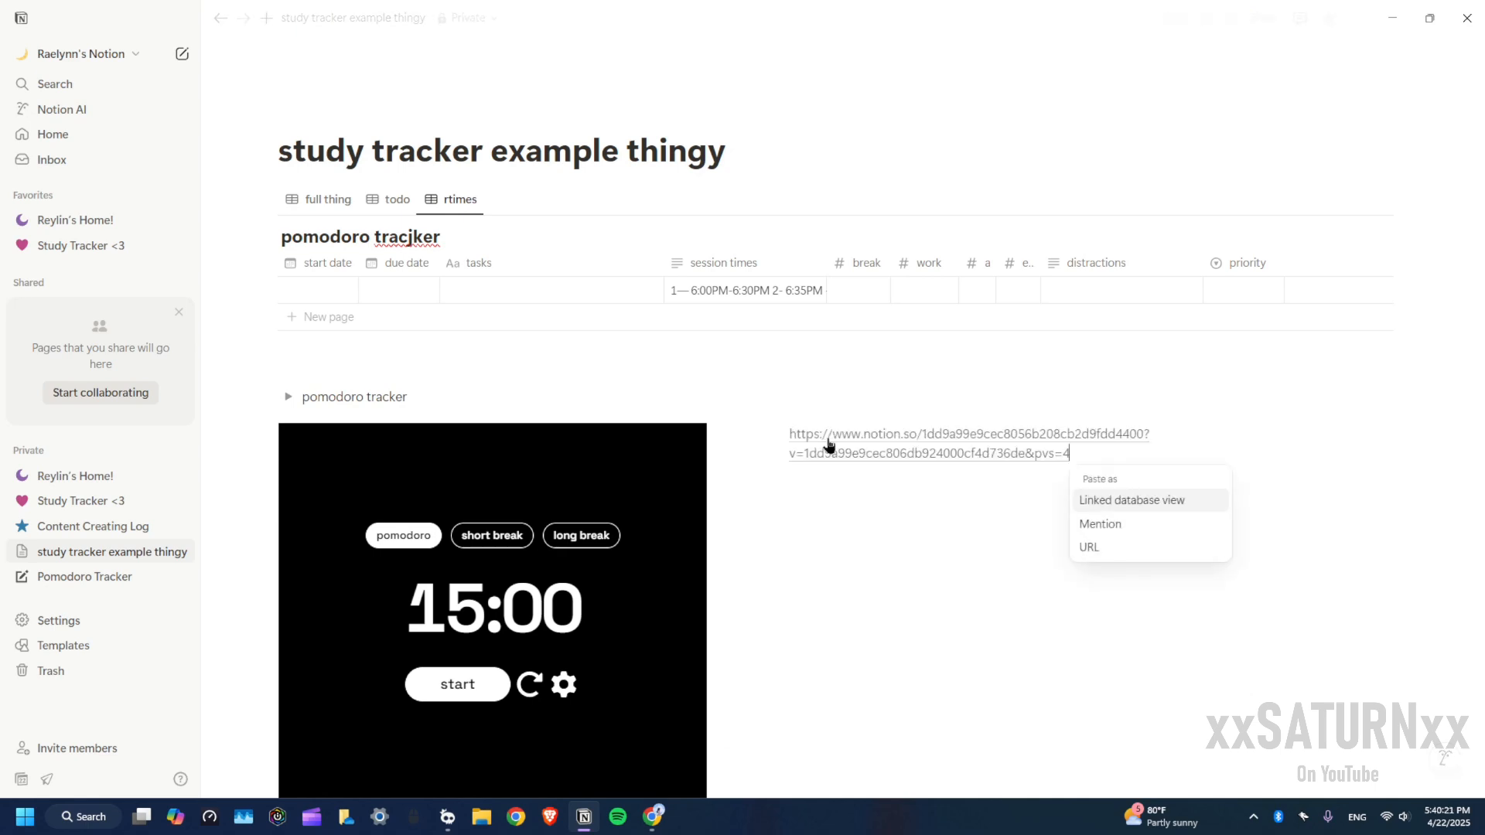
pyautogui.click(1139, 501)
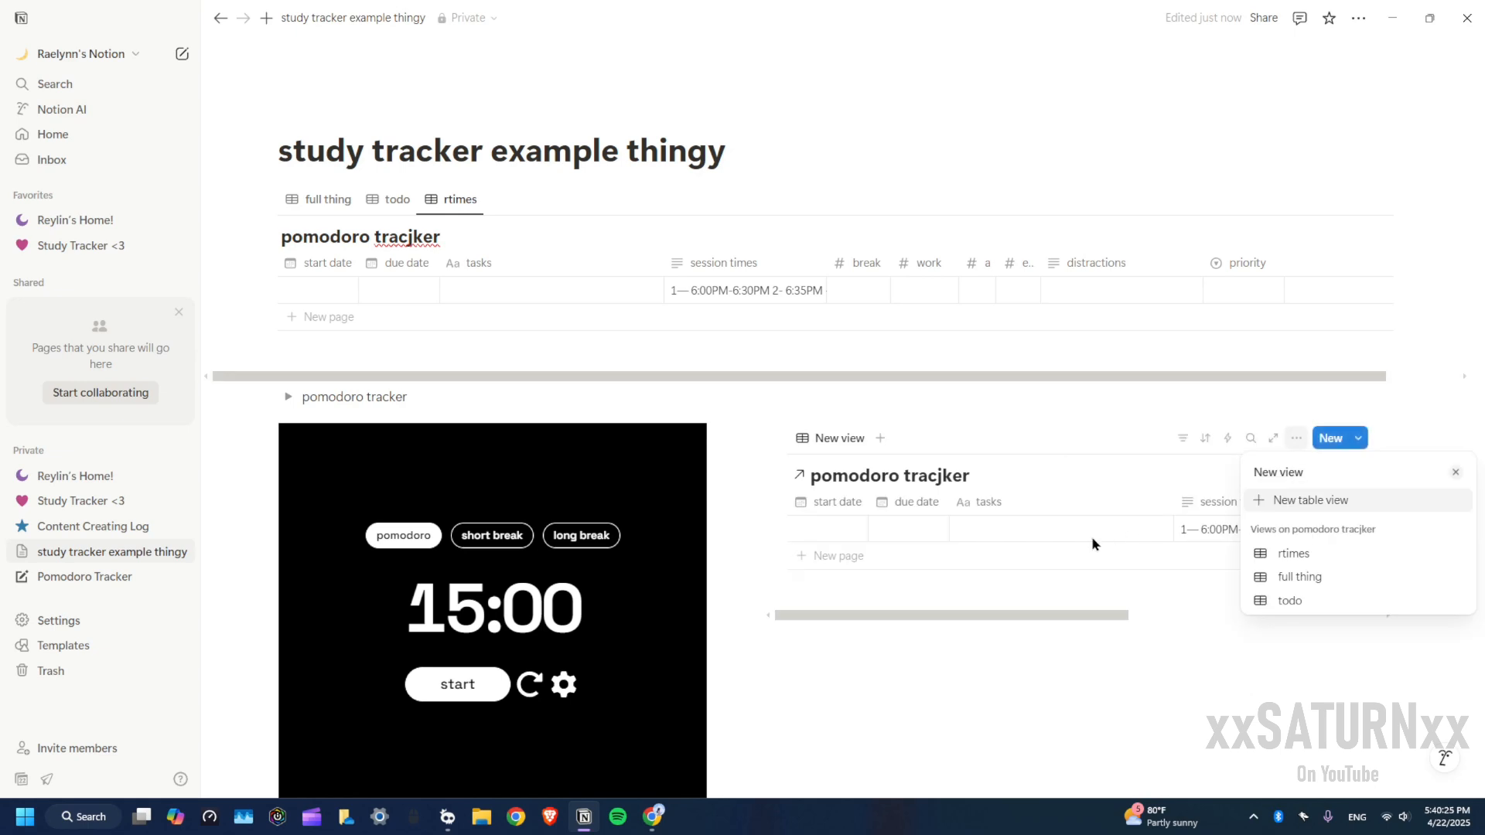
# Use the existing full thing view as the first view of the linked database
pyautogui.click(1295, 554)
pyautogui.click(1302, 601)
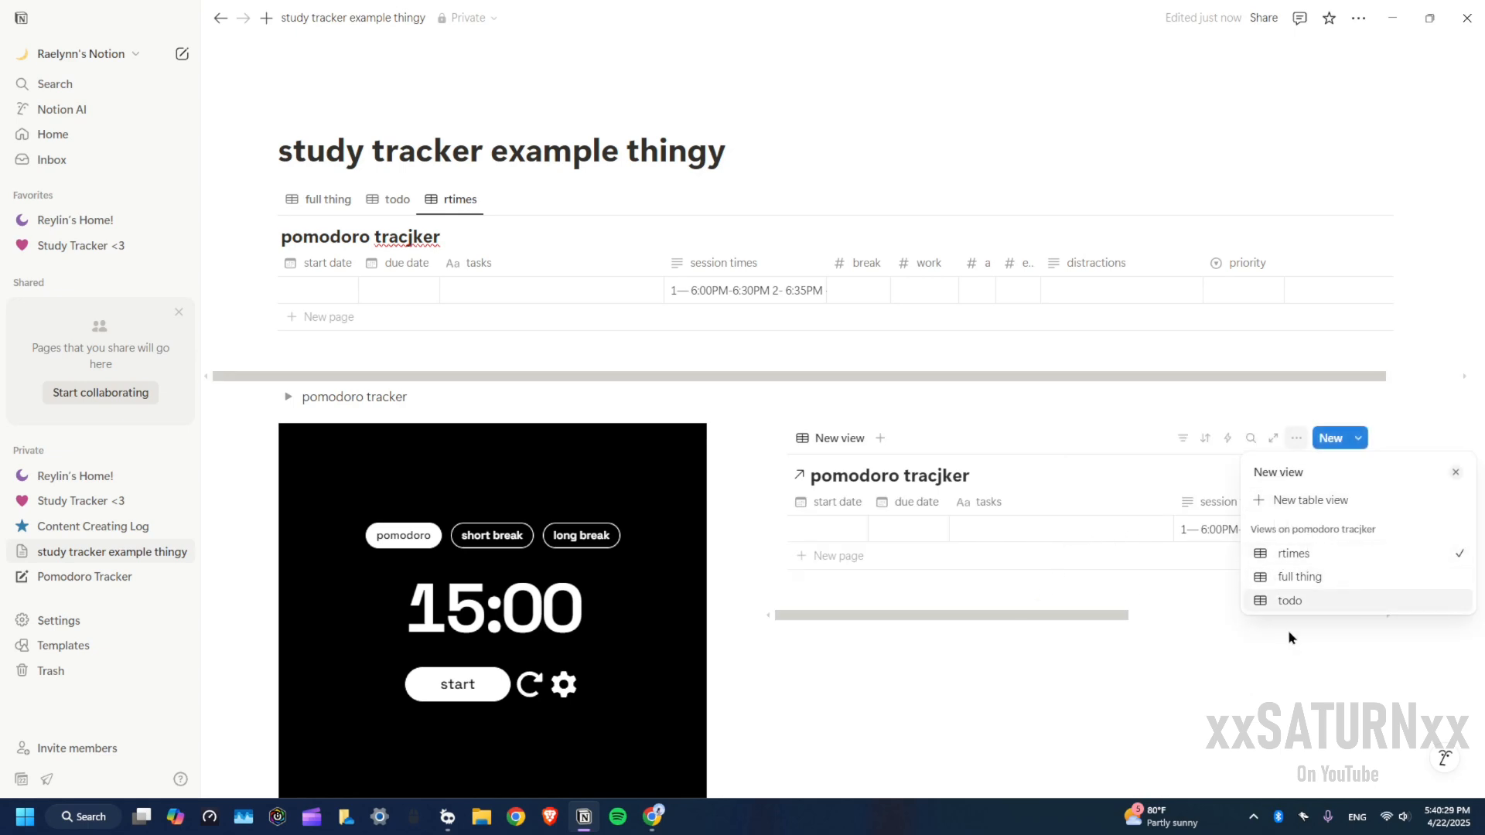
pyautogui.click(1307, 580)
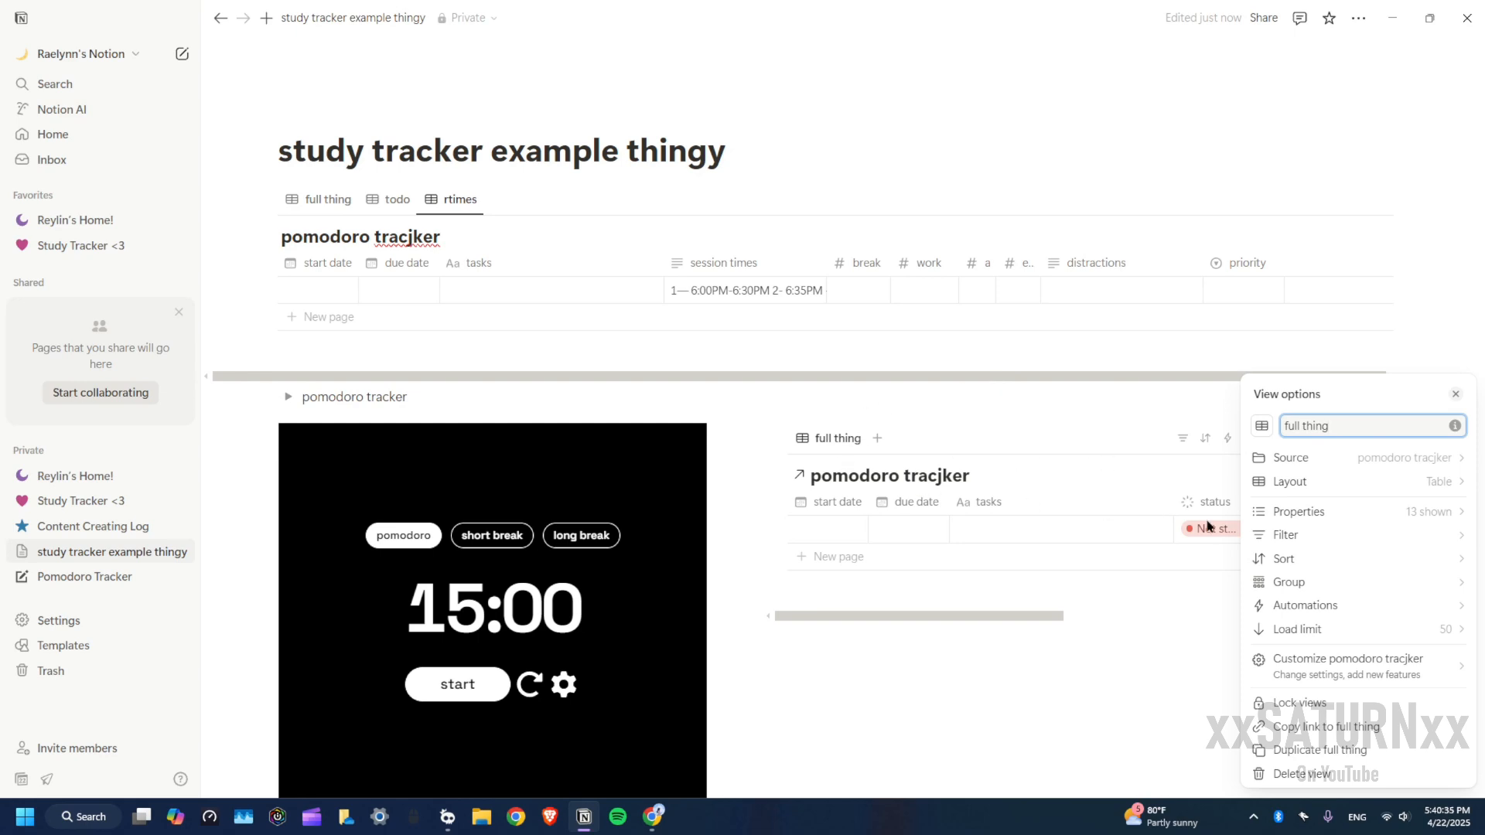
pyautogui.click(1057, 430)
# Add the existing todo and rtimes views of the pomodoro database as table views in the linked database
pyautogui.click(877, 441)
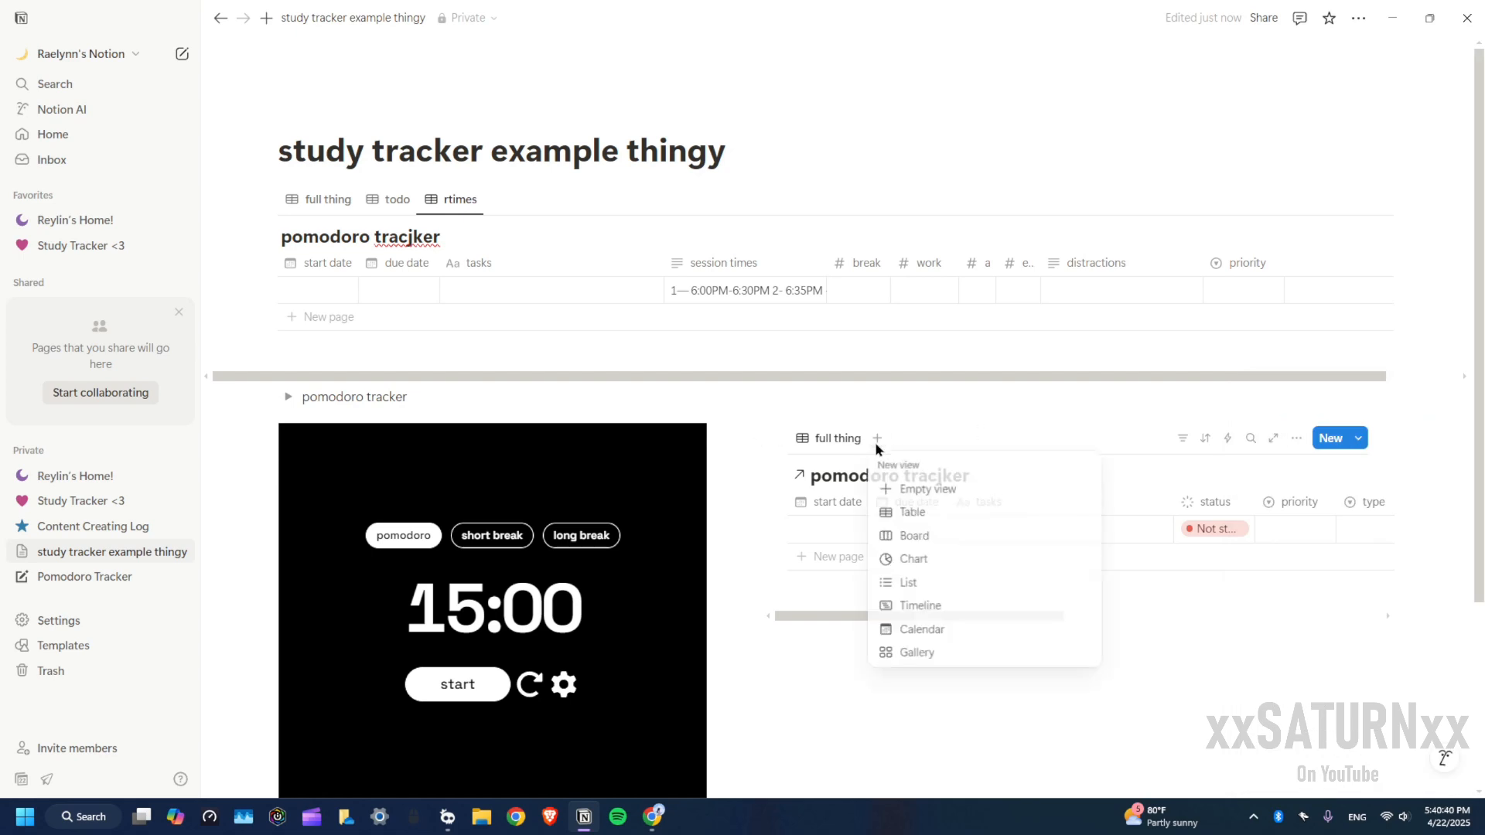
pyautogui.click(913, 514)
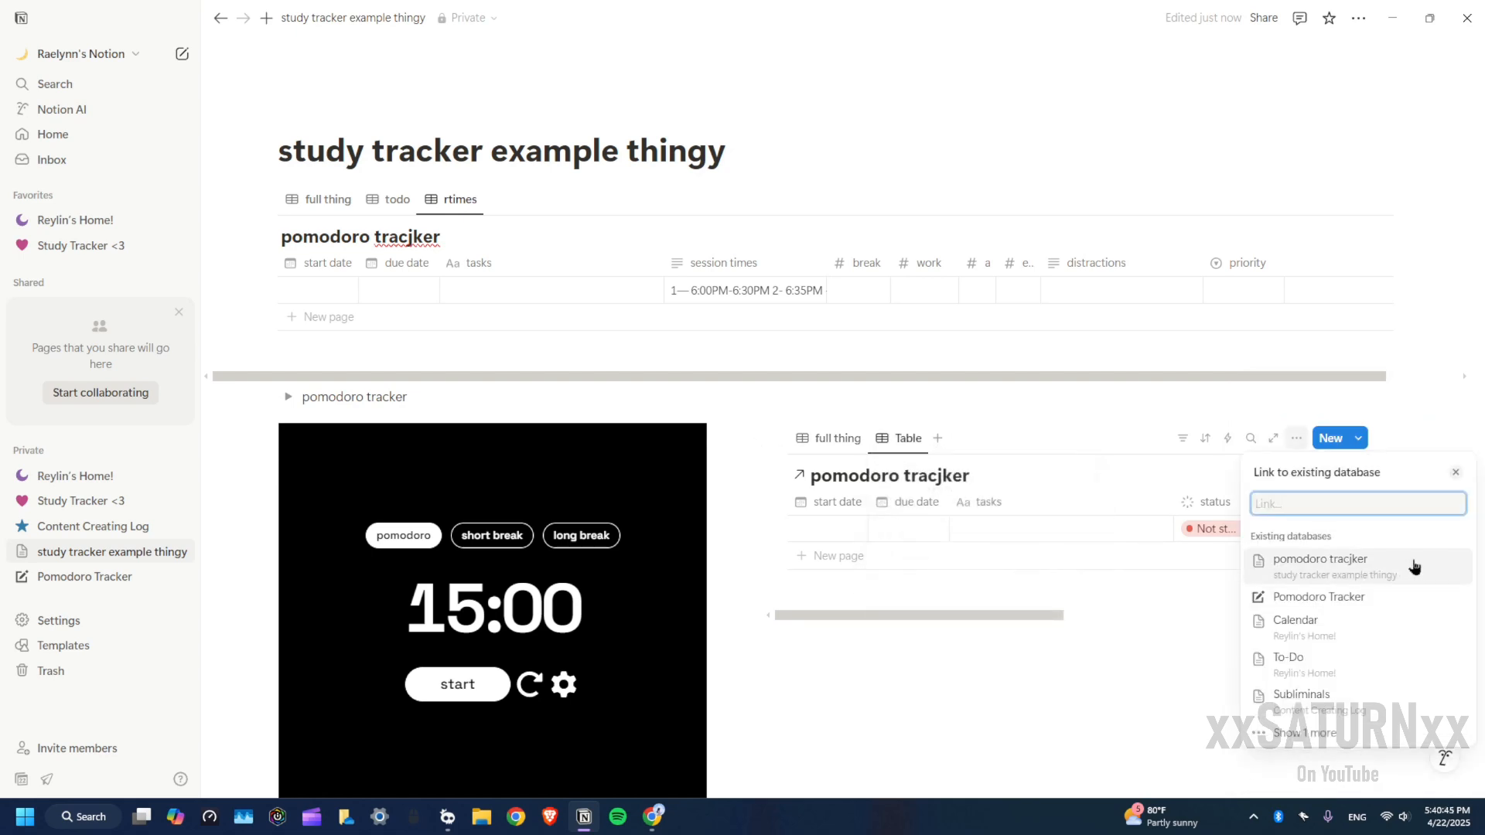
pyautogui.click(1415, 567)
pyautogui.click(1290, 600)
pyautogui.click(938, 439)
pyautogui.click(966, 512)
pyautogui.click(1307, 561)
pyautogui.click(1295, 648)
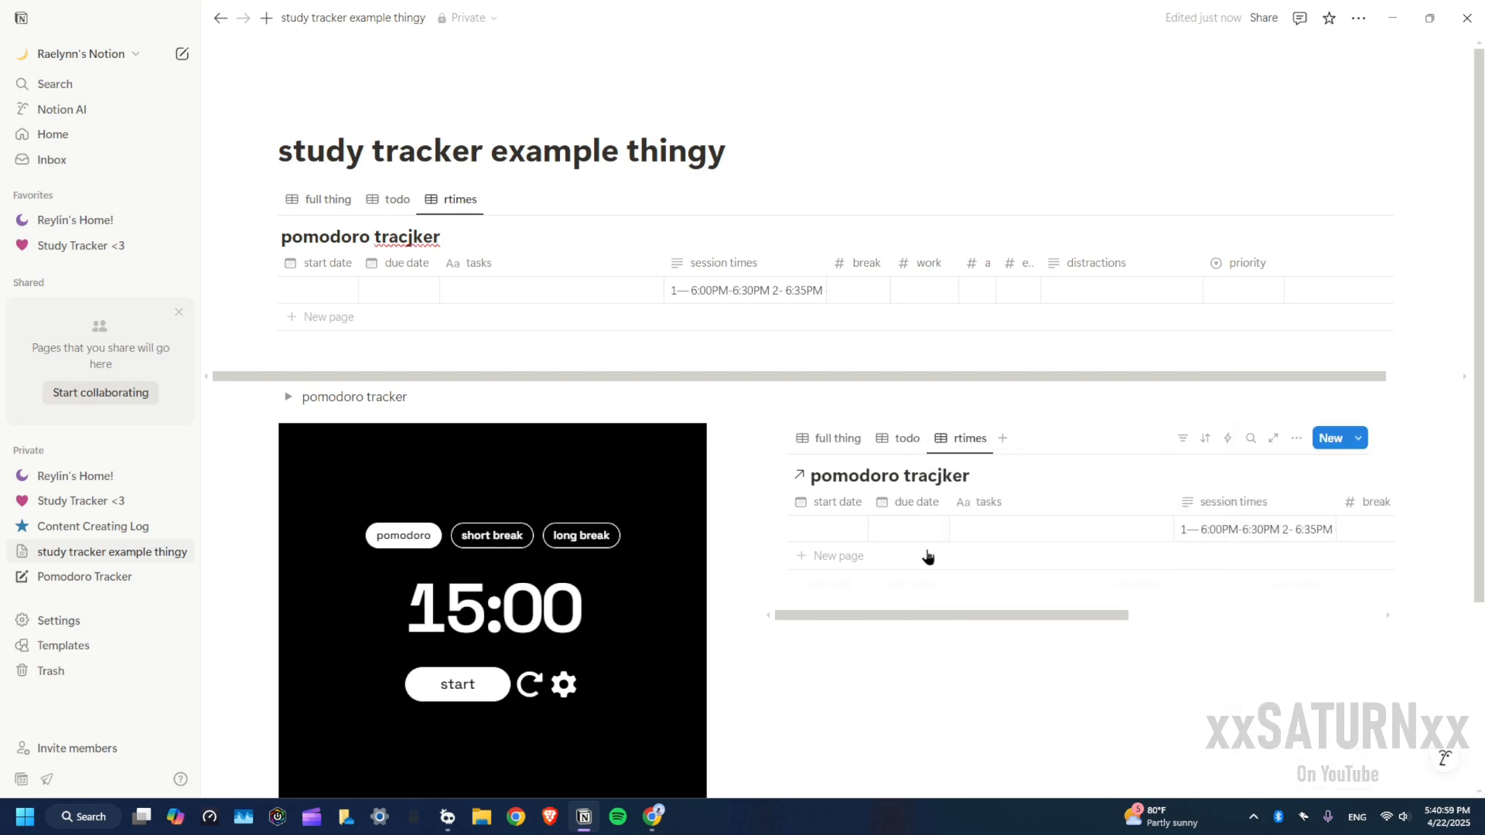
pyautogui.click(900, 438)
pyautogui.click(963, 439)
# Move the original pomodoro database below the two columns holding the timer and the linked database
pyautogui.moveTo(265, 200); pyautogui.dragTo(467, 531)
pyautogui.scroll(5, 467, 530)
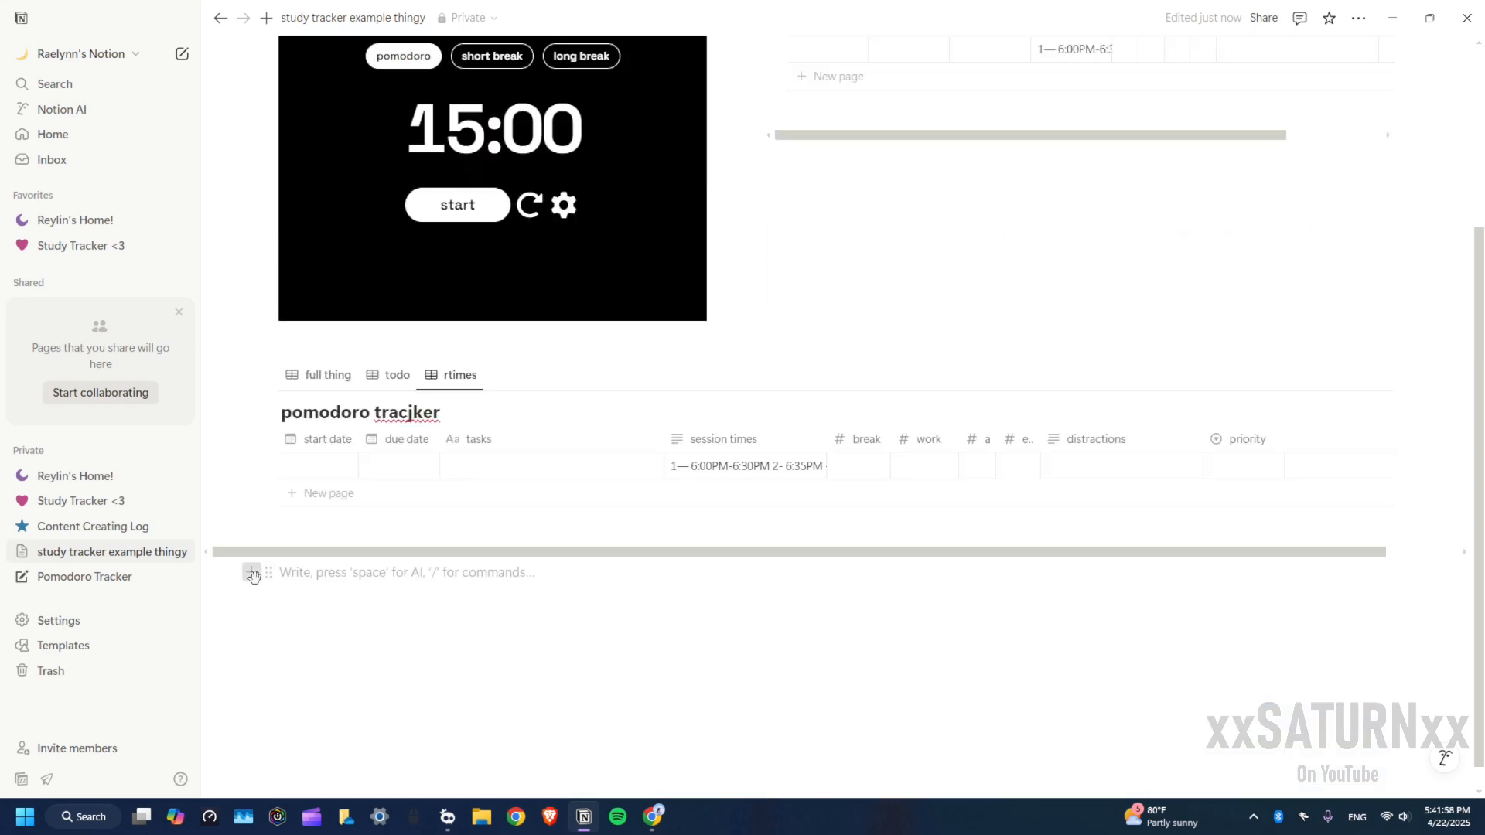
pyautogui.click(253, 575)
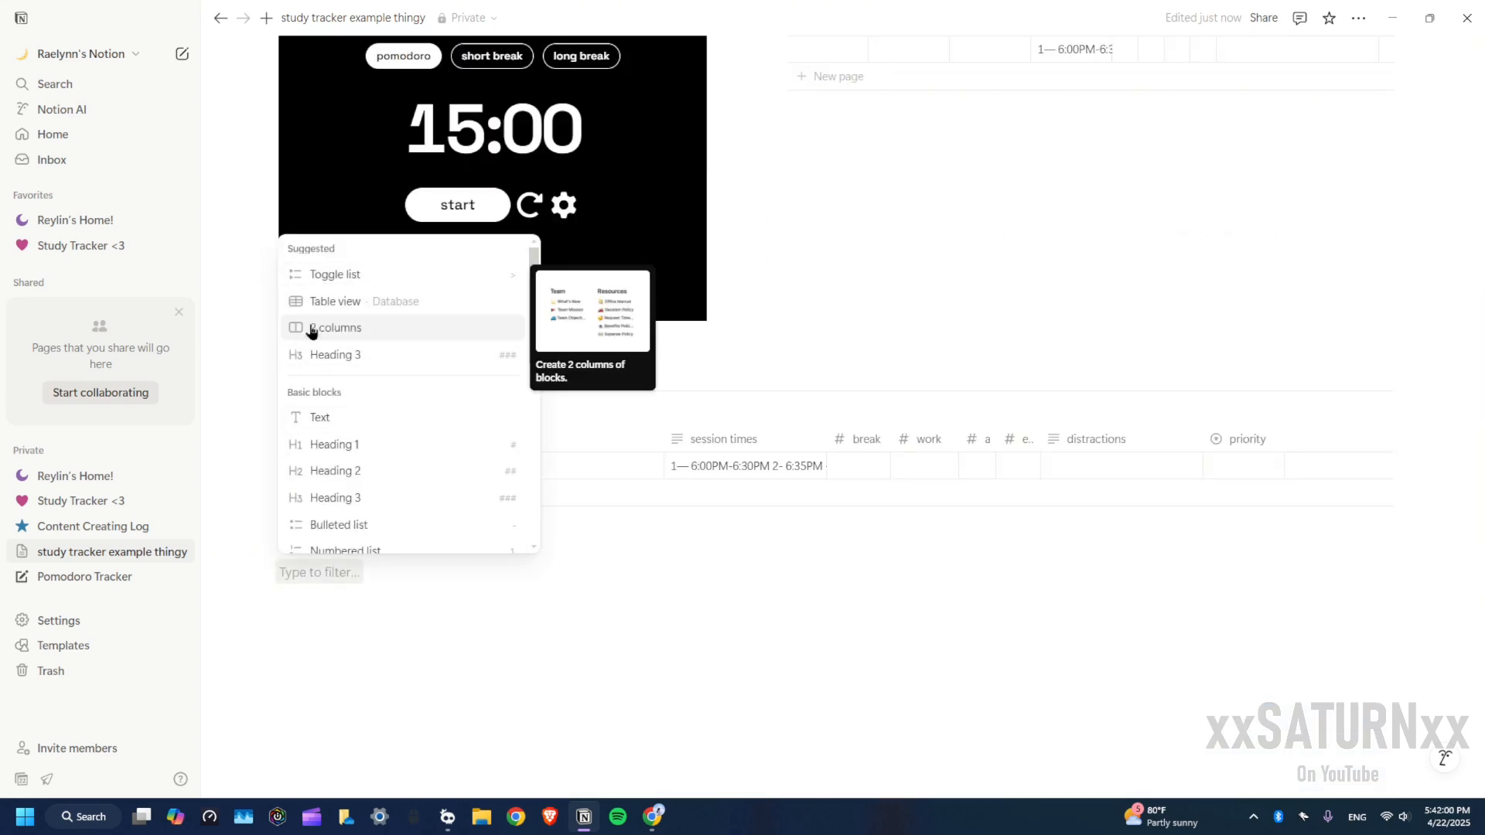
pyautogui.press('Escape')
# Switch to Chrome, copy the address of the "Lofi Music + Academic Success Subliminal" YouTube video, and return to Notion
pyautogui.click(653, 816)
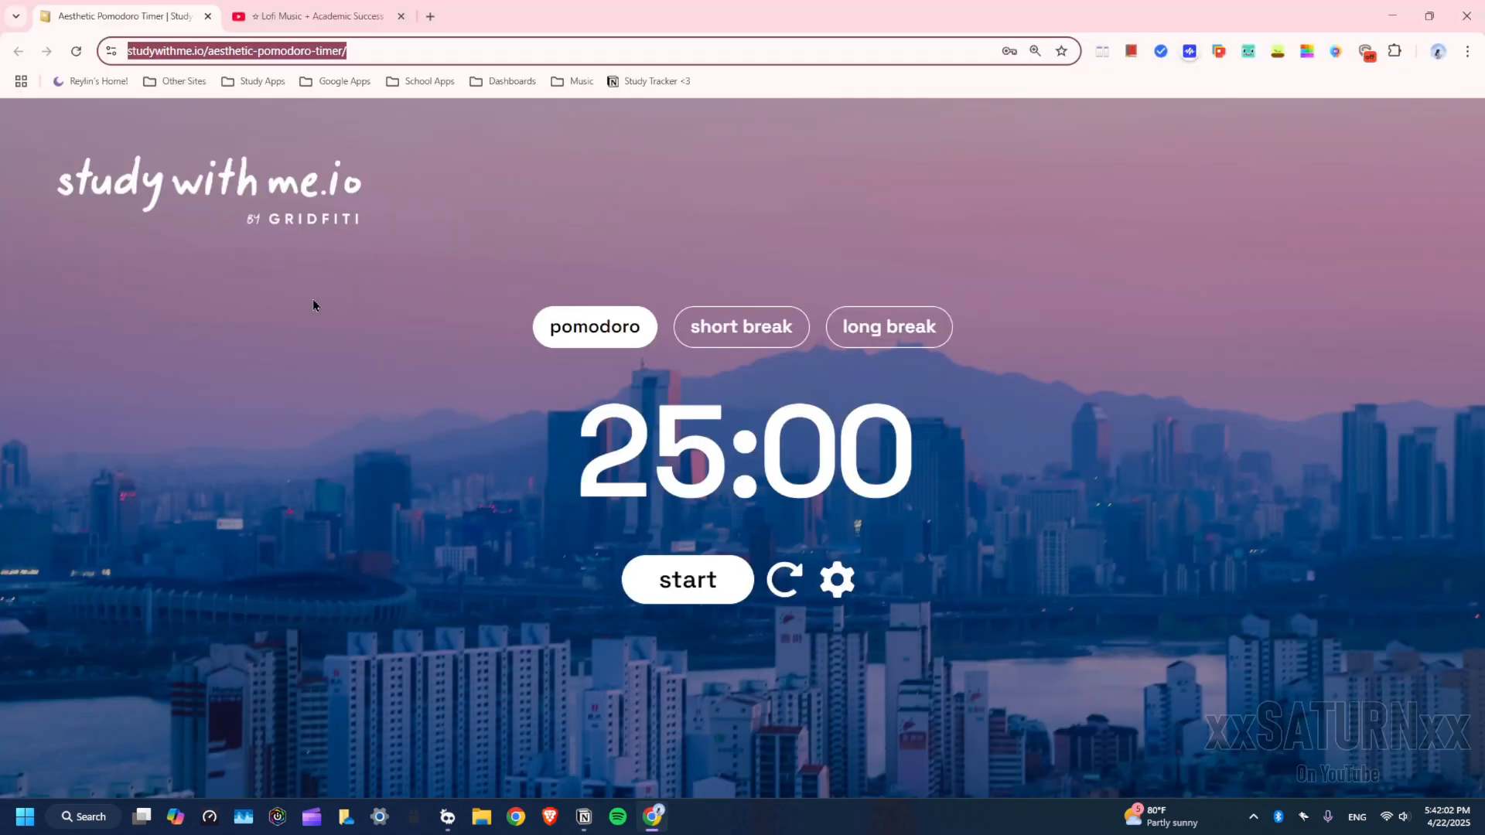
pyautogui.click(273, 9)
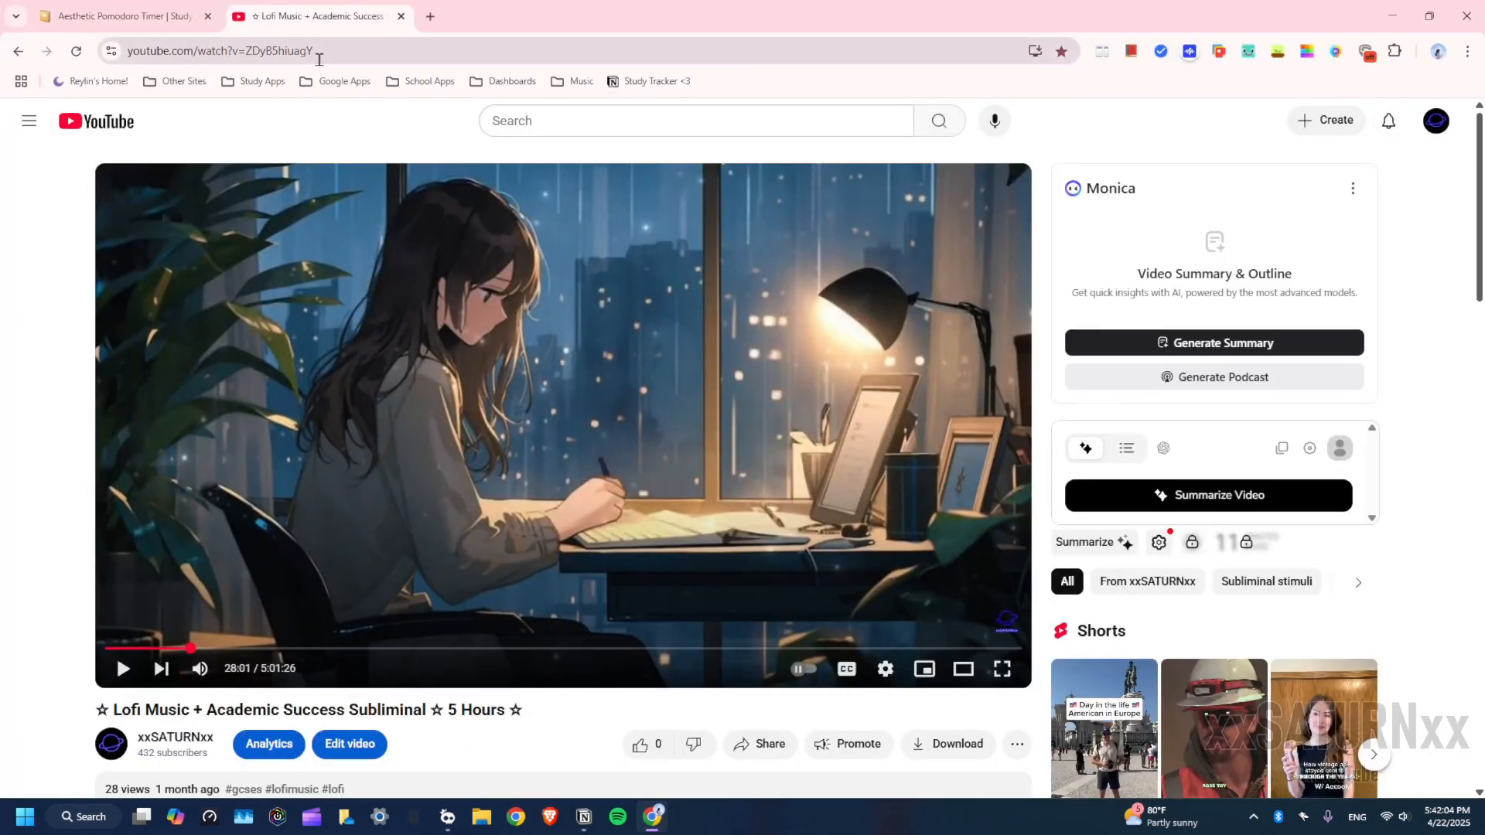
pyautogui.click(318, 51)
pyautogui.hotkey('ctrl', 'c')
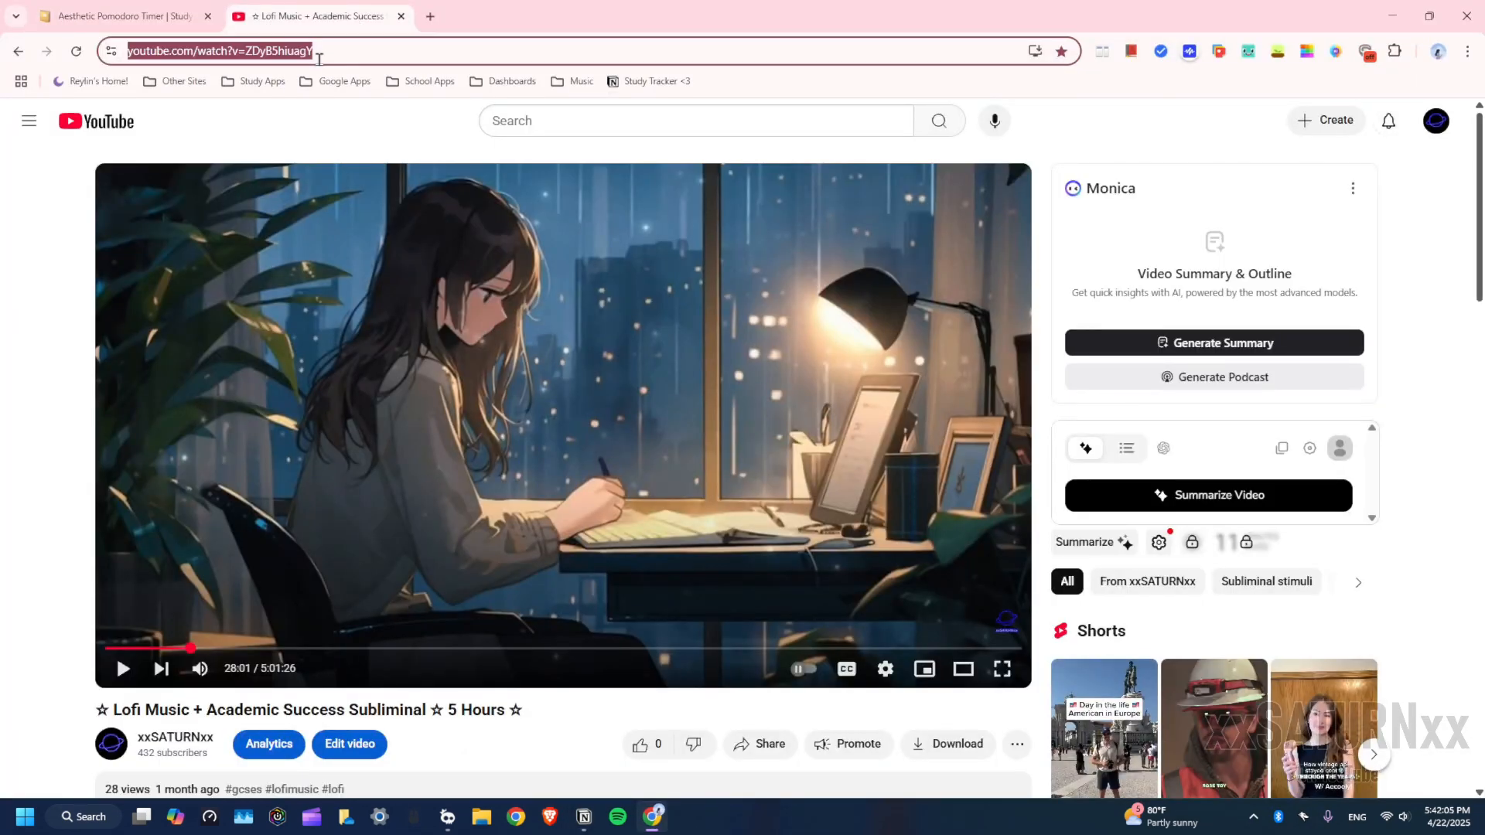
pyautogui.click(586, 817)
# After checking the Music section of Study Tracker <3, embed the copied YouTube video below the original database on the example page
pyautogui.scroll(-1, 683, 689)
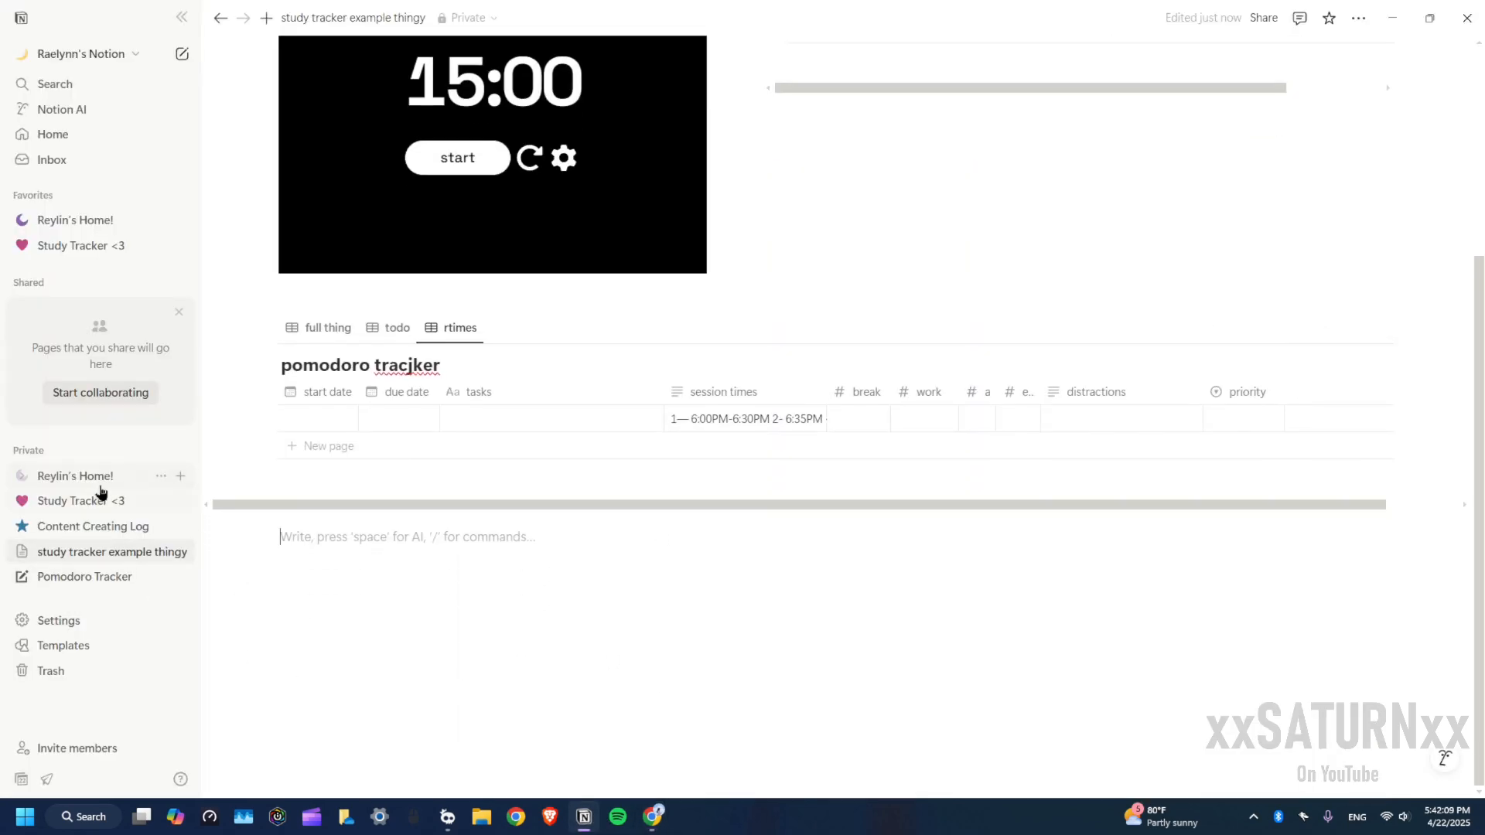
pyautogui.click(92, 499)
pyautogui.scroll(-5, 560, 650)
pyautogui.scroll(-3, 754, 615)
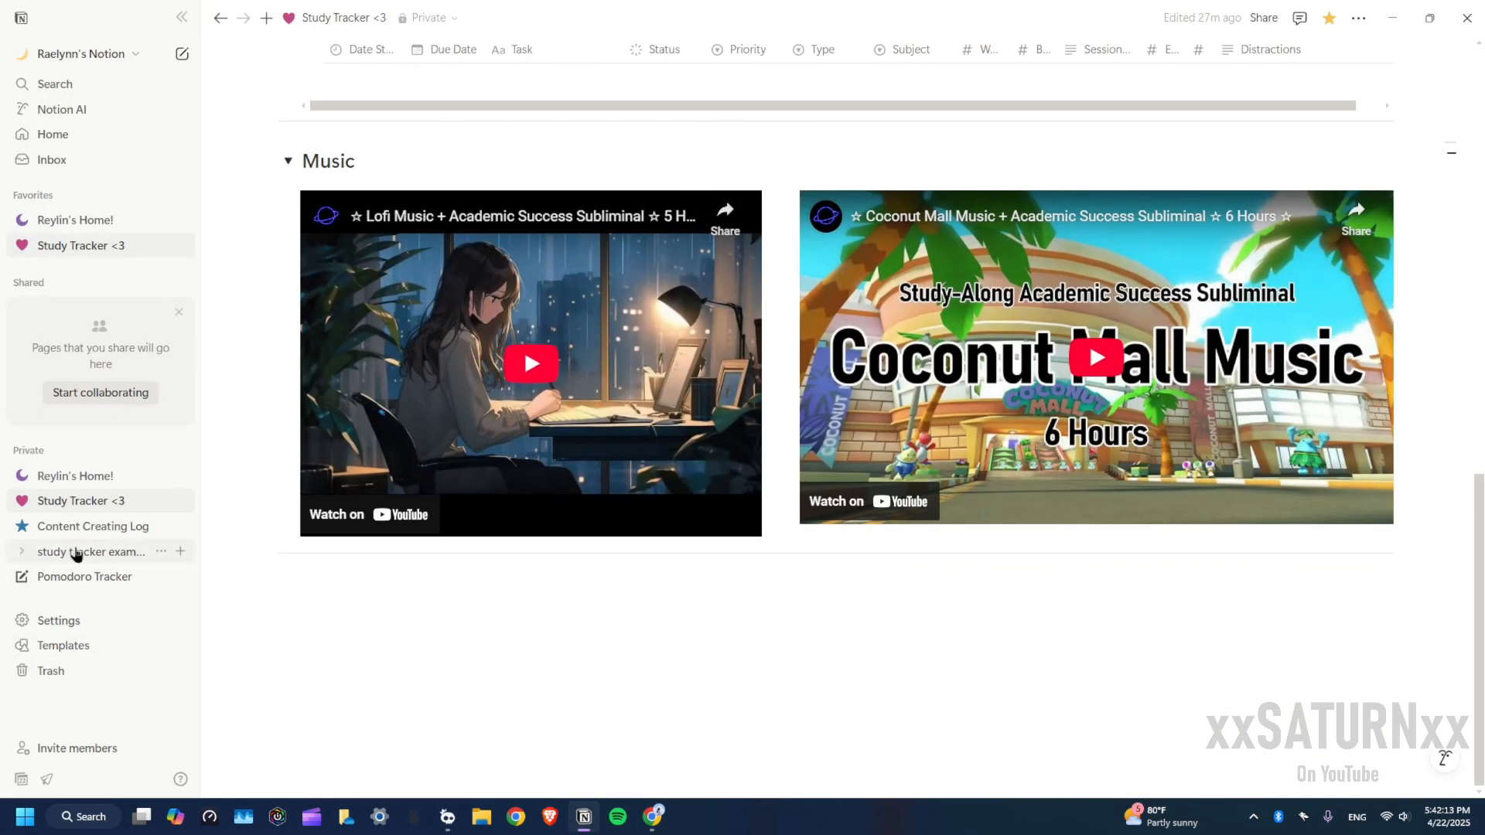
pyautogui.click(77, 552)
pyautogui.scroll(-4, 613, 625)
pyautogui.click(360, 590)
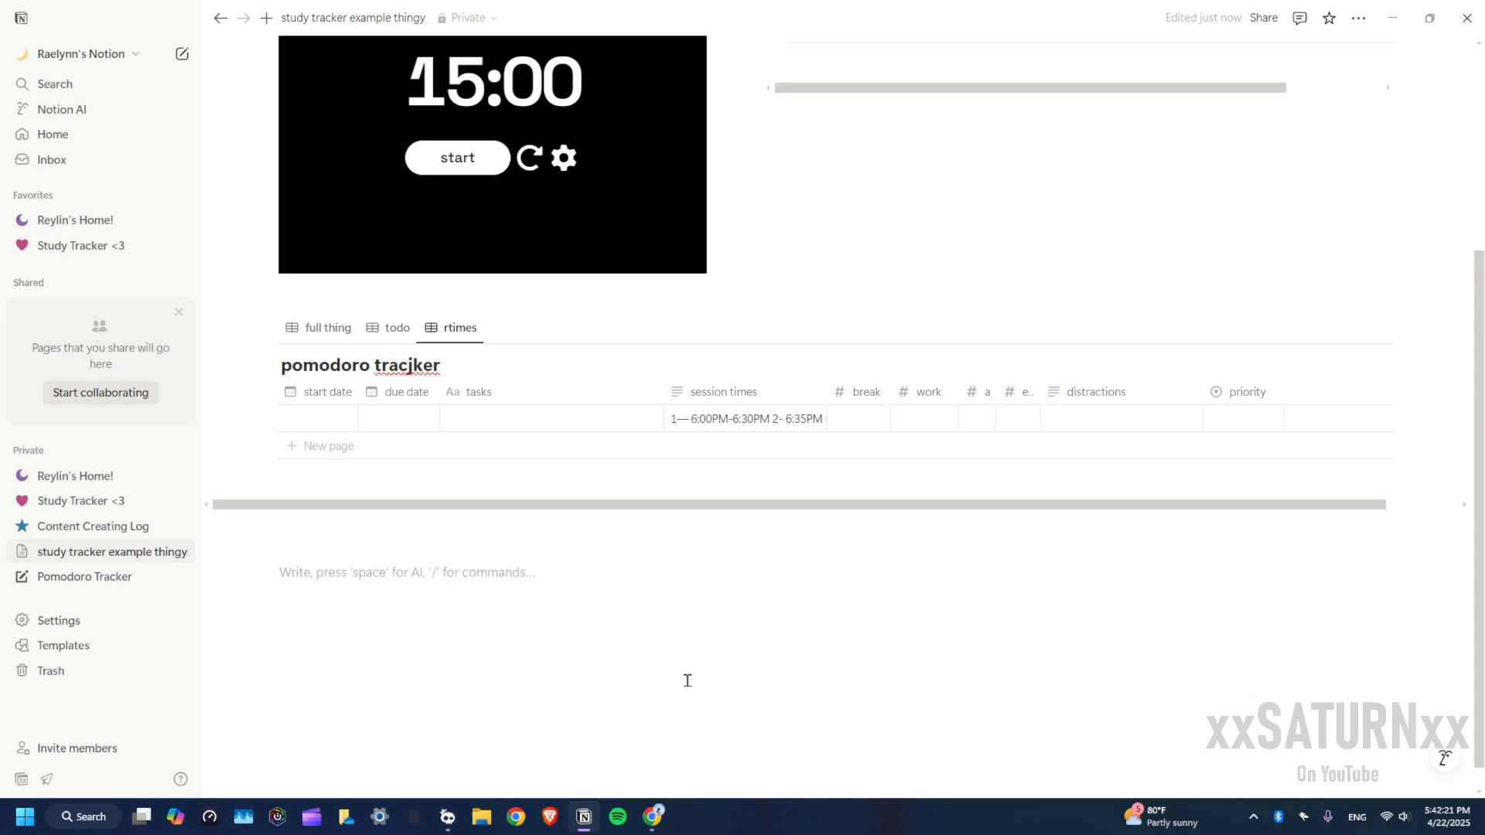
pyautogui.hotkey('ctrl', 'v')
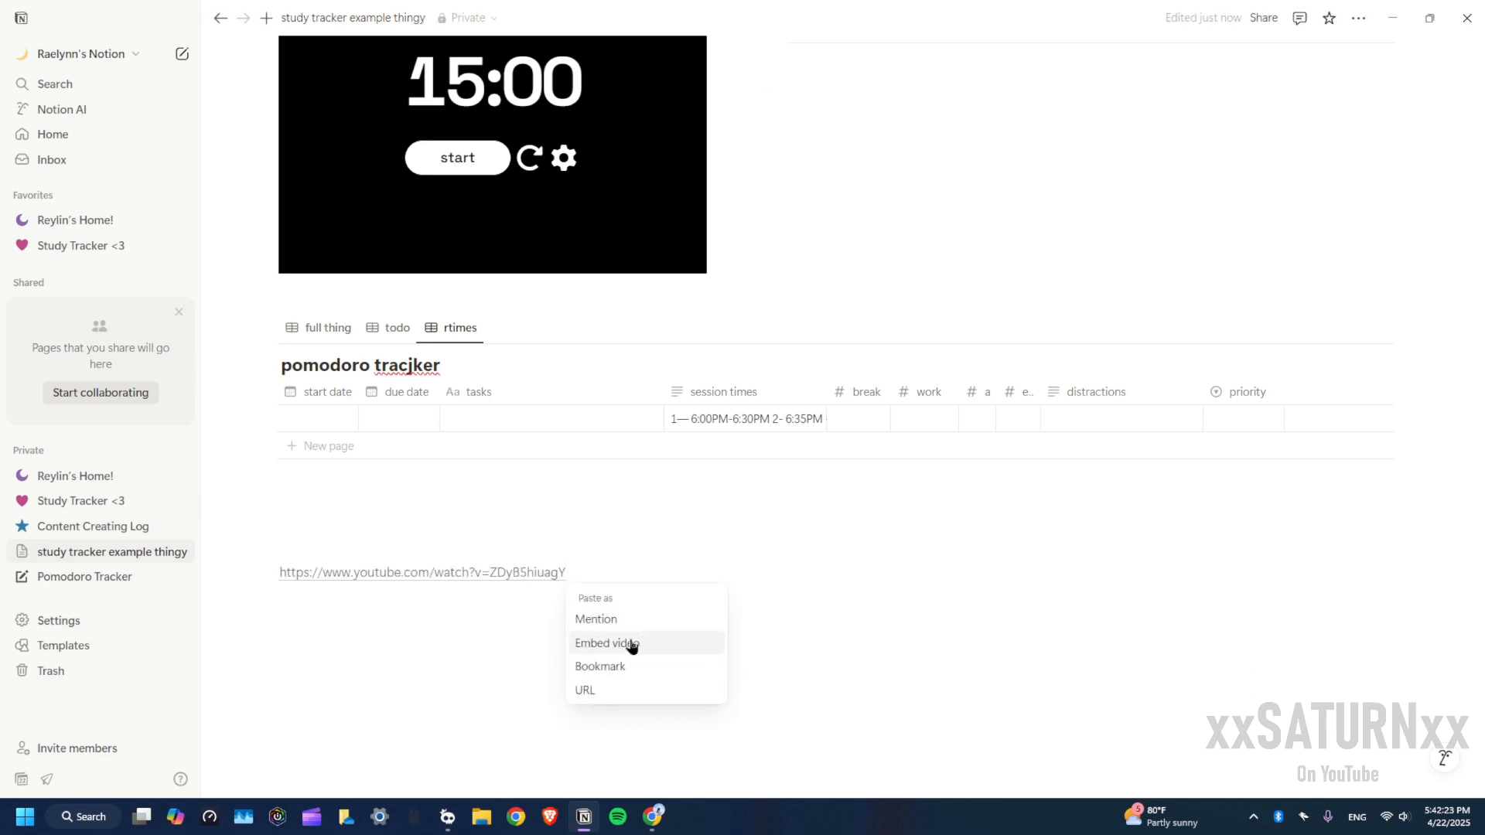
pyautogui.click(608, 642)
pyautogui.scroll(-6, 632, 646)
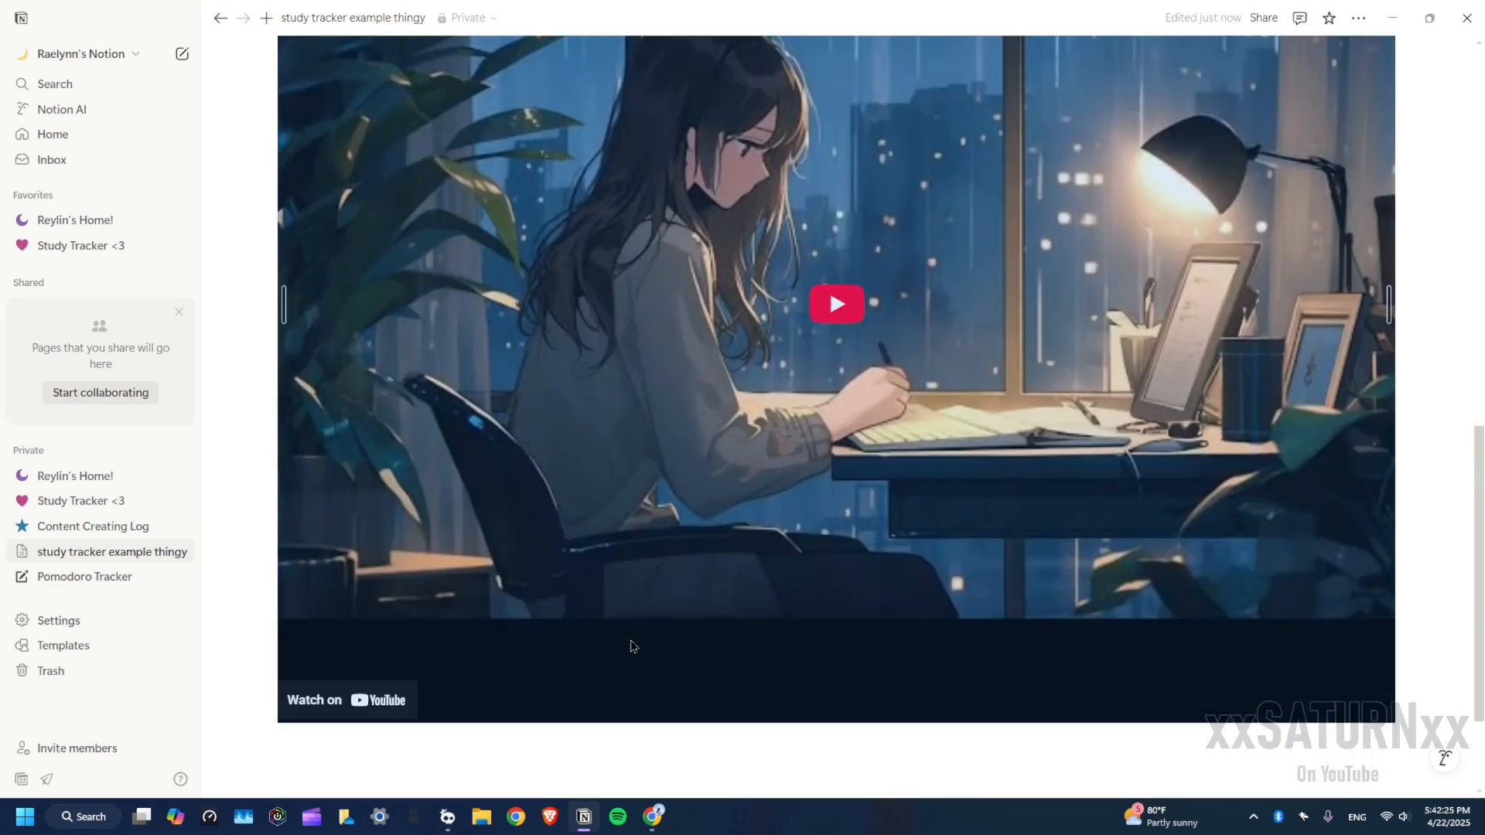
pyautogui.scroll(10, 235, 568)
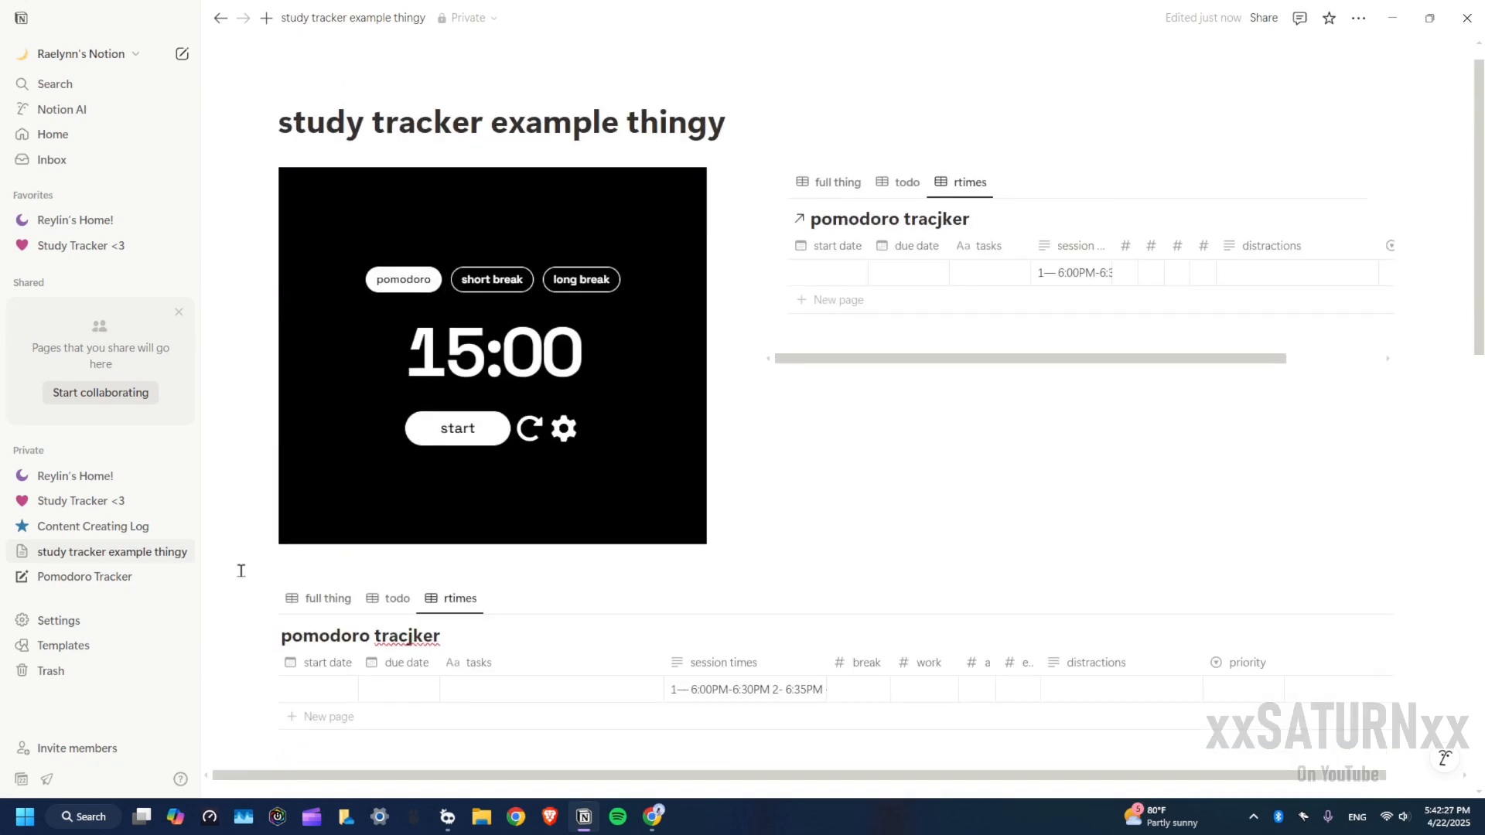
pyautogui.scroll(1, 241, 571)
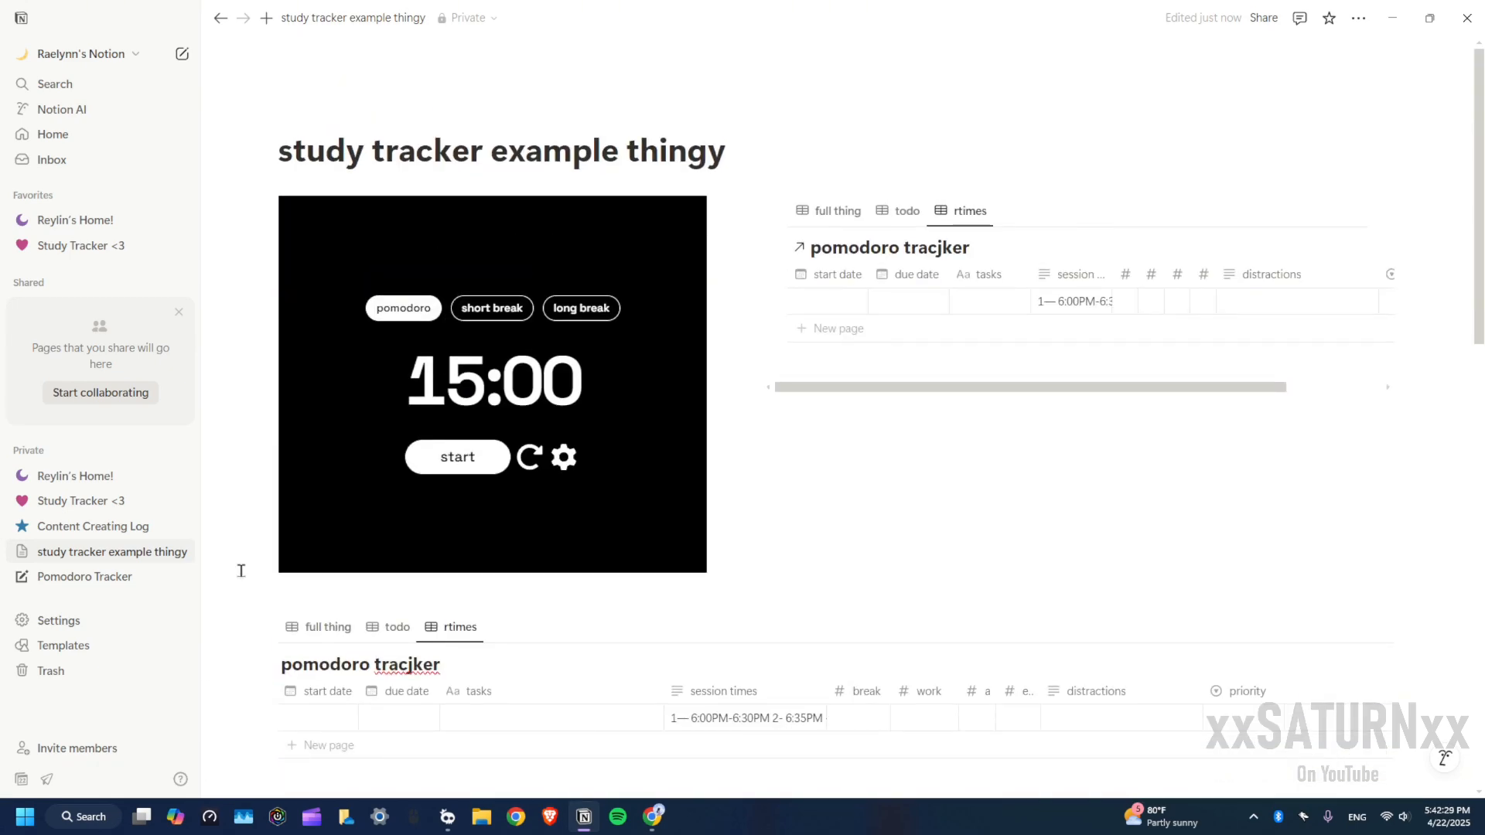